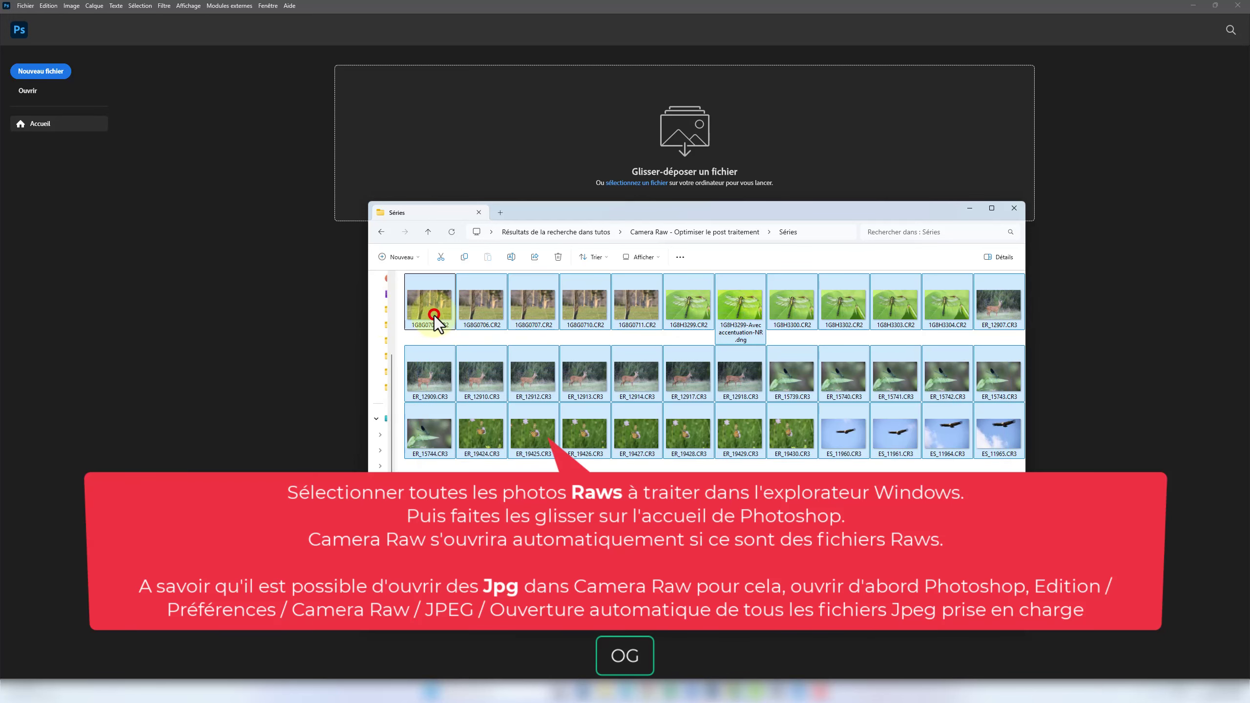
Open all the selected raw photos from the Séries folder in Camera Raw.
drag(434, 315, 301, 228)
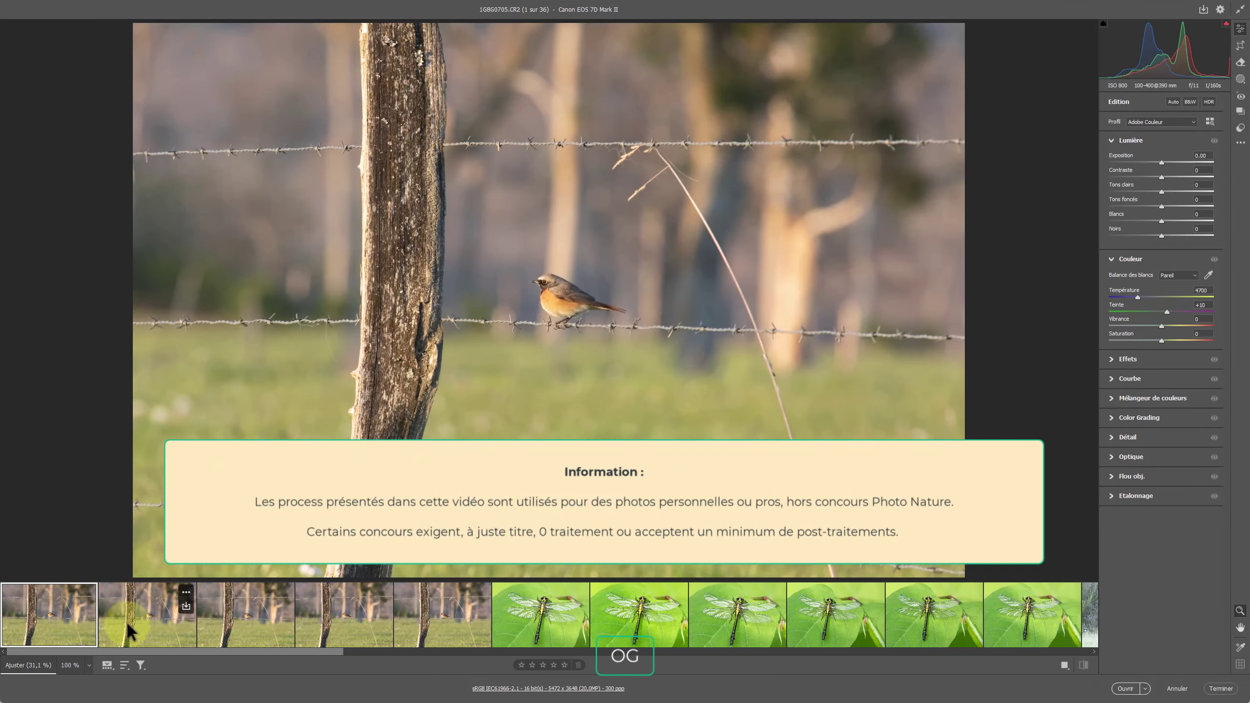
drag(328, 651, 5, 666)
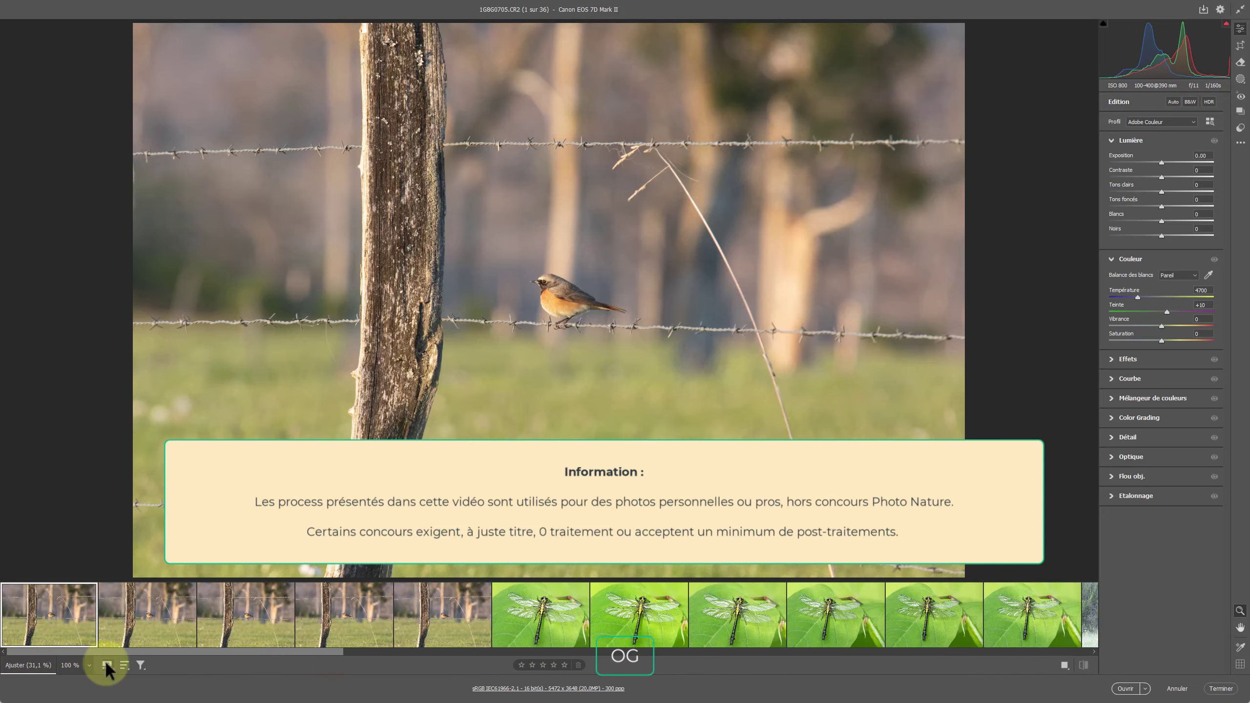
Set the filmstrip orientation to vertical and make the thumbnail strip slightly narrower.
right_click(43, 628)
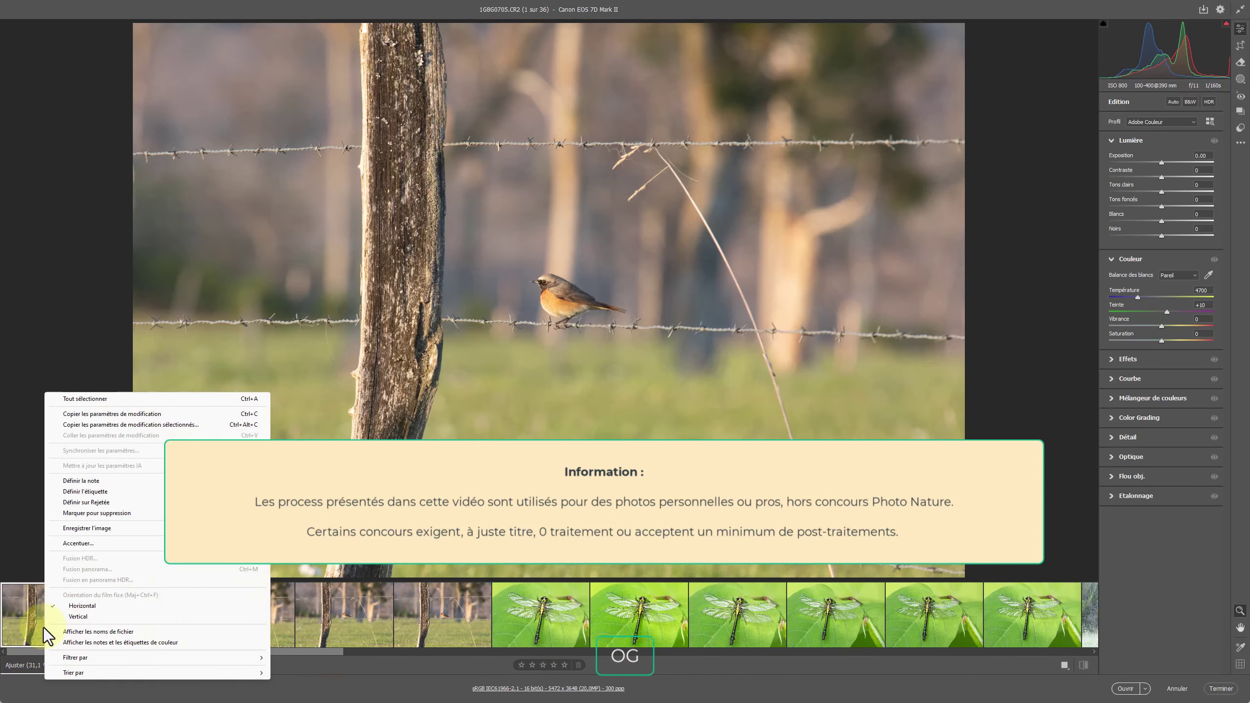
click(74, 619)
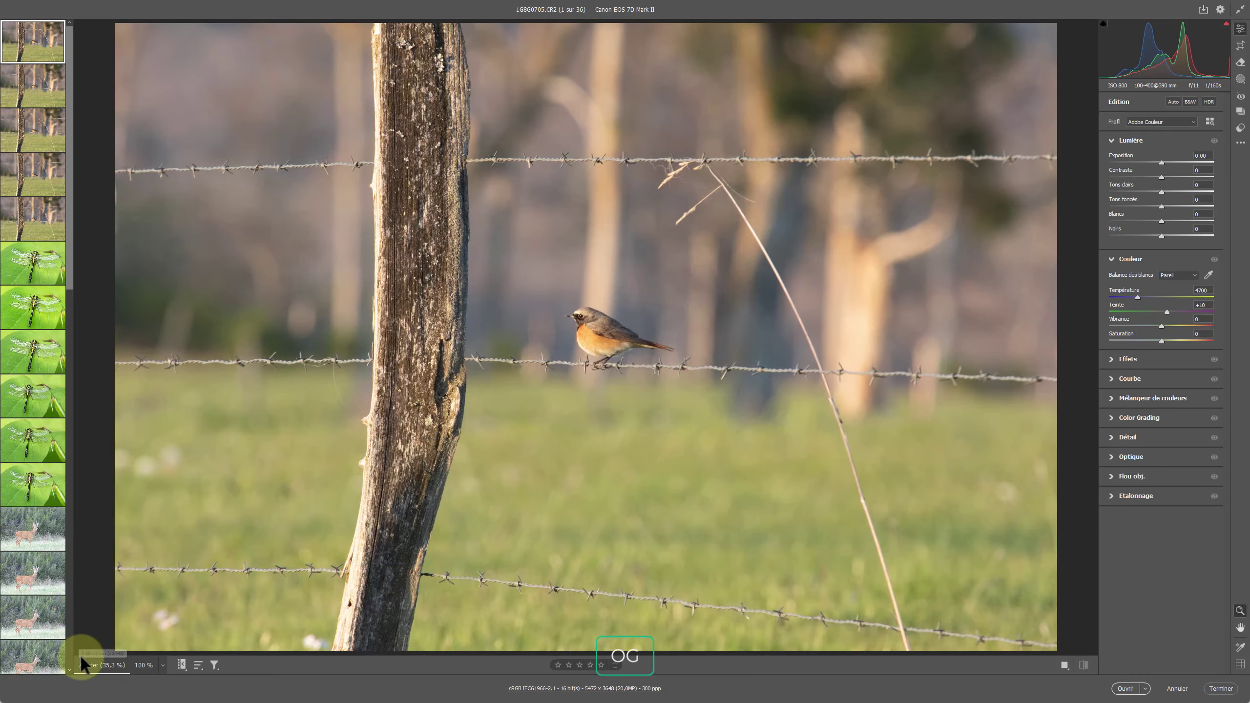
right_click(41, 569)
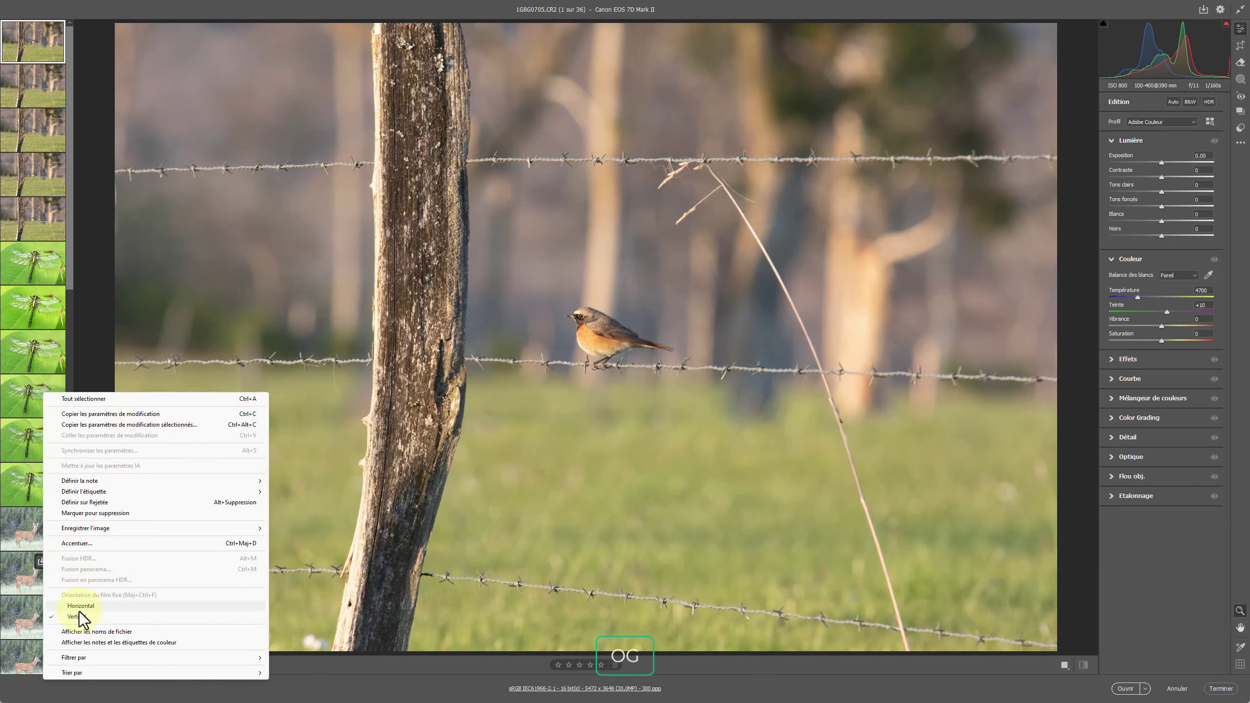
click(66, 121)
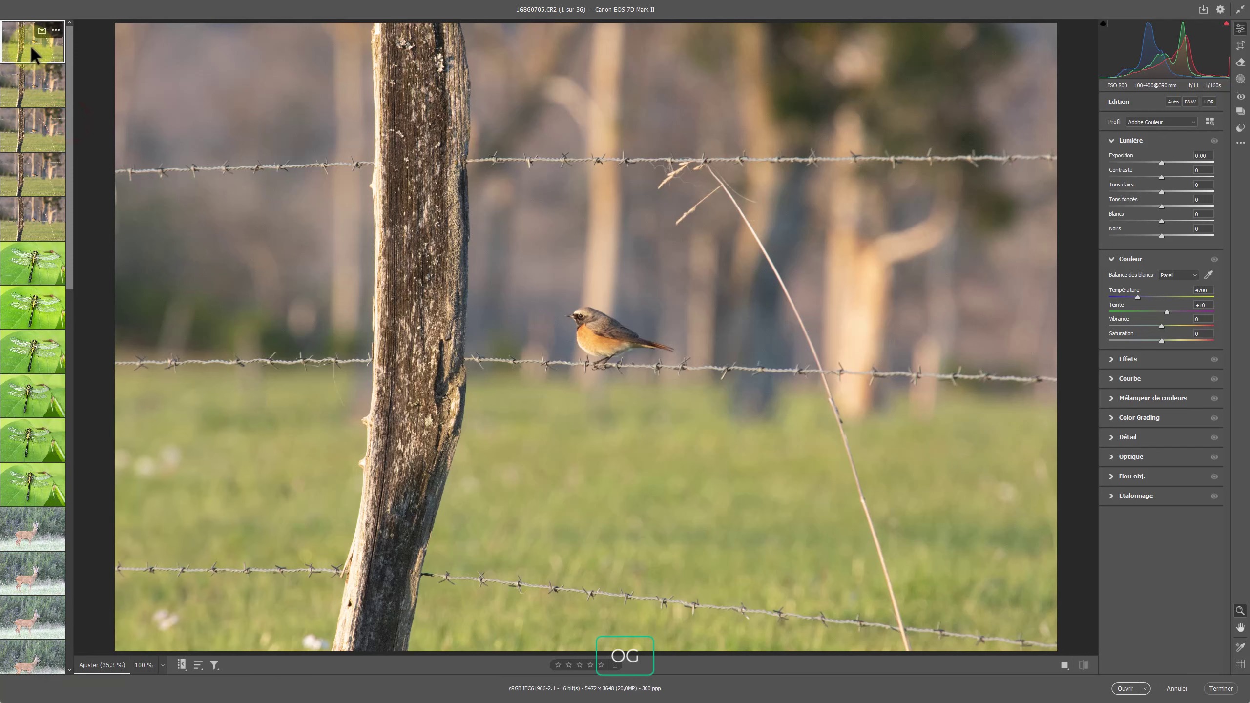
drag(74, 53, 59, 57)
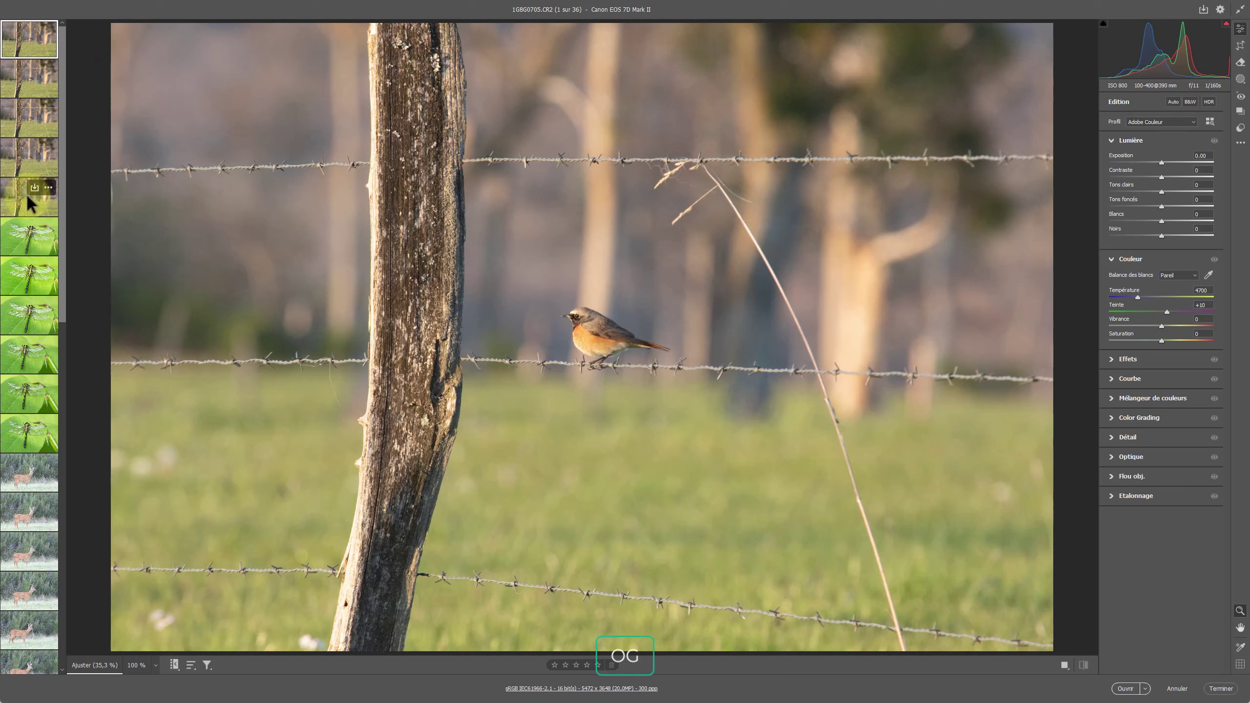
Select all the photos in the filmstrip and set their zoom to 100% together.
key(ctrl+a)
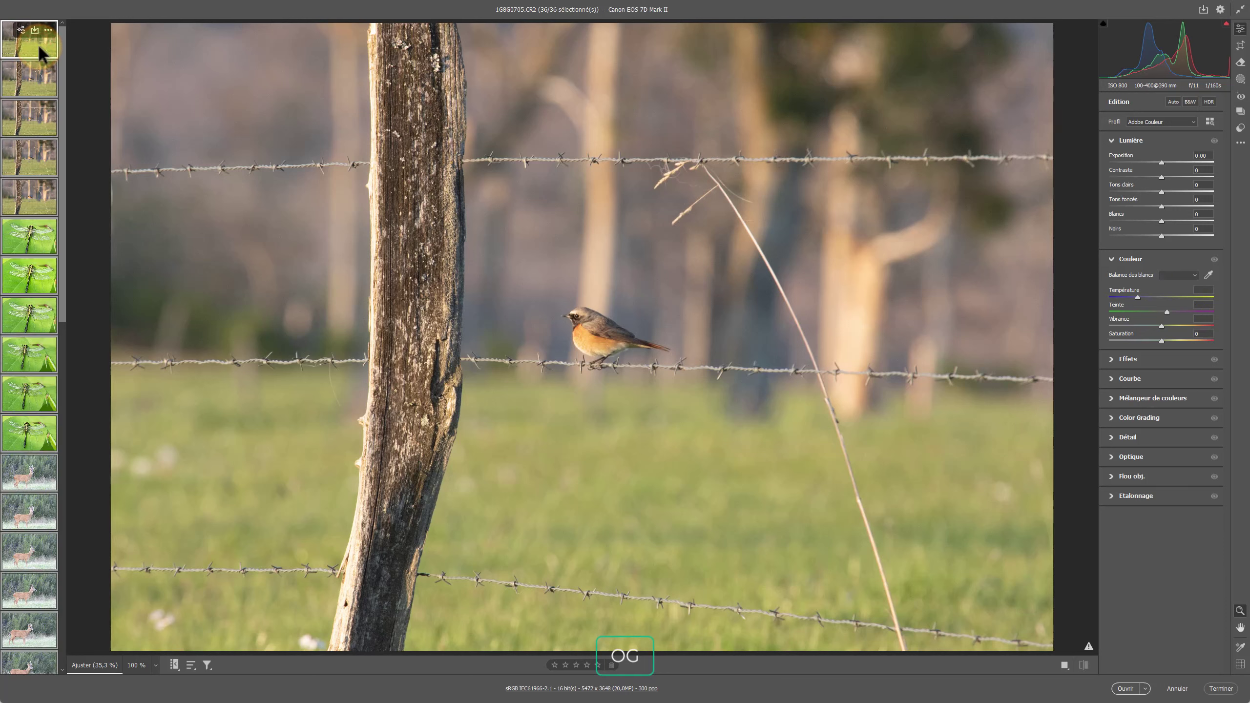
click(37, 47)
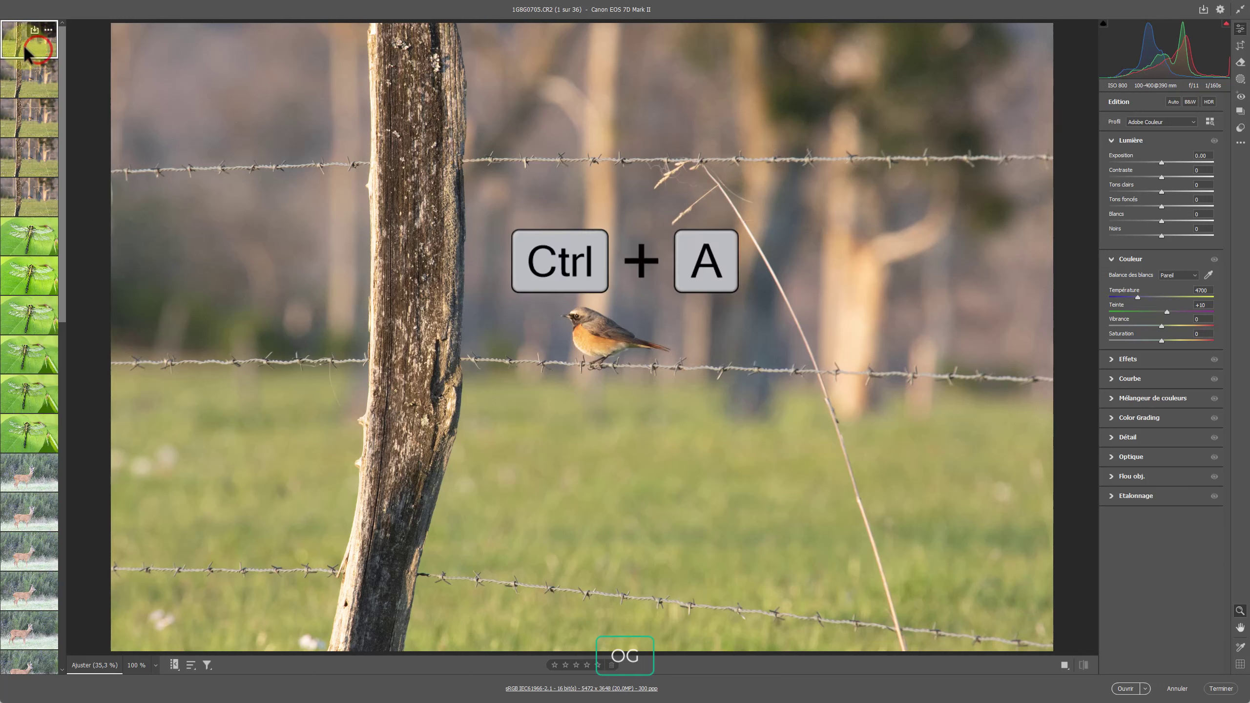
key(ctrl+a)
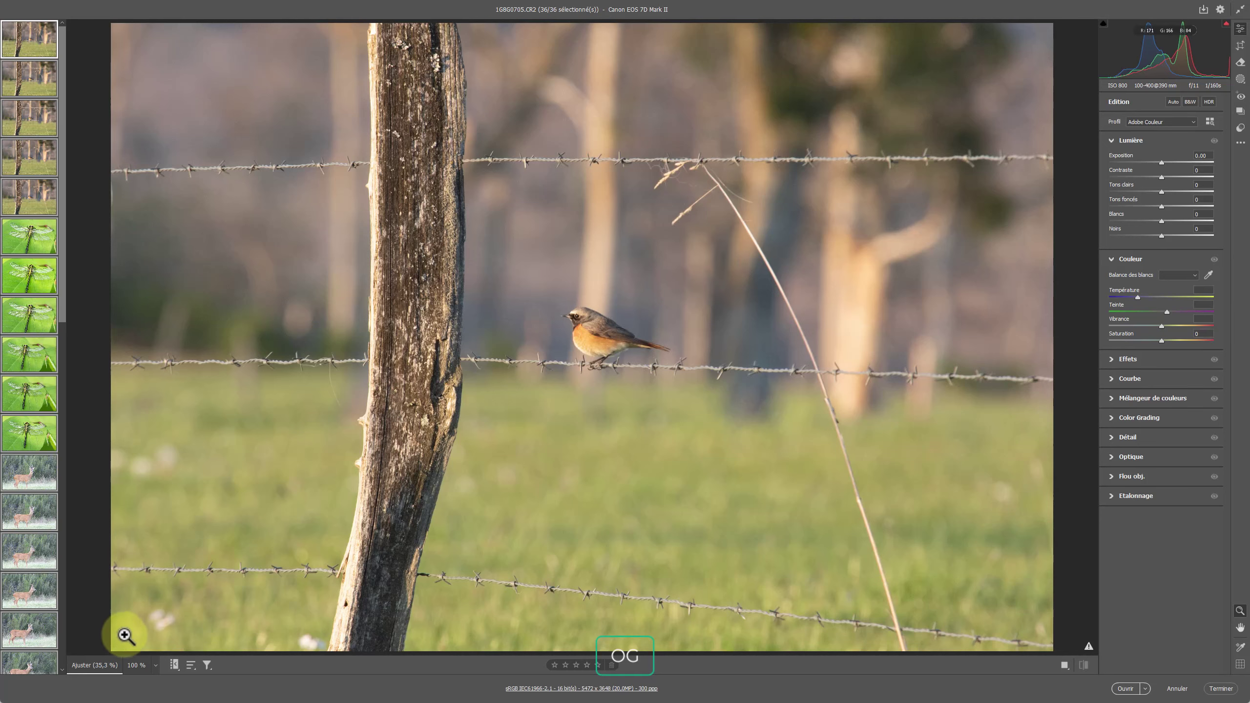
click(132, 665)
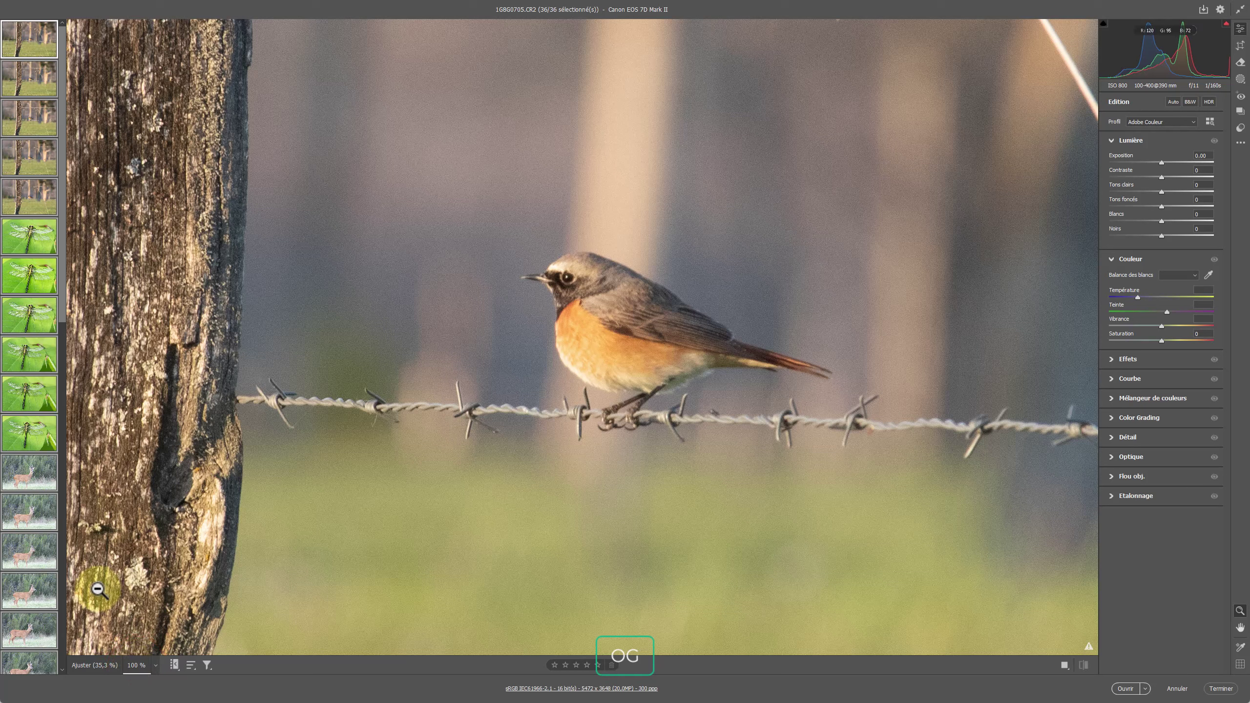
Compare the first two bird photos, 1G8G0705.CR2 and 1G8G0706.CR2, at 100% zoom.
mouse_move(40, 33)
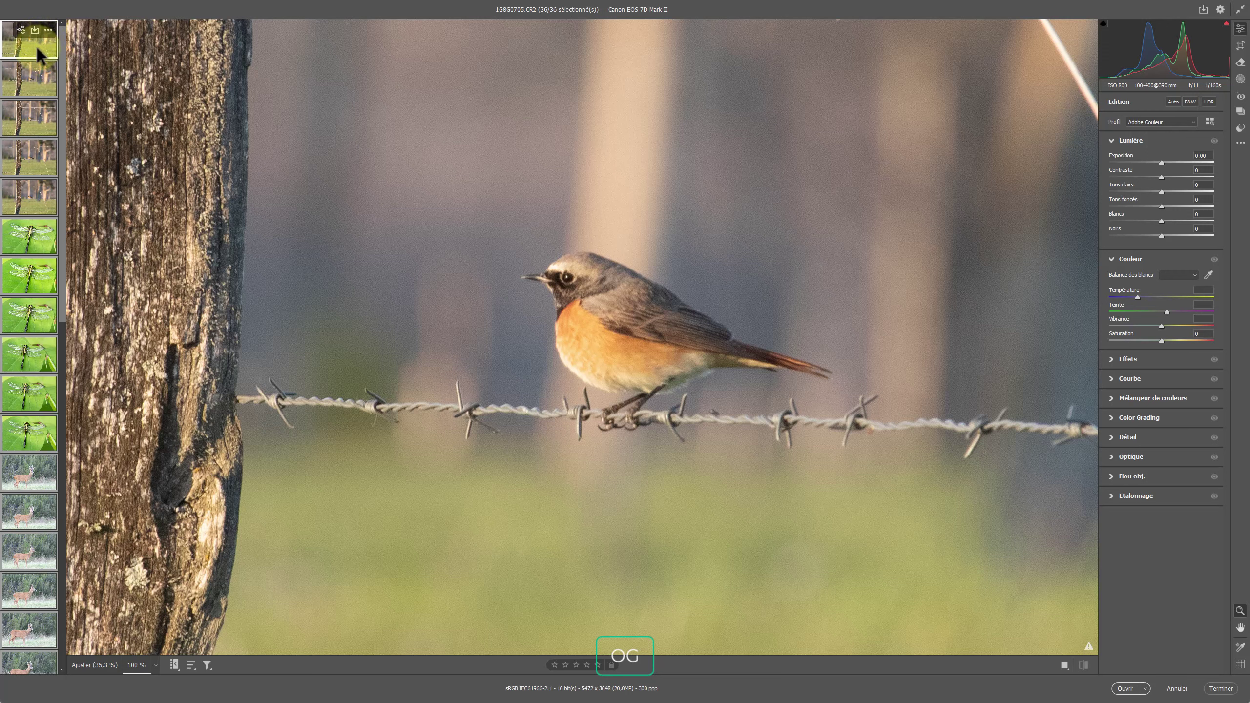
click(32, 48)
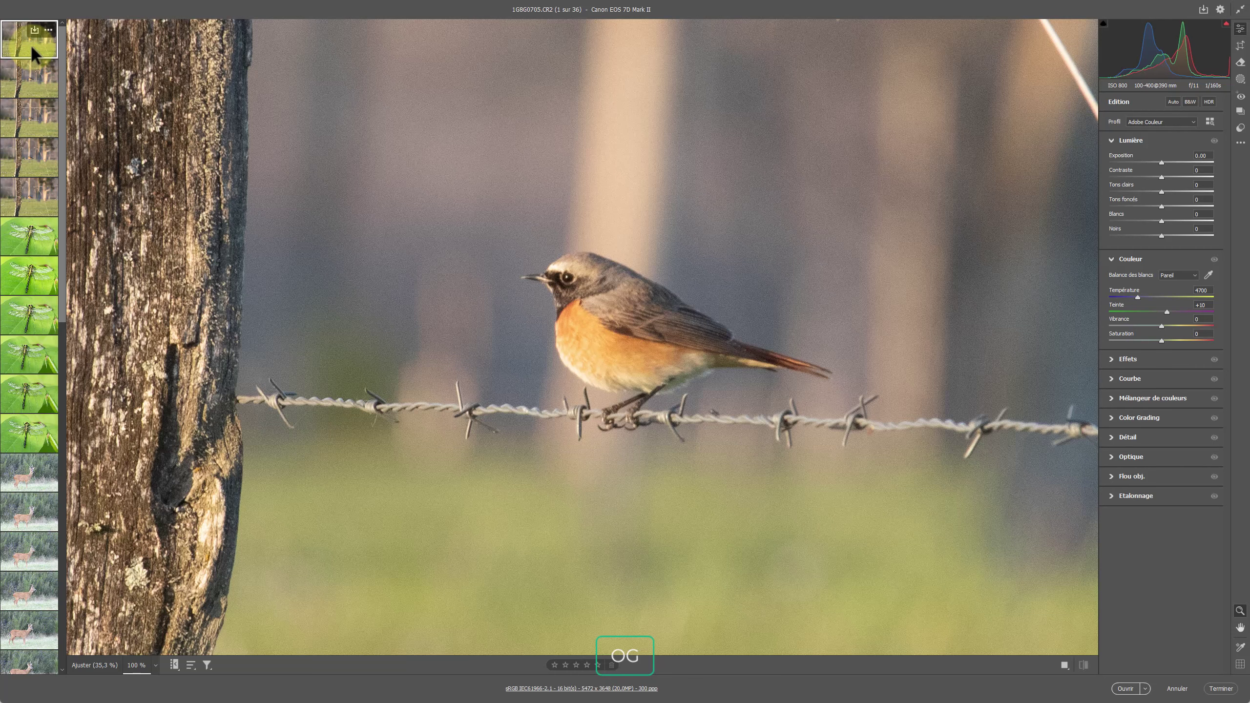
click(38, 89)
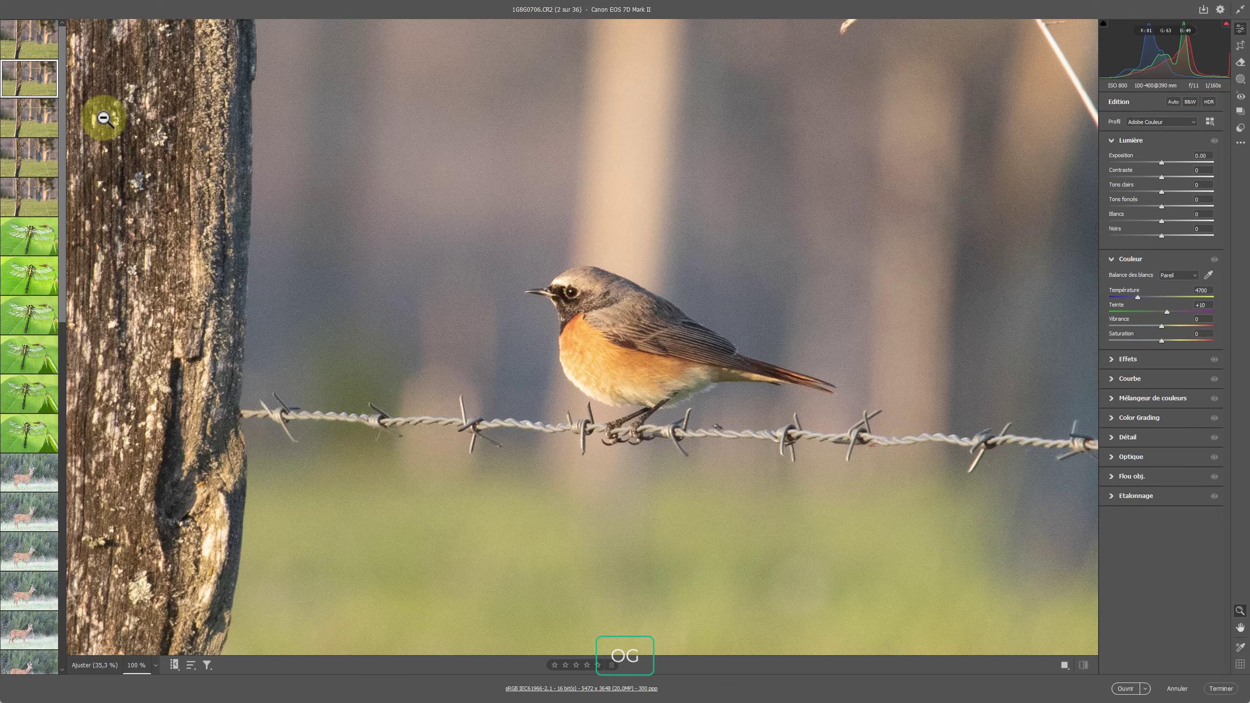
key(Up)
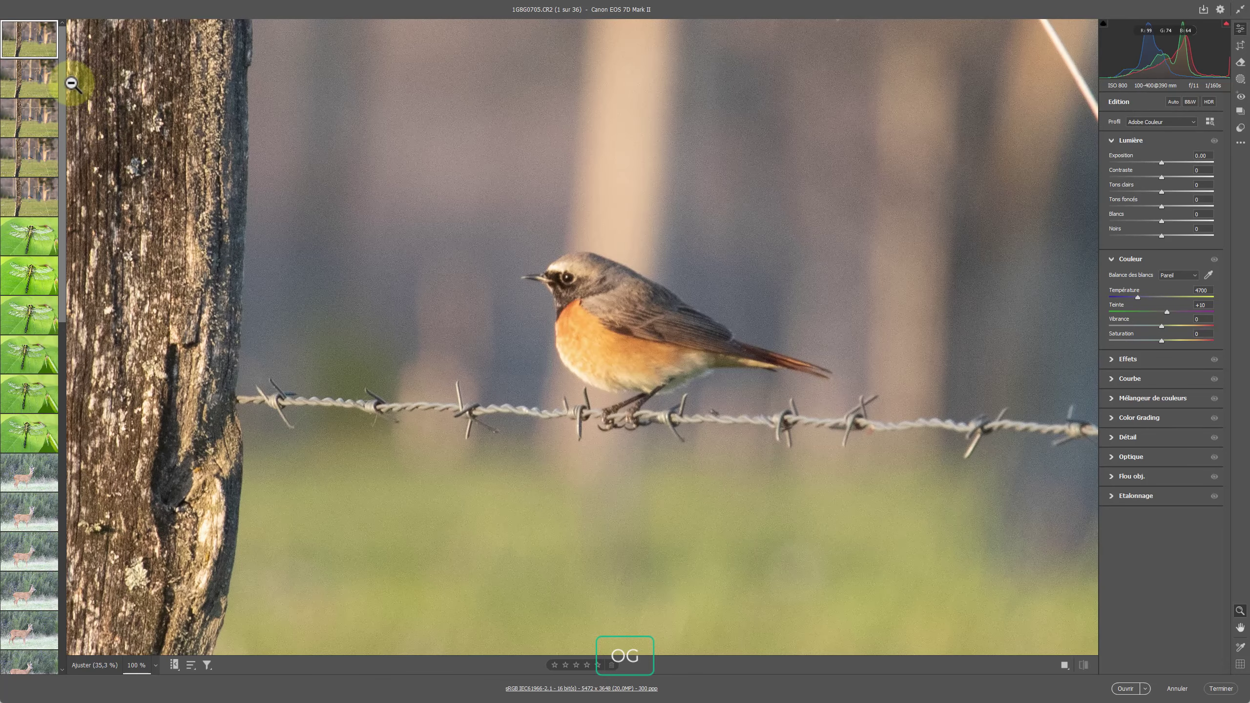
key(Down)
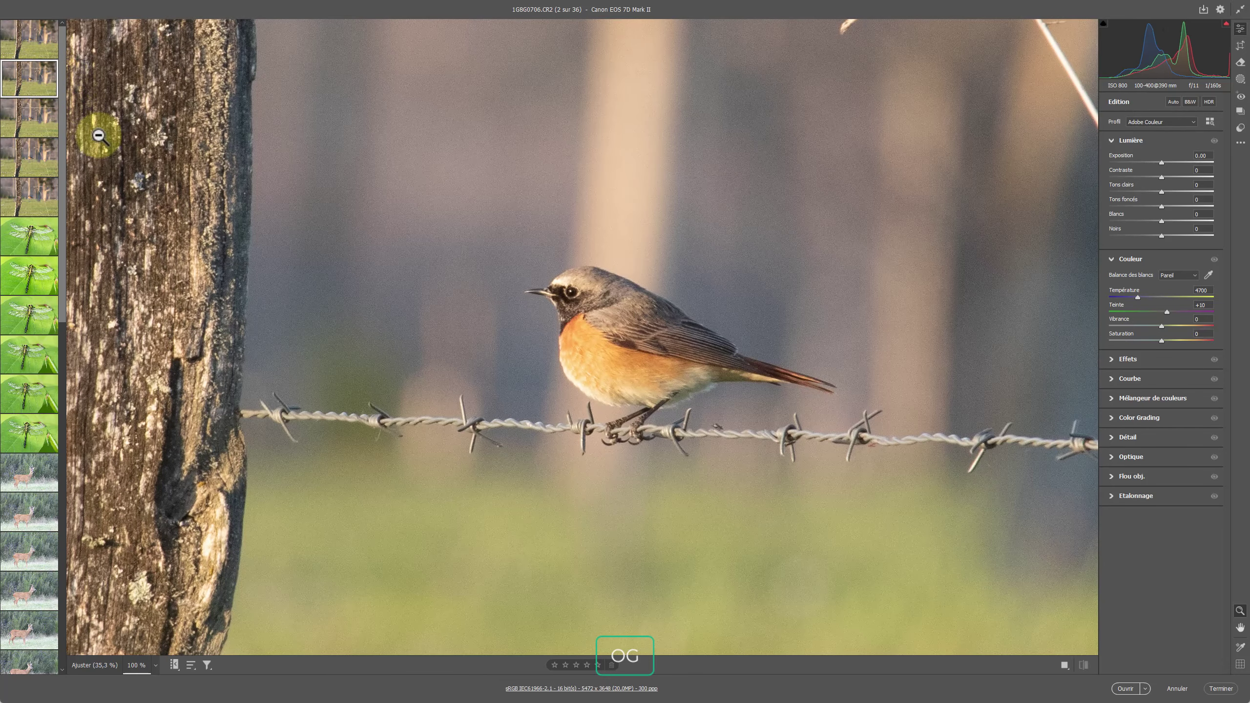
key(Up)
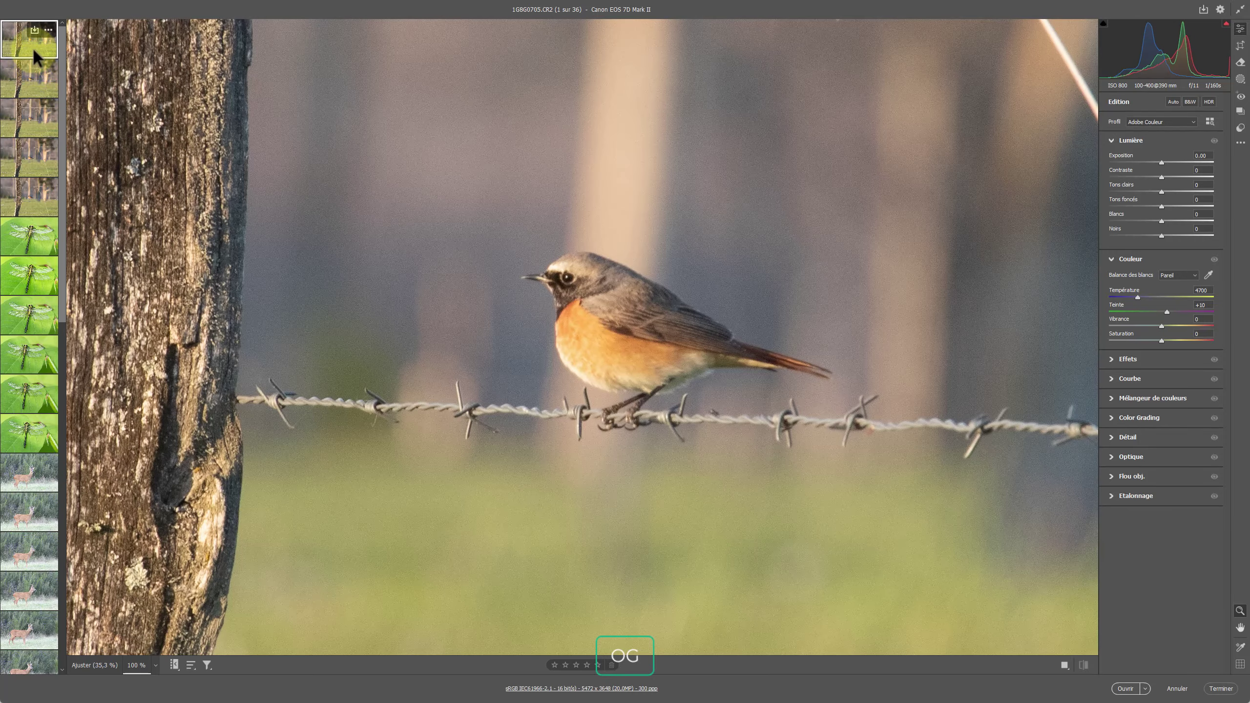
Mark the first, third, fourth and fifth bird photos for deletion, keeping 1G8G0706.CR2.
key(Delete)
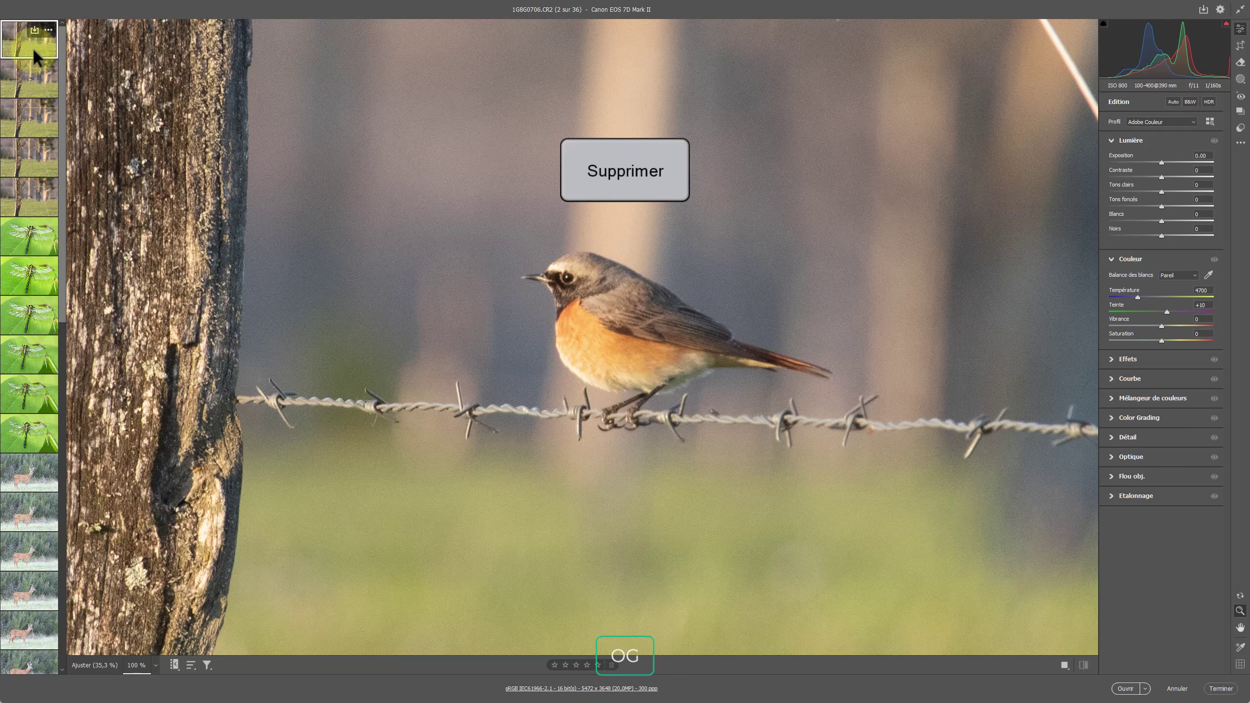
key(Delete)
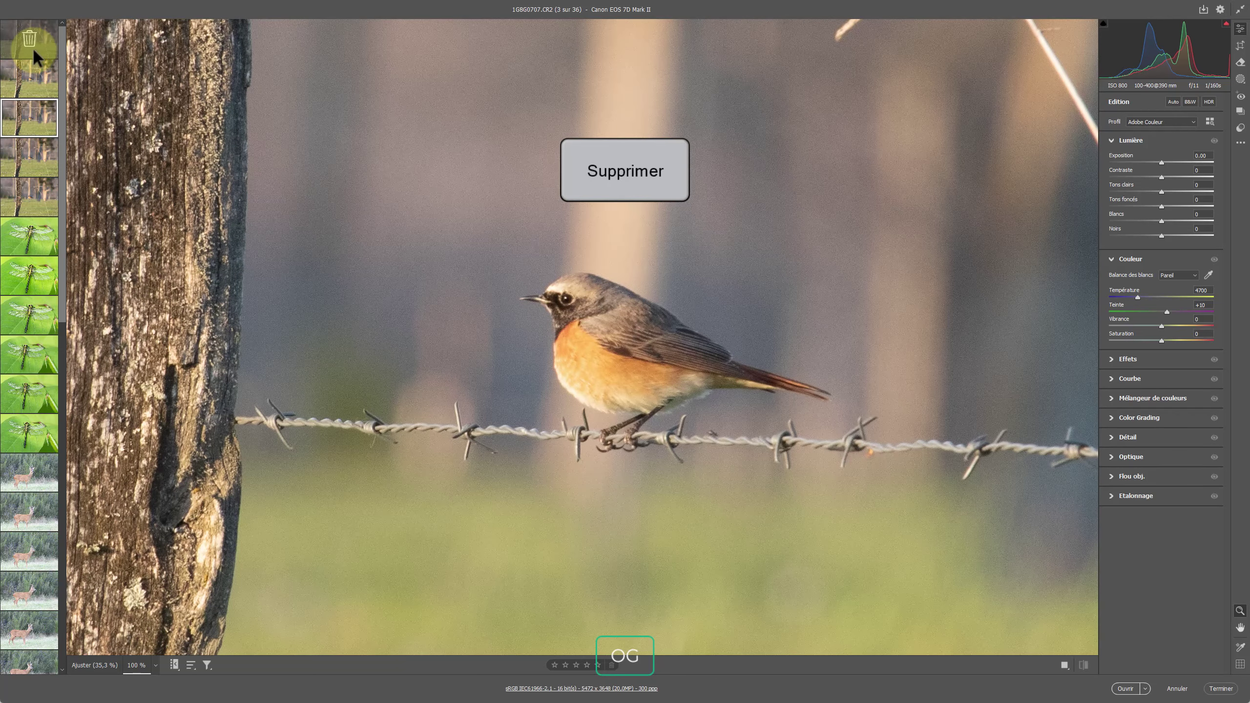
key(Delete)
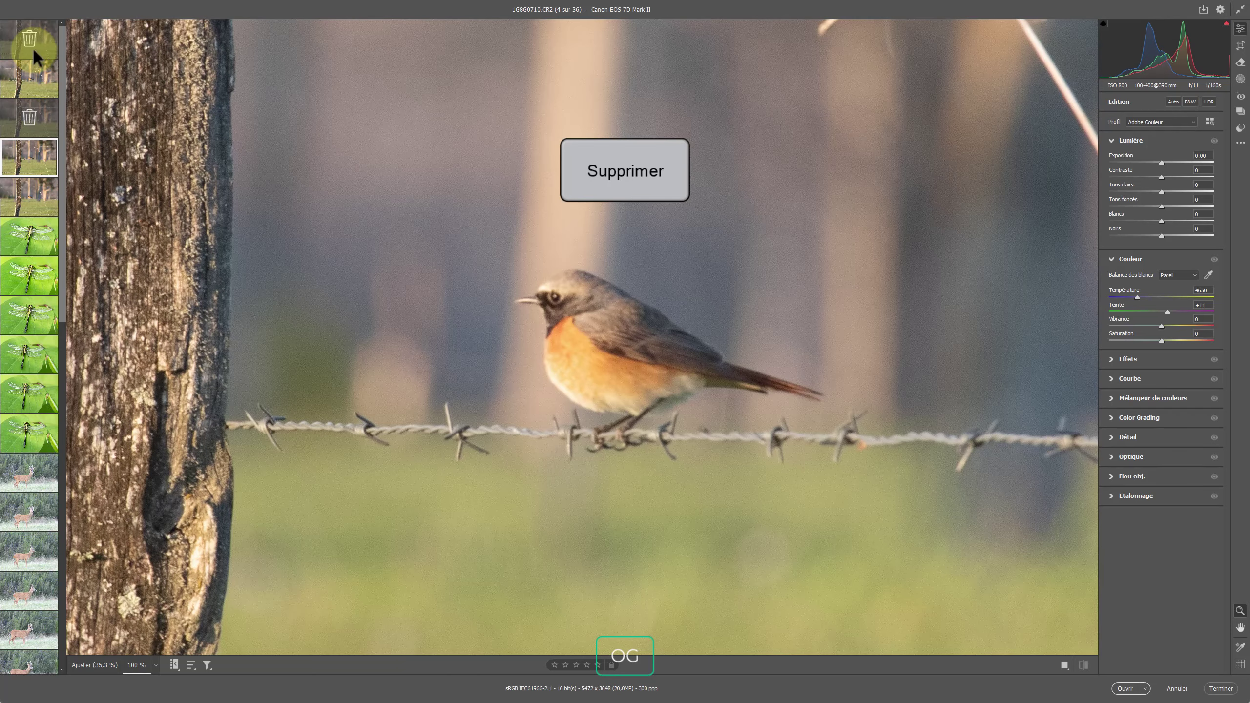
key(Delete)
key(Delete)
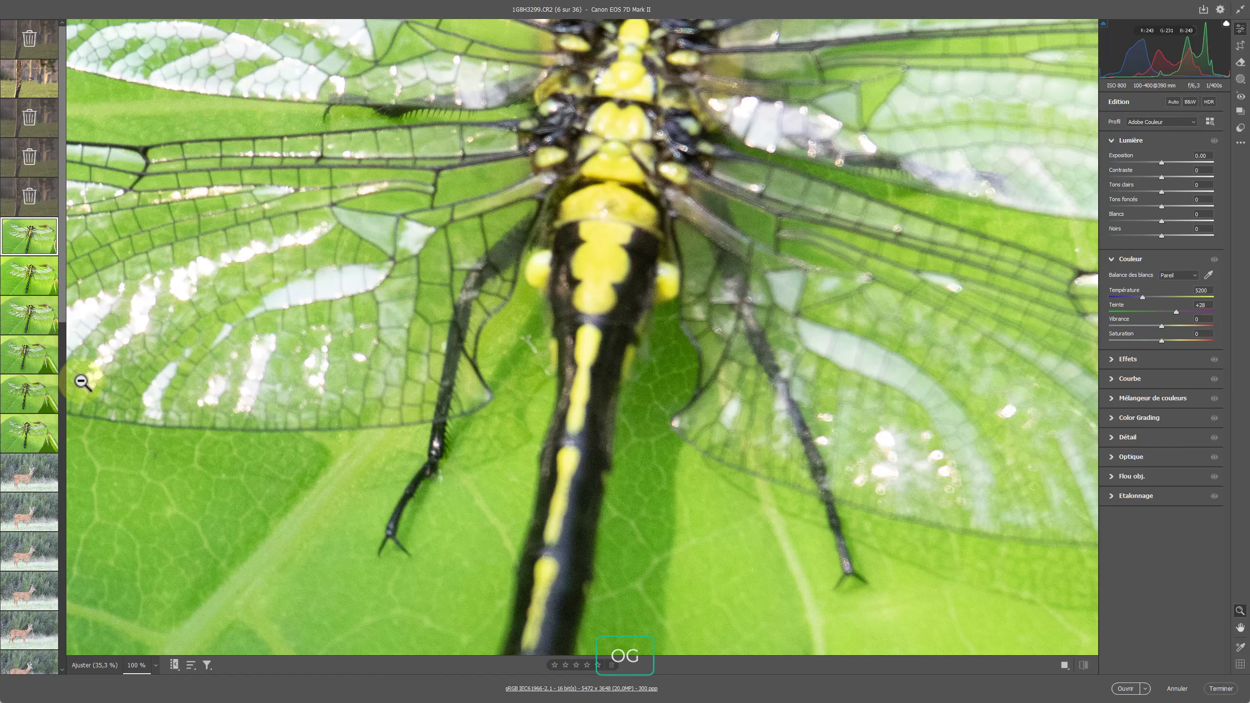
Select the six dragonfly photos and pan them together so the dragonfly's head is in view.
shift+click(16, 433)
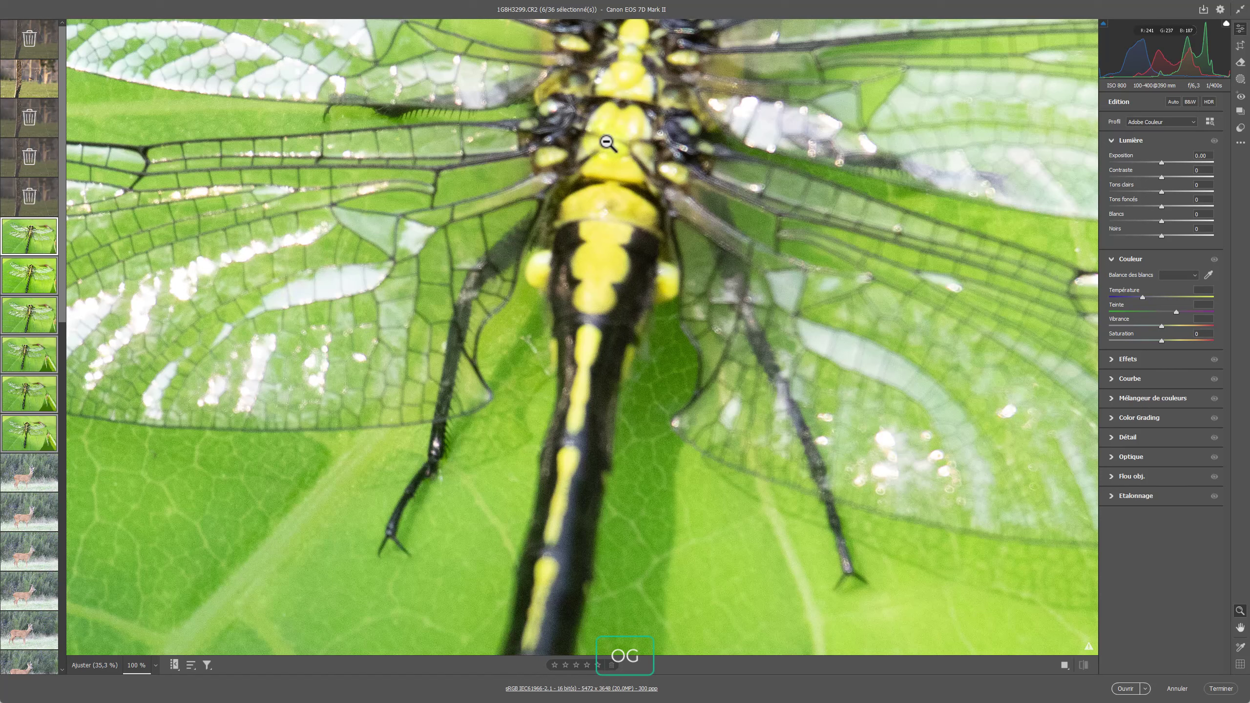
key(space)
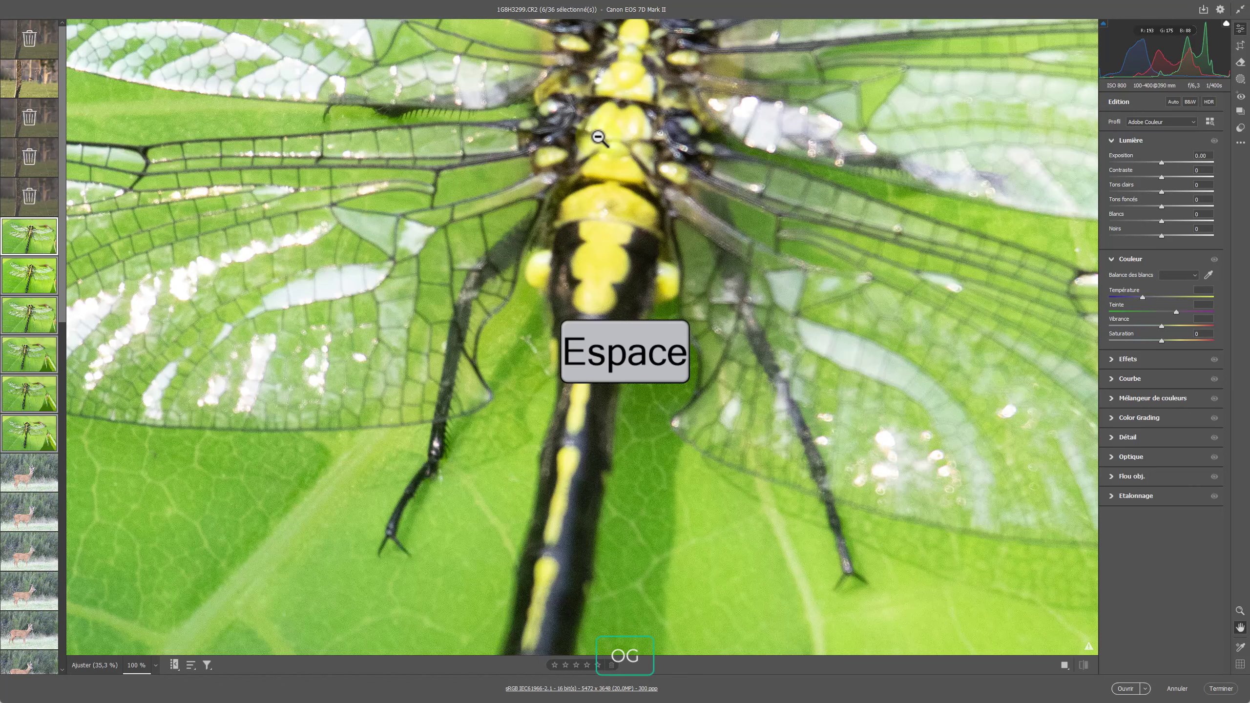
drag(599, 139, 542, 419)
key(alt)
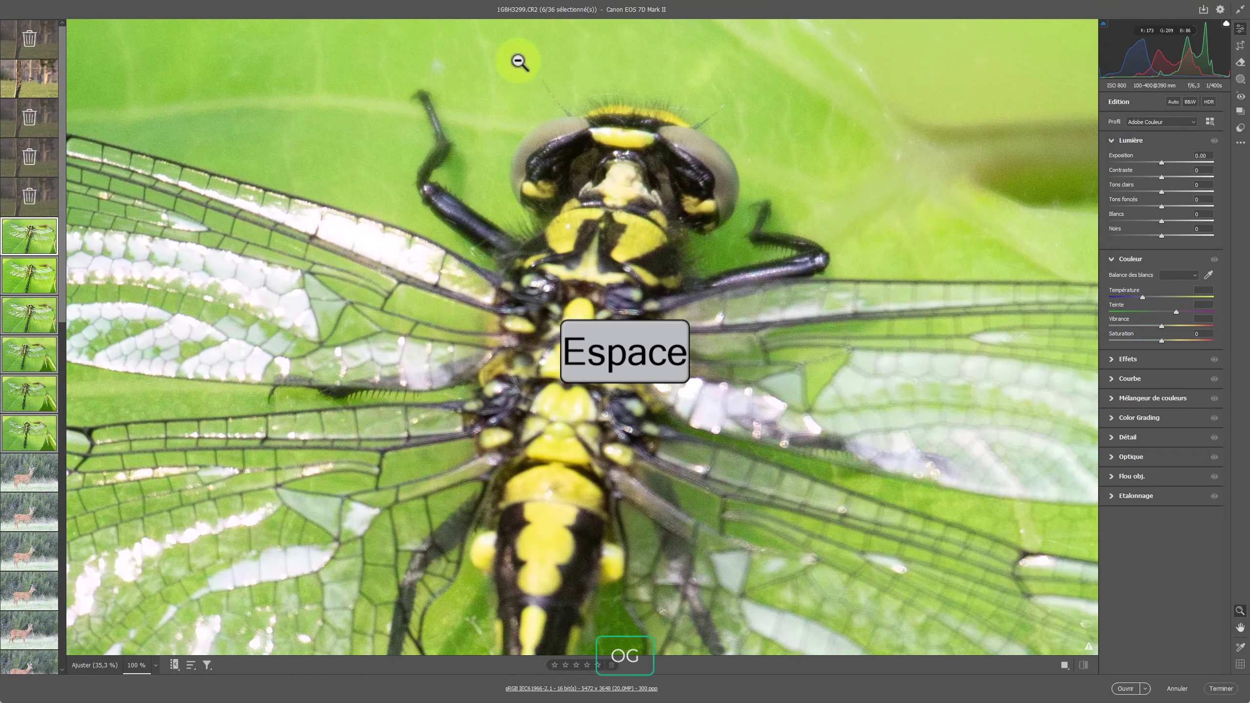
Compare the dragonfly photos one by one at 100% zoom, examining the sharpness of the head and wings.
click(22, 242)
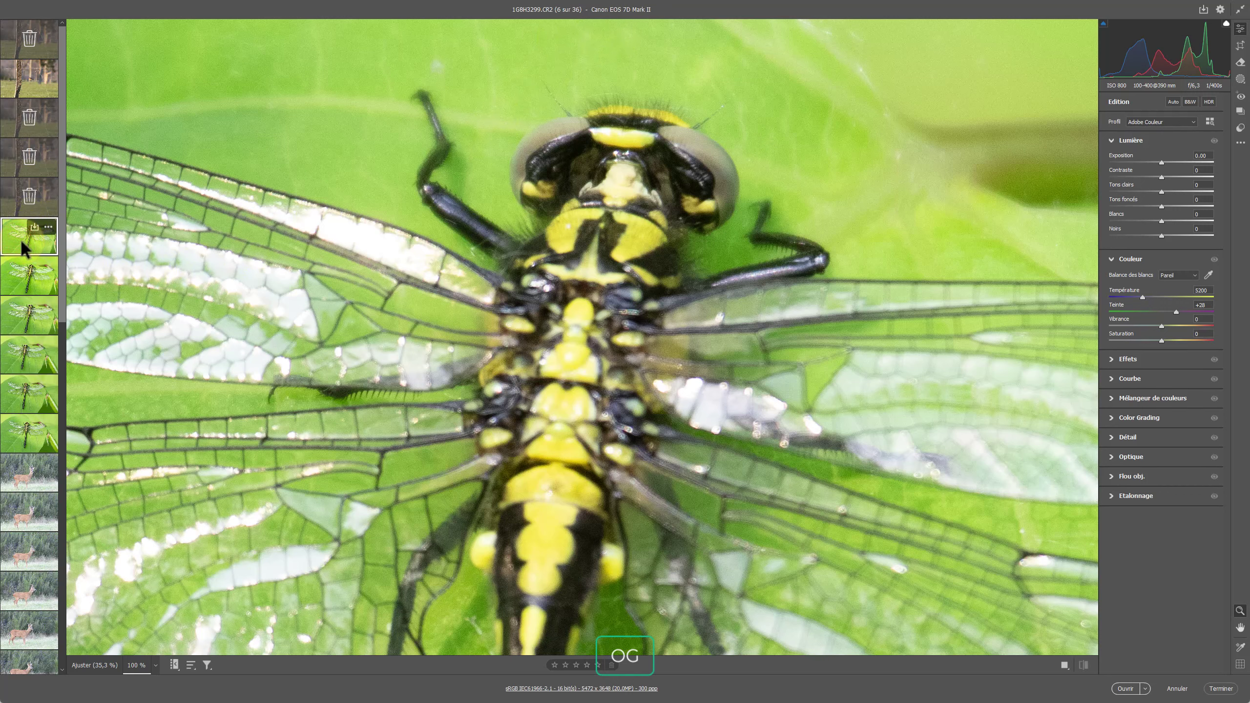
key(Down)
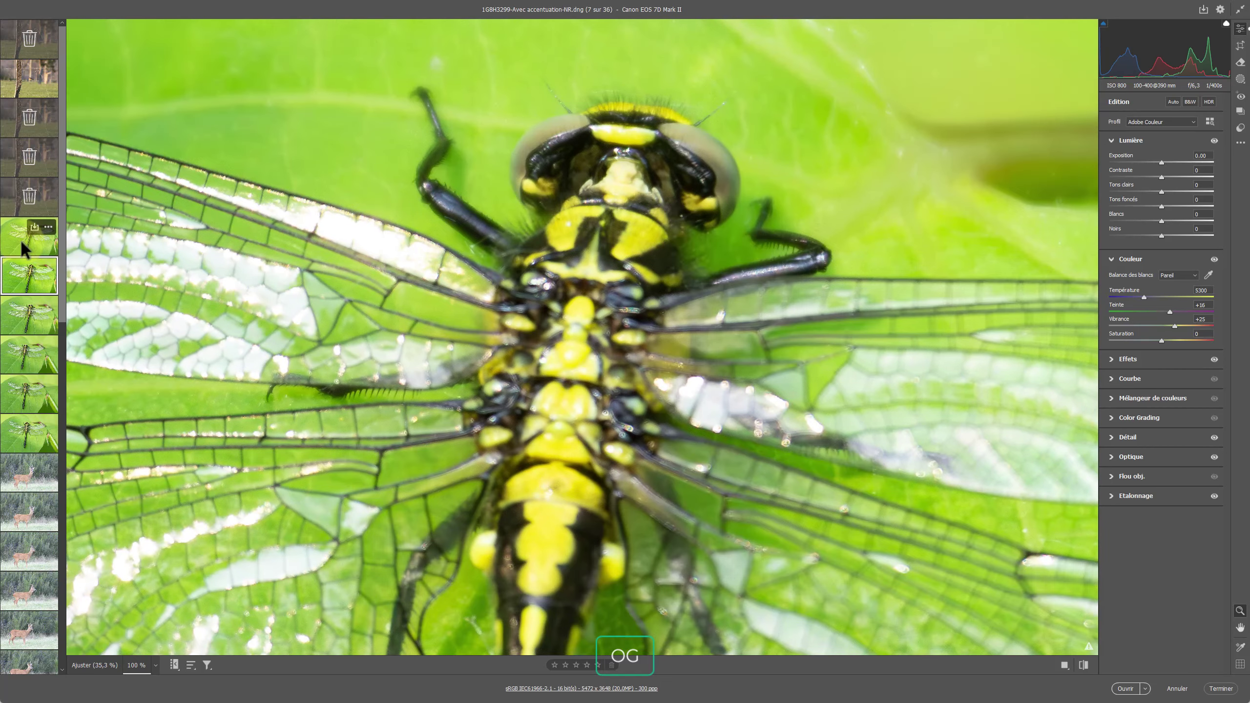
key(Down)
key(Down)
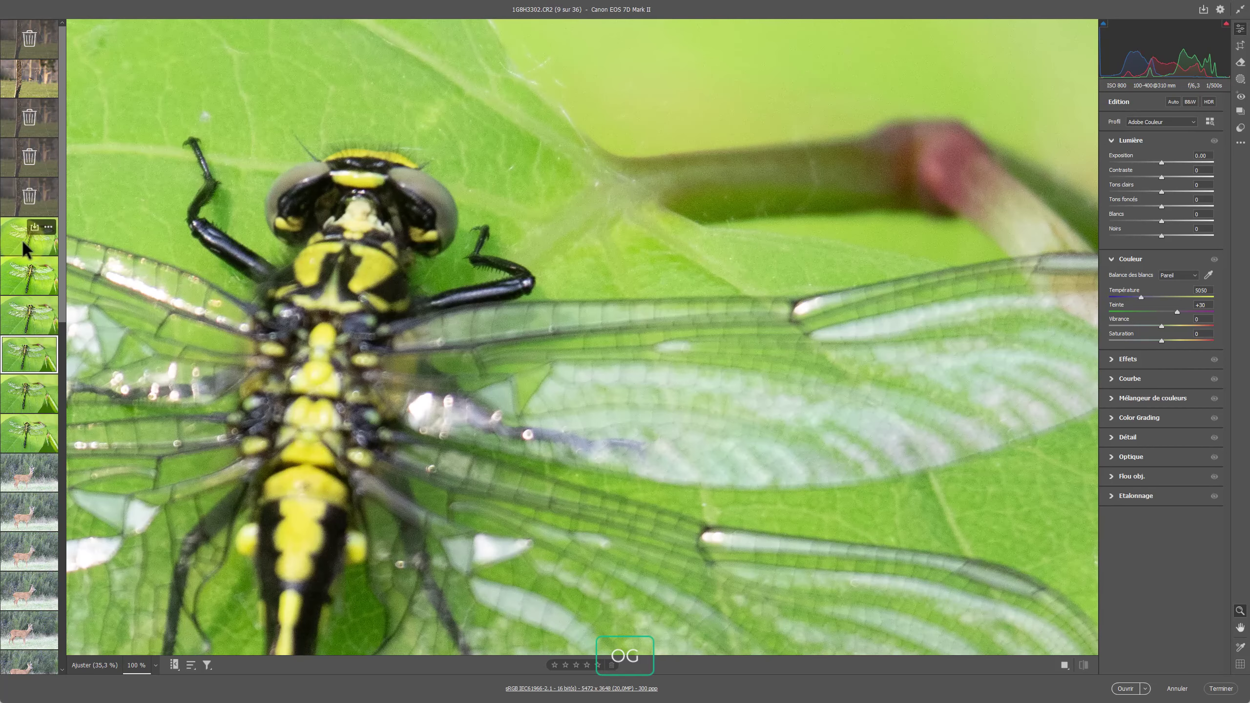
key(Down)
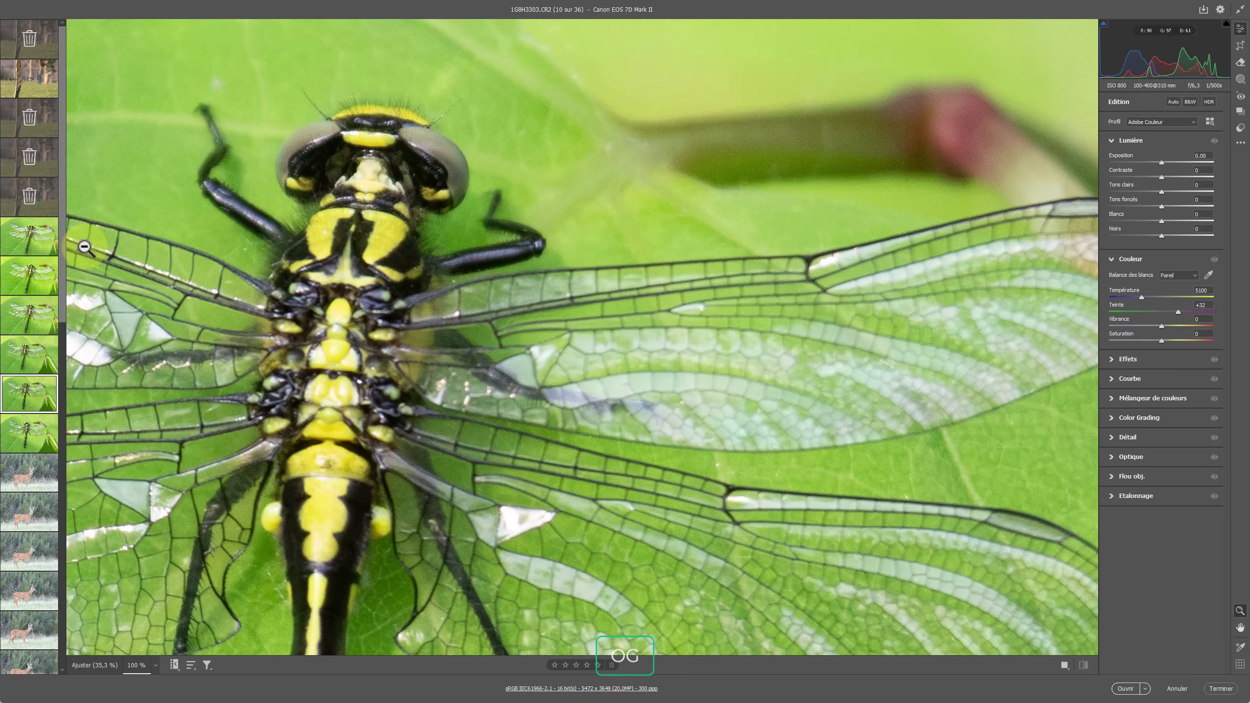
key(Down)
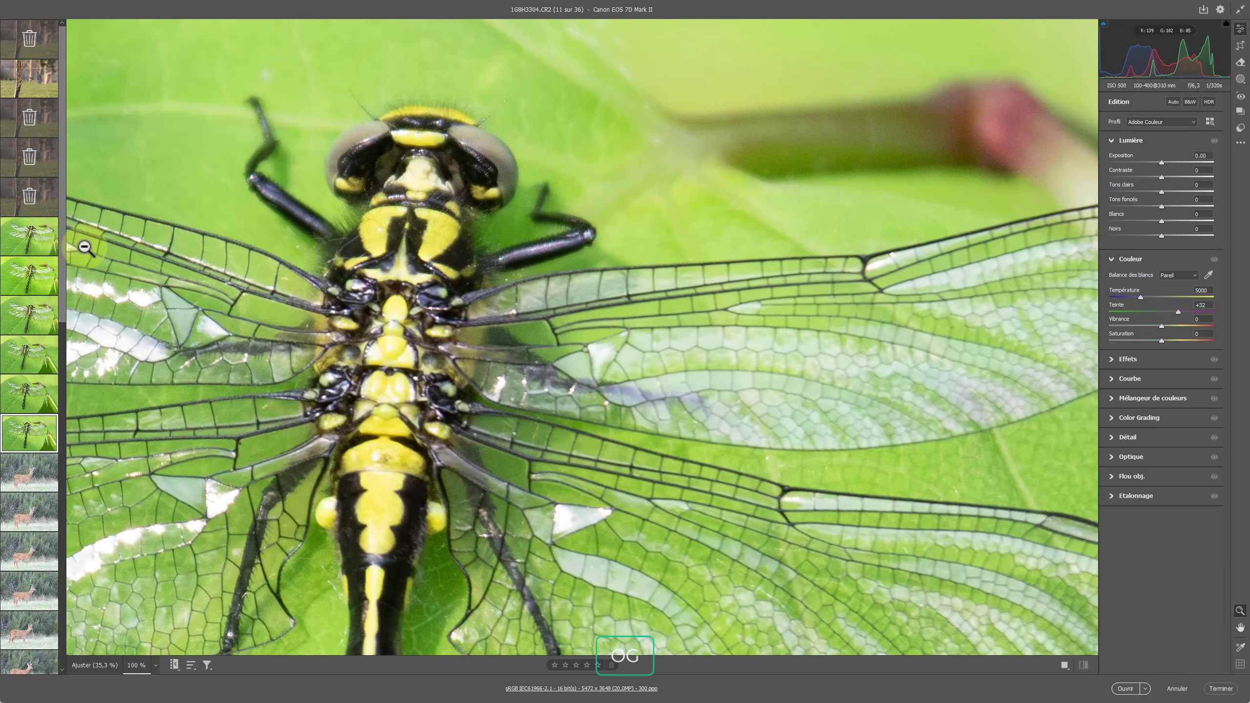
key(Down)
key(Up)
key(Up)
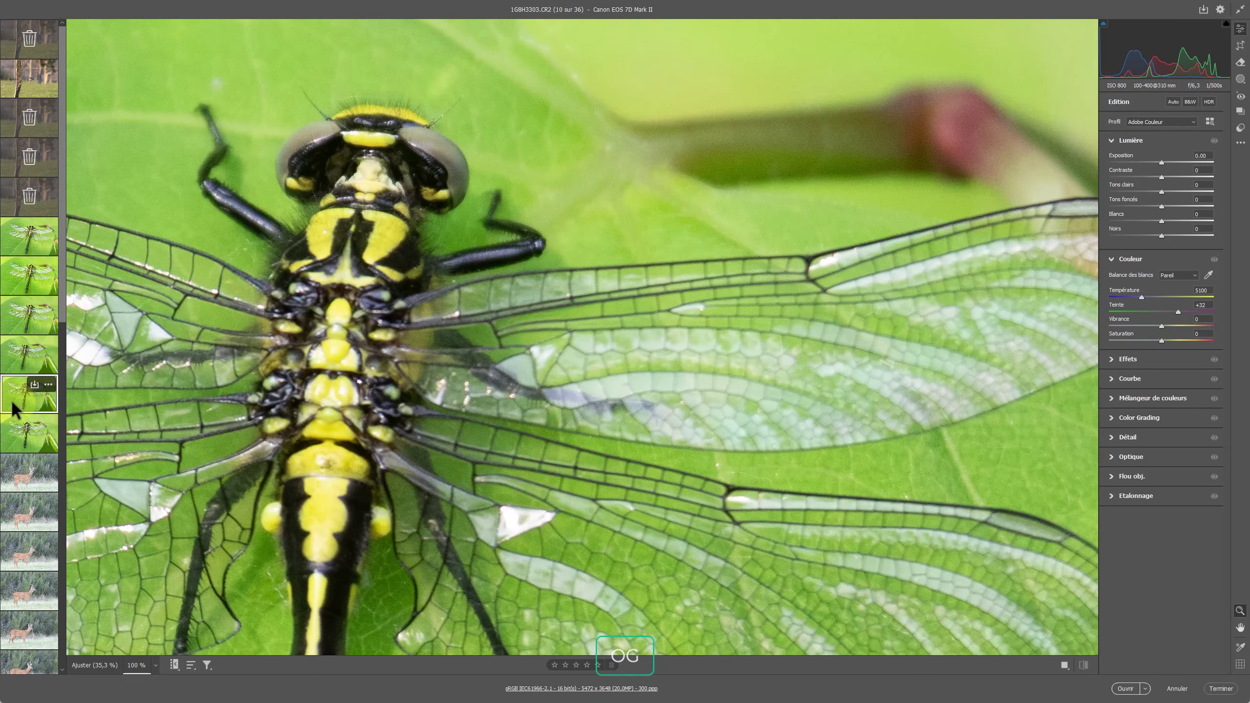
Mark the first four dragonfly photos and 1G8H3304.CR2 for deletion, keeping 1G8H3303.CR2.
click(22, 366)
shift+click(30, 247)
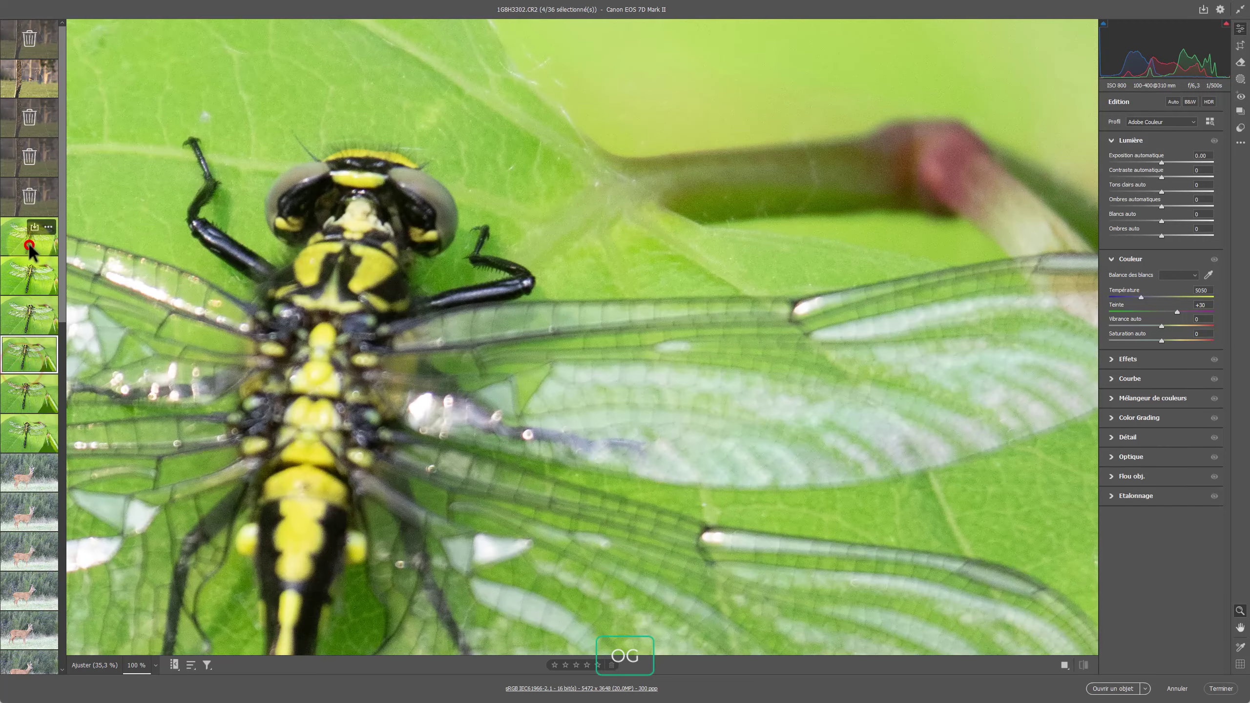
key(Delete)
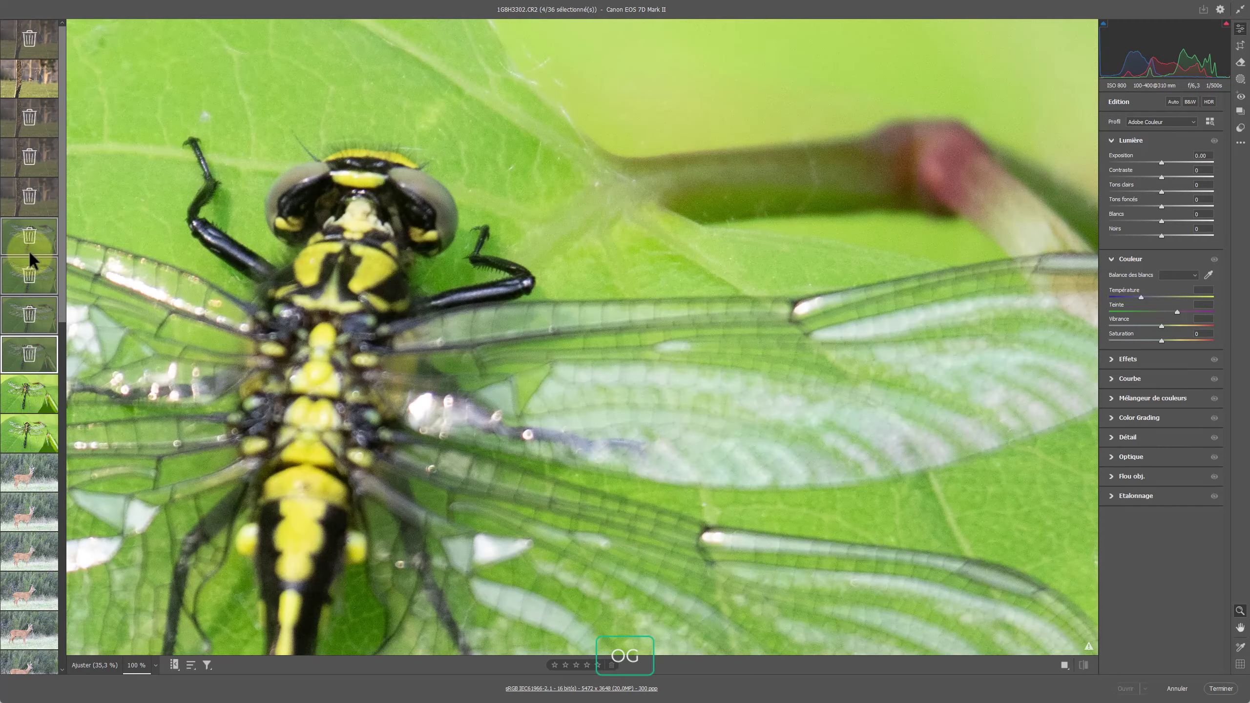
click(22, 436)
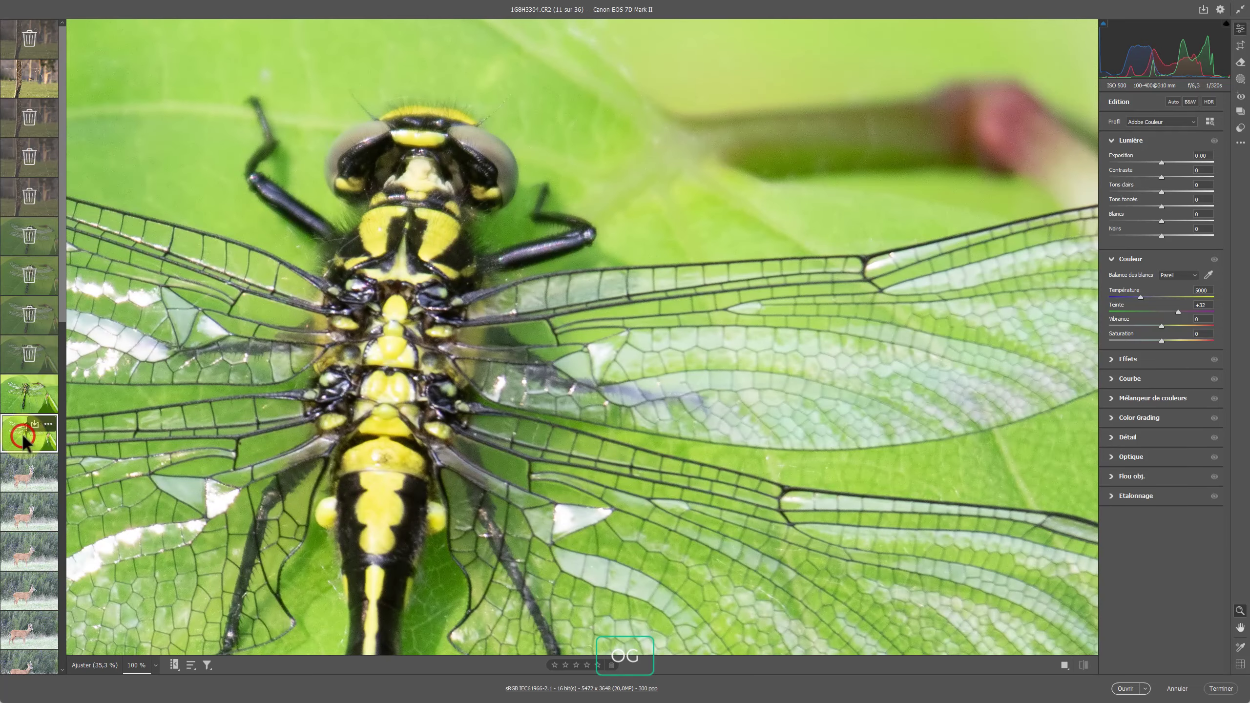
key(Delete)
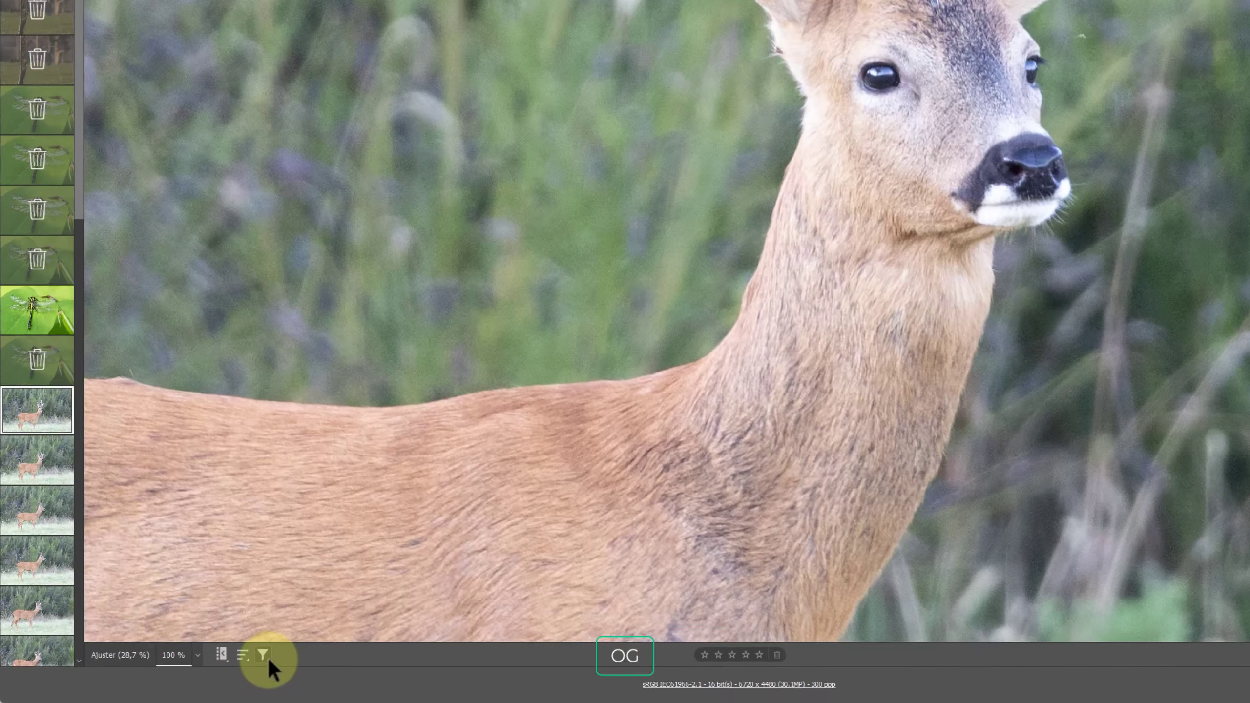
Filter the filmstrip to show only the photos not marked for deletion.
click(207, 665)
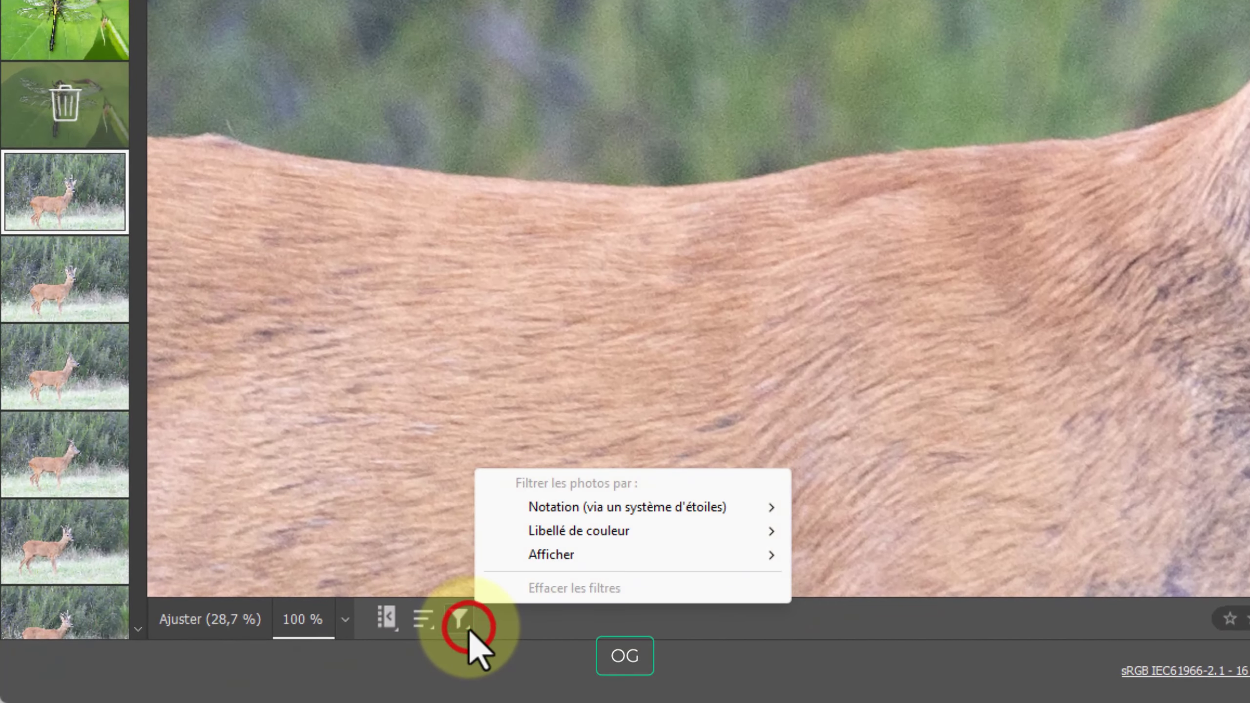
click(572, 561)
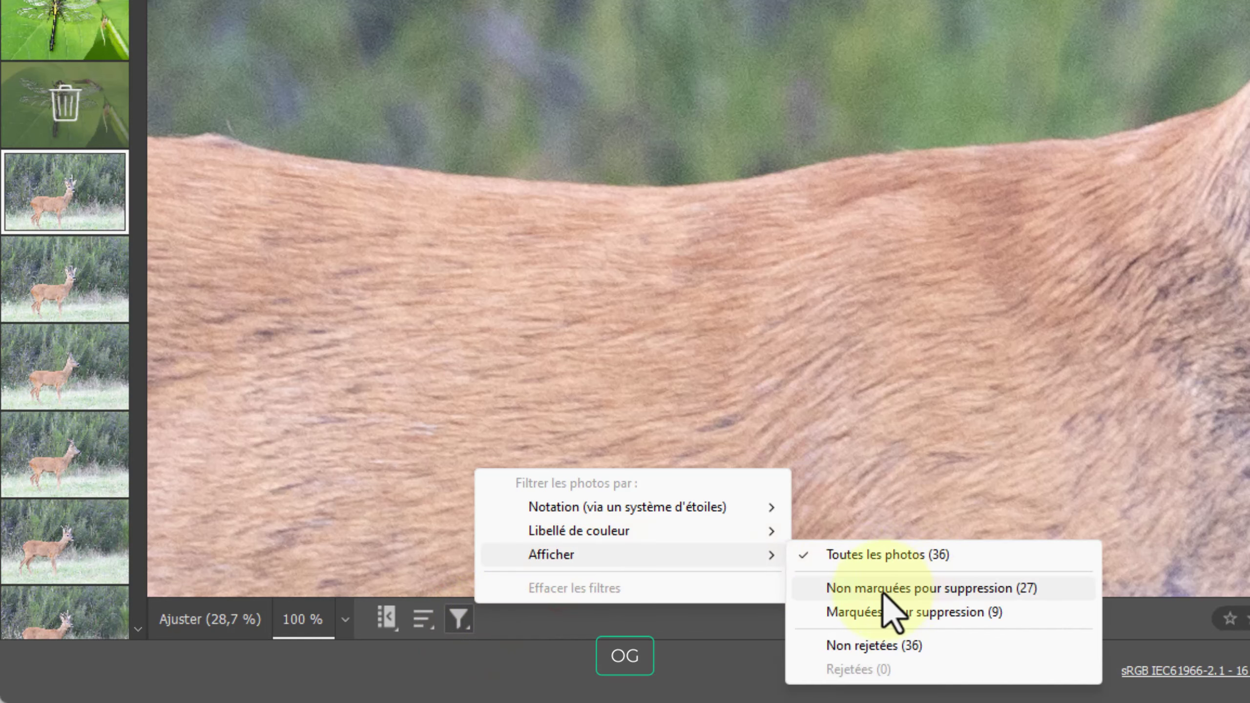
click(986, 590)
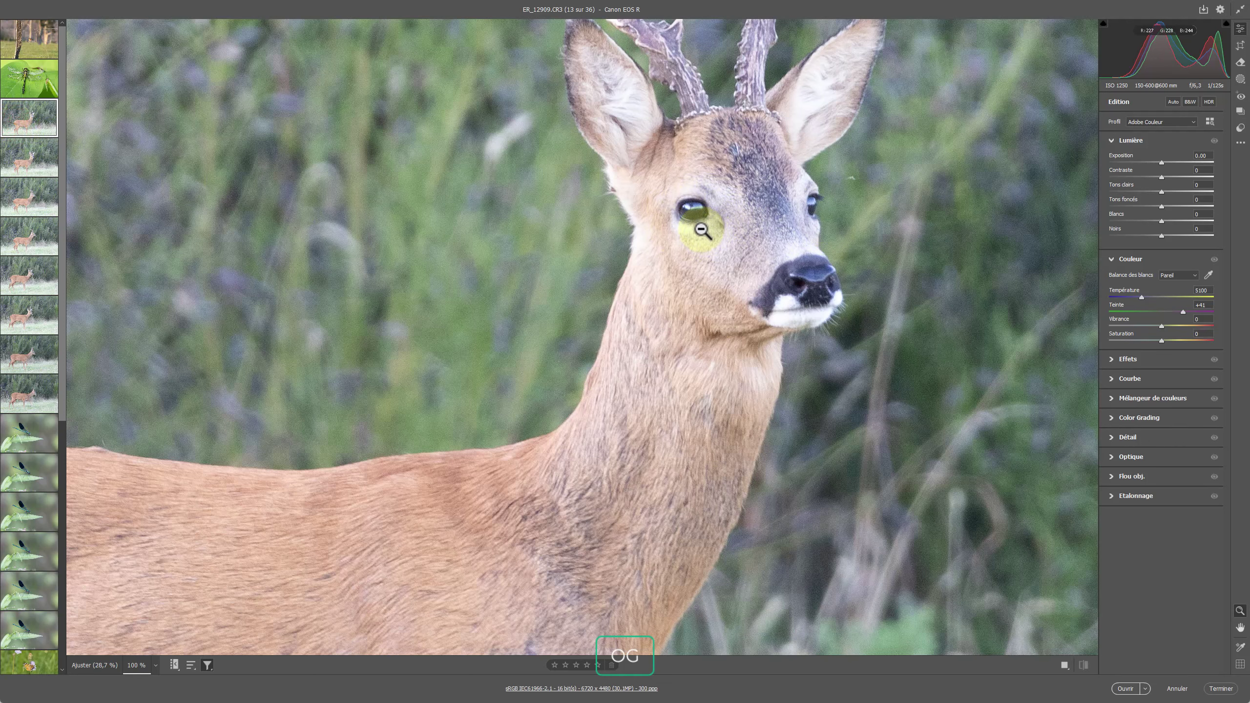
Compare the eight roe deer photos at 100% and mark the weaker ones for deletion, keeping ER_12907.CR3, ER_12909.CR3 and ER_12914.CR3.
key(Right)
key(Left)
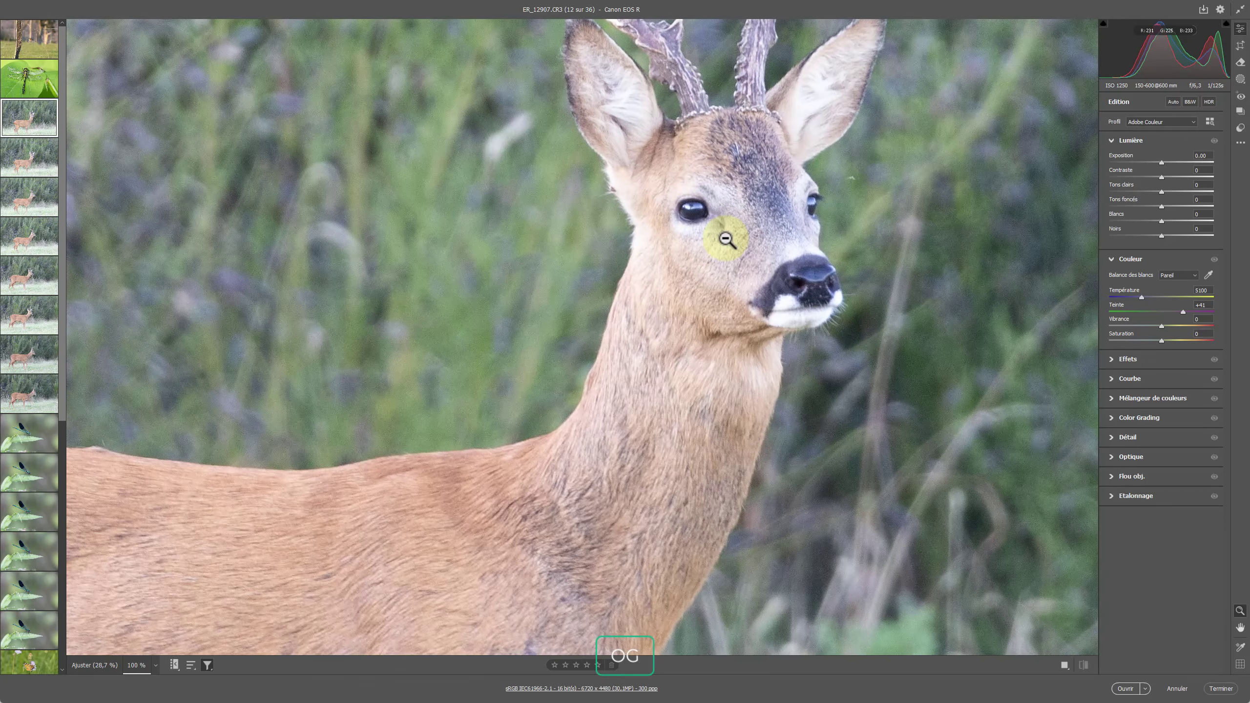
key(Right)
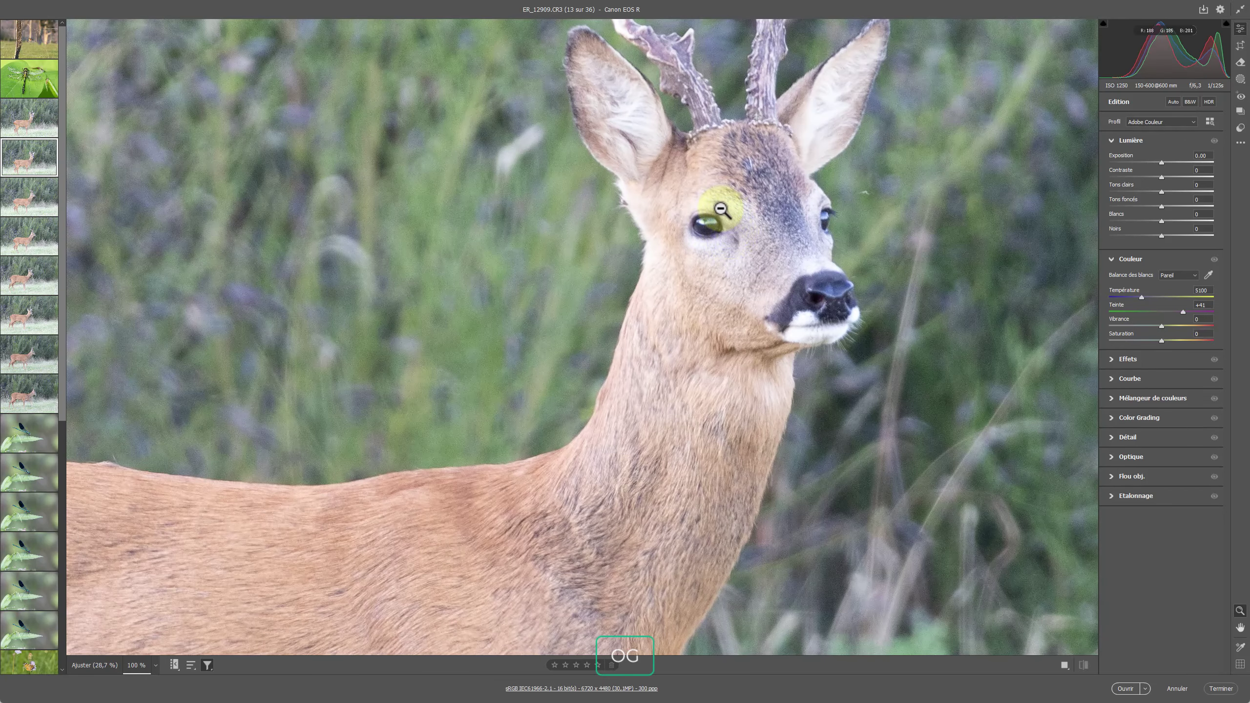
key(Right)
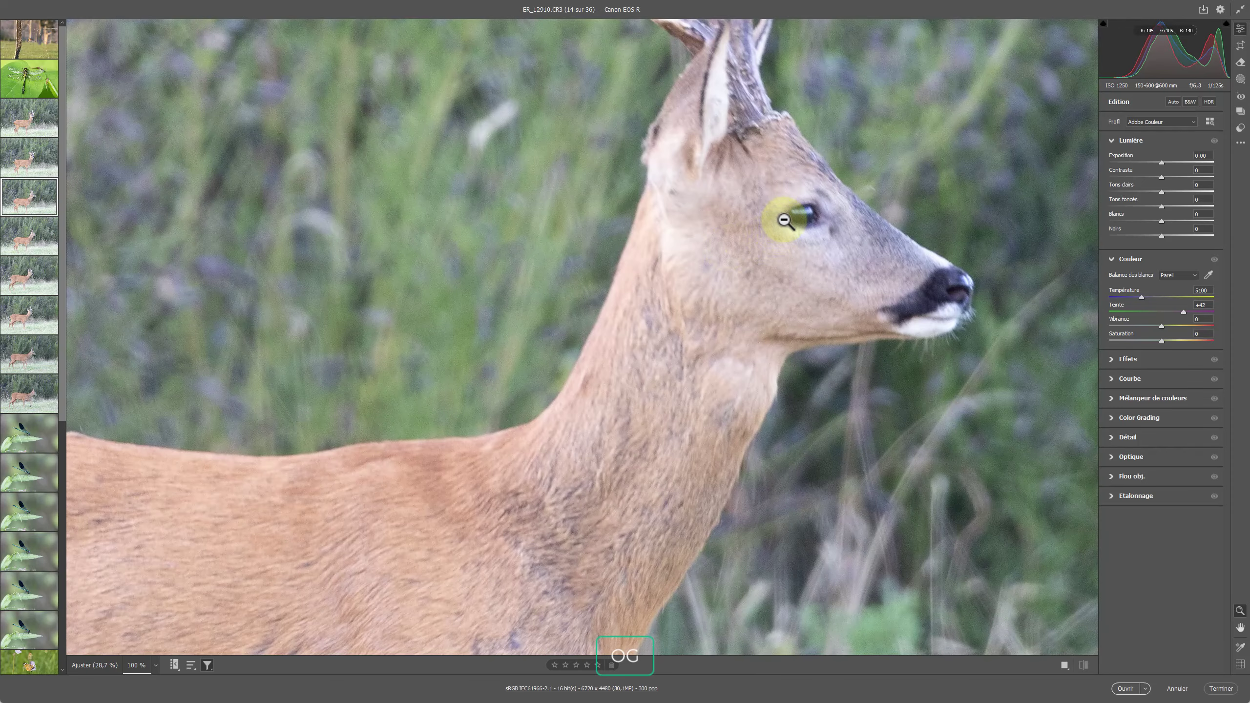
key(Right)
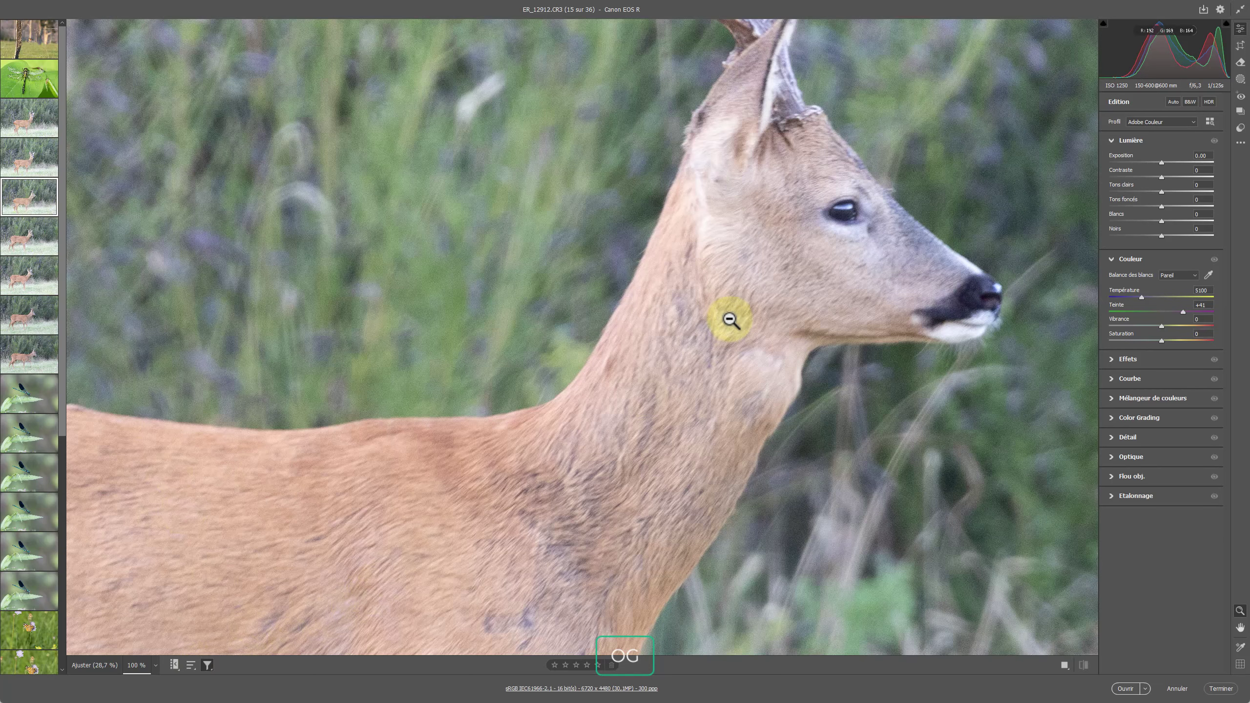
key(Right)
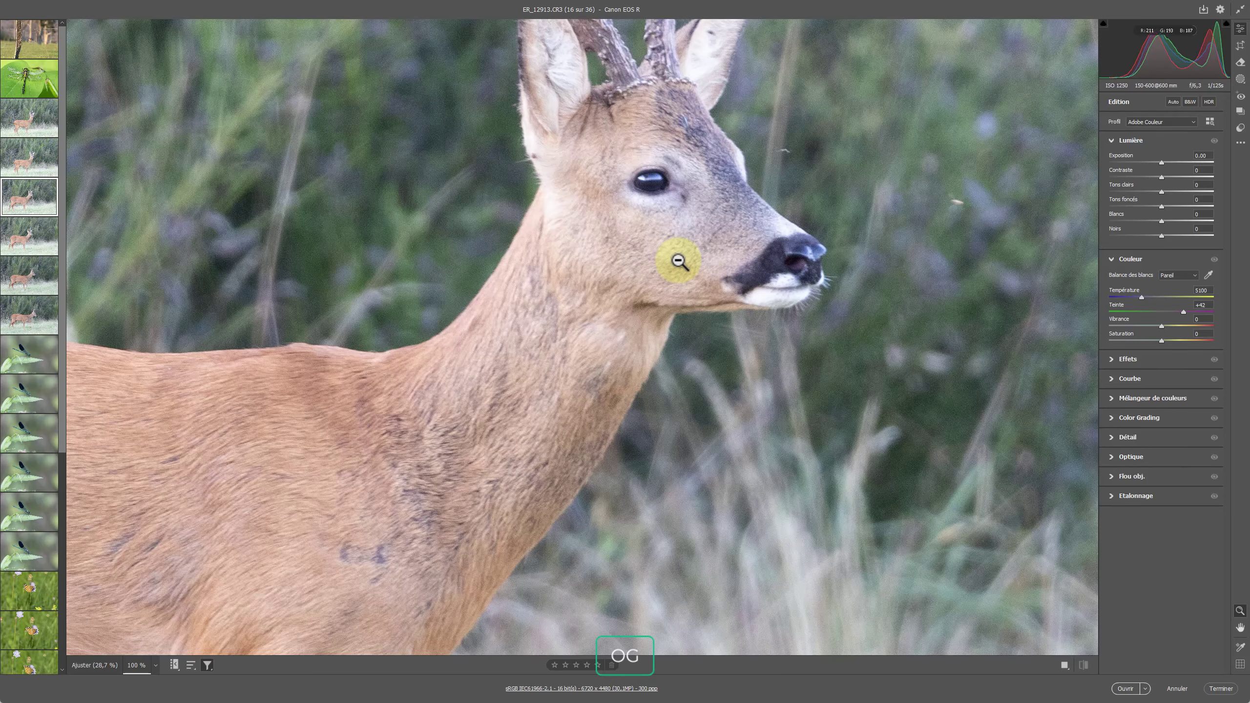
key(Right)
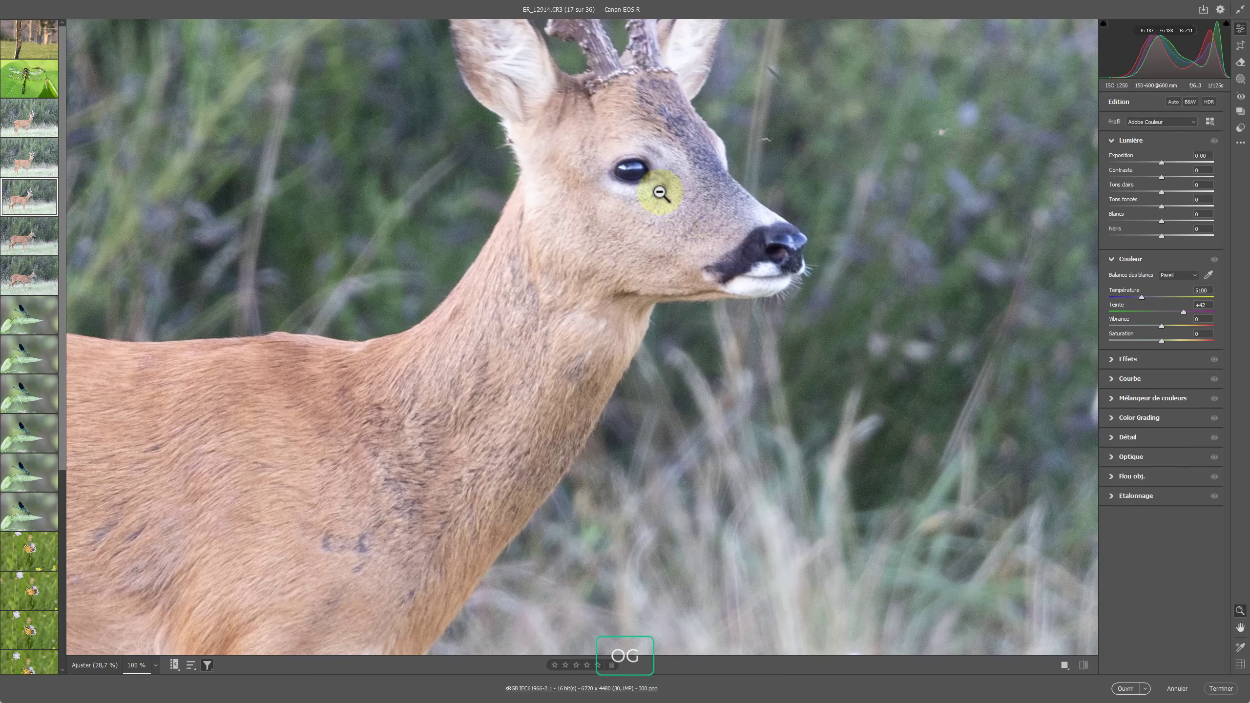
key(Right)
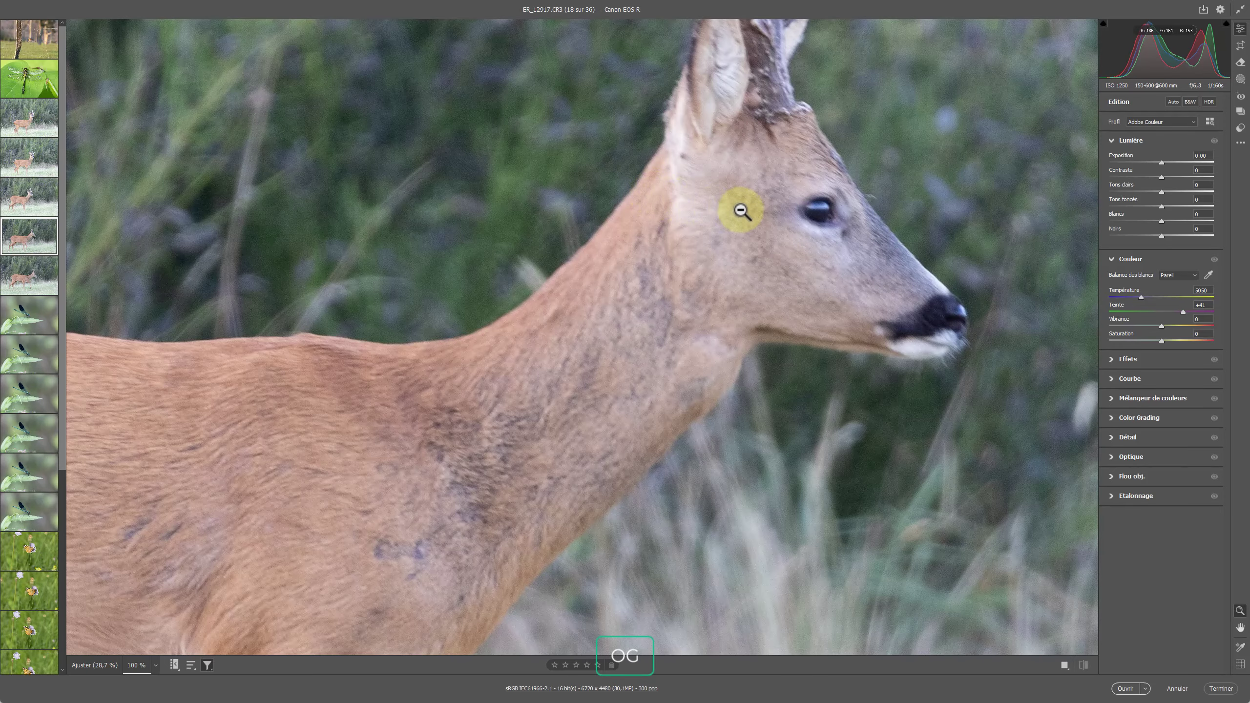
key(Right)
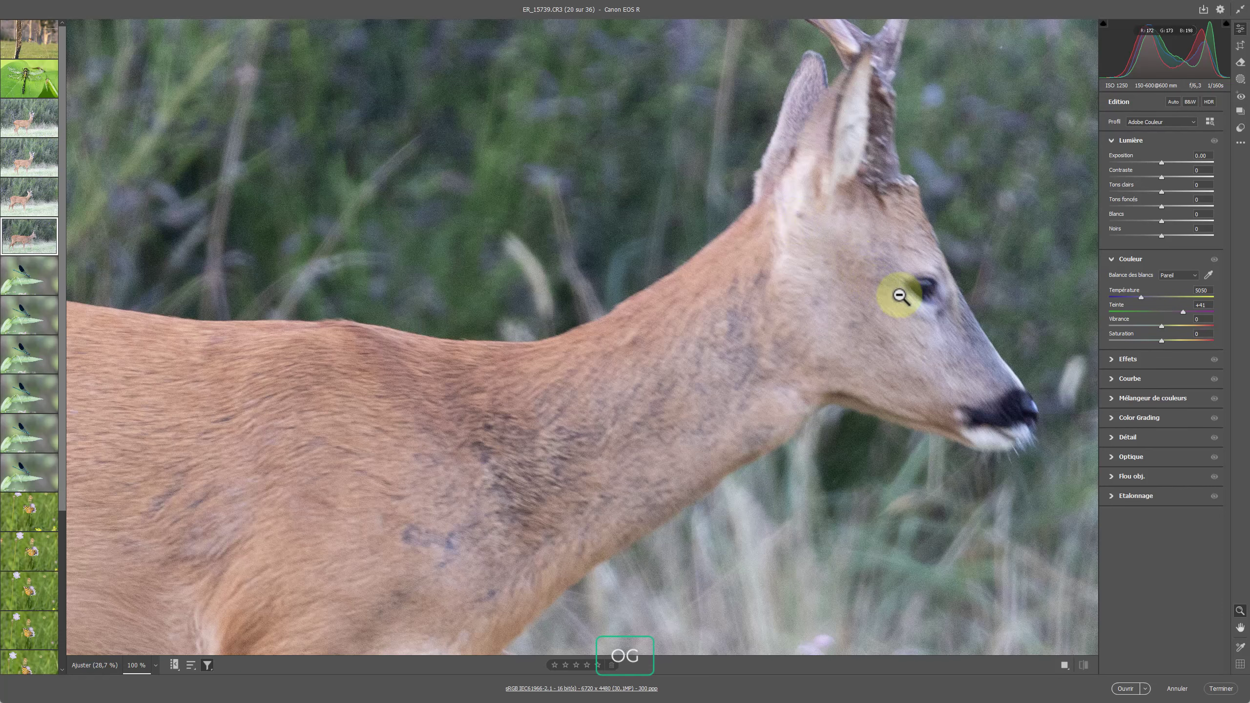
key(Right)
Compare the three remaining roe deer photos and mark ER_12909.CR3 and one other for deletion, keeping a single shot.
click(34, 127)
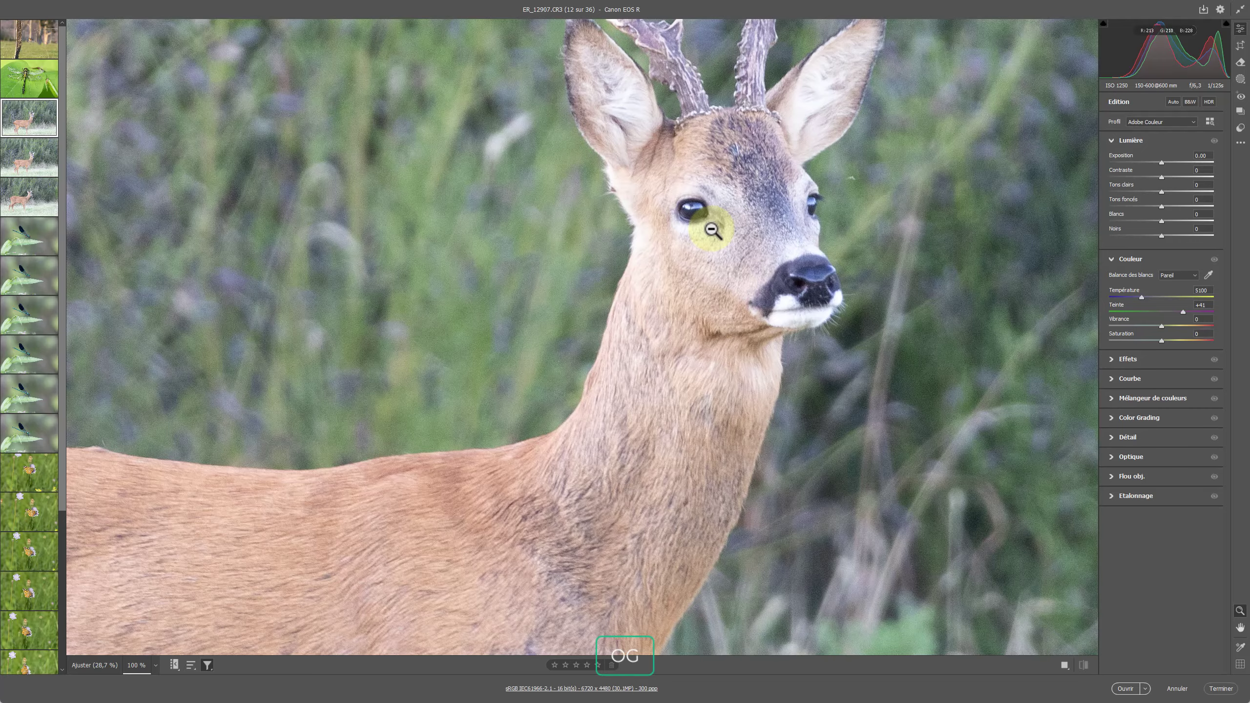
key(Right)
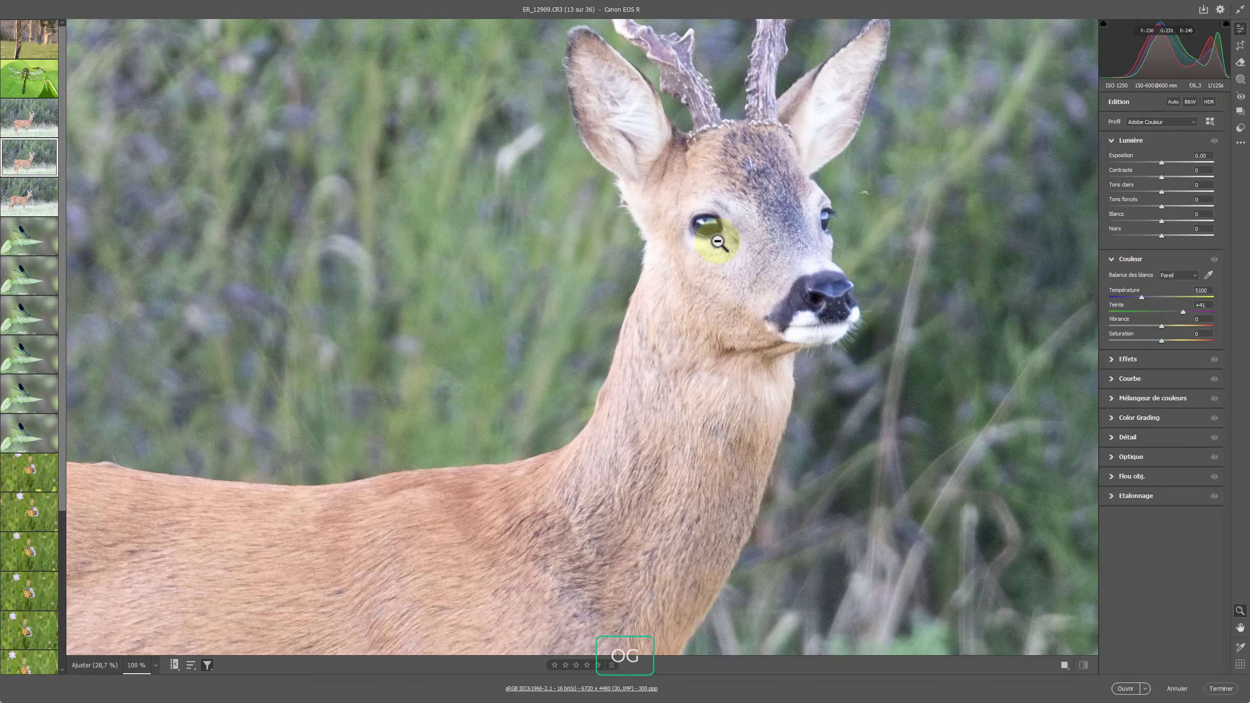
key(Right)
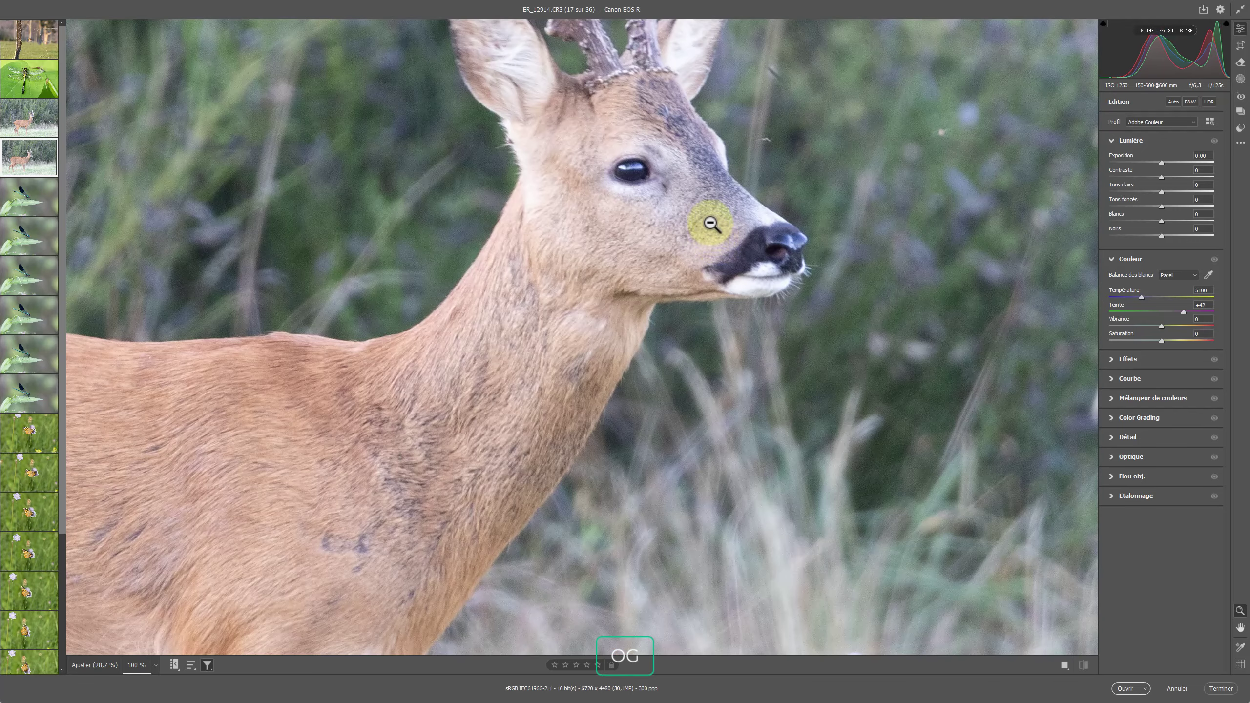
key(Left)
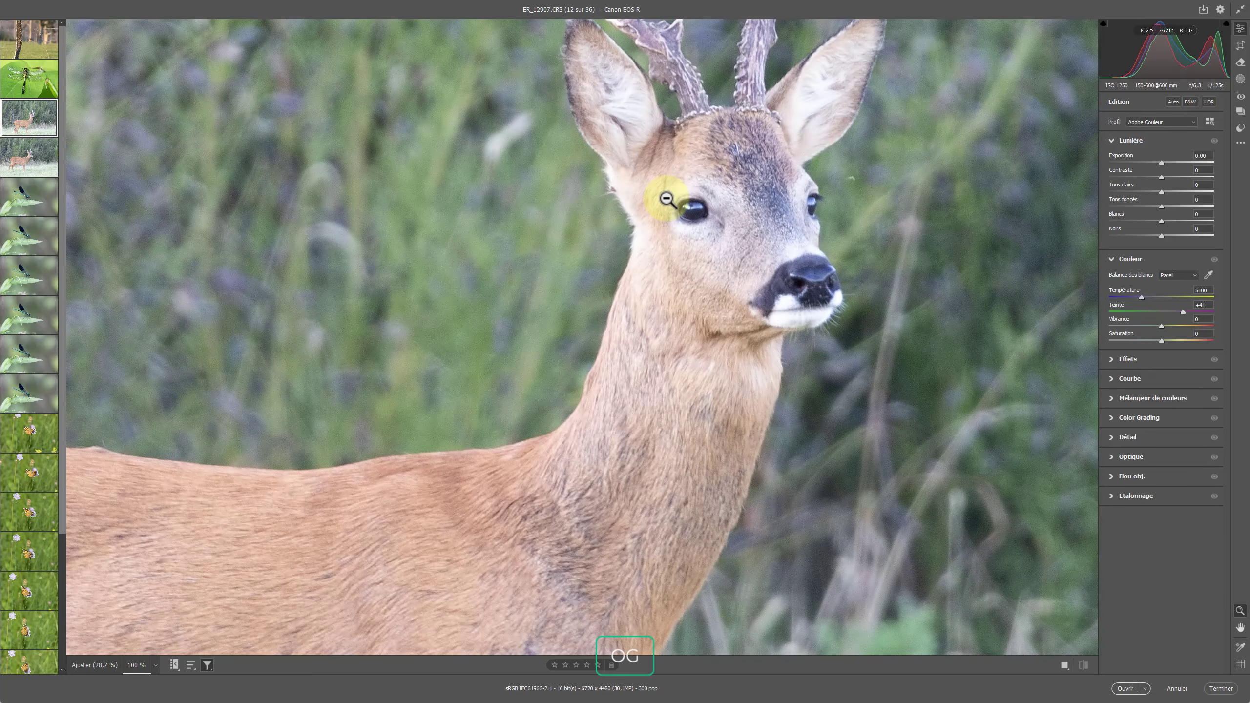
key(Right)
key(Down)
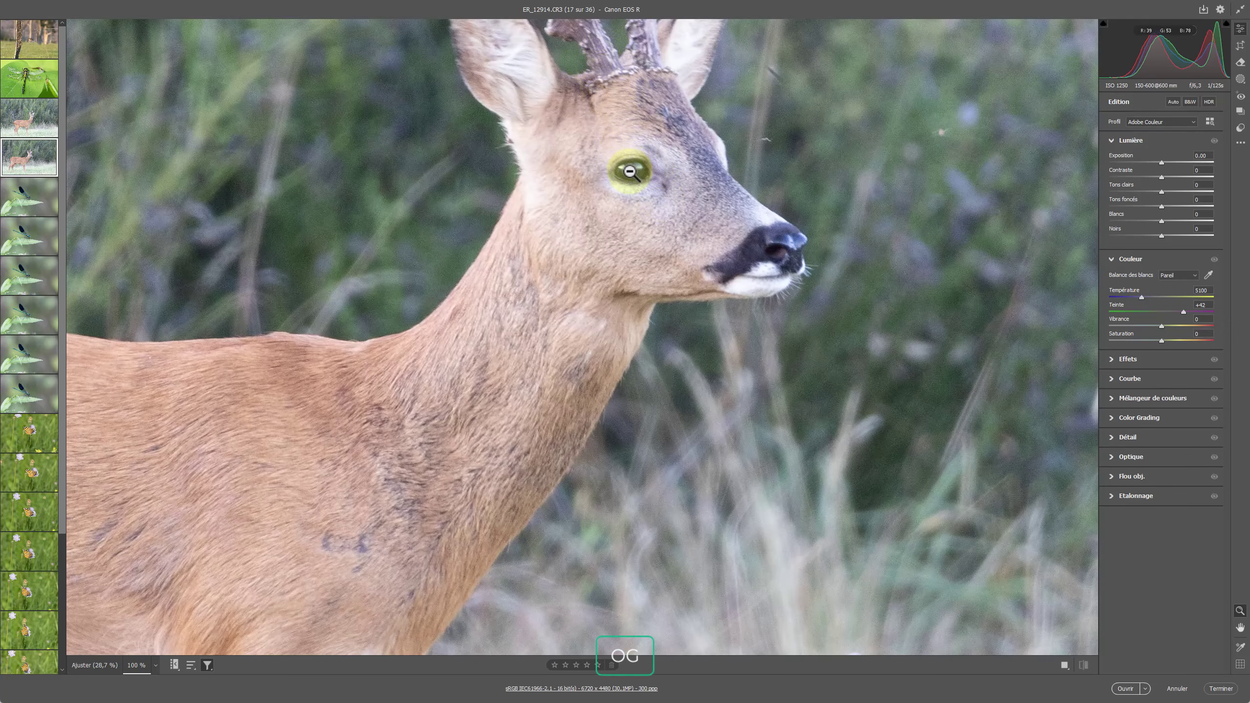
Compare the first three blue damselfly photos at 100% and mark the first two for deletion, keeping ER_15741.CR3.
key(Down)
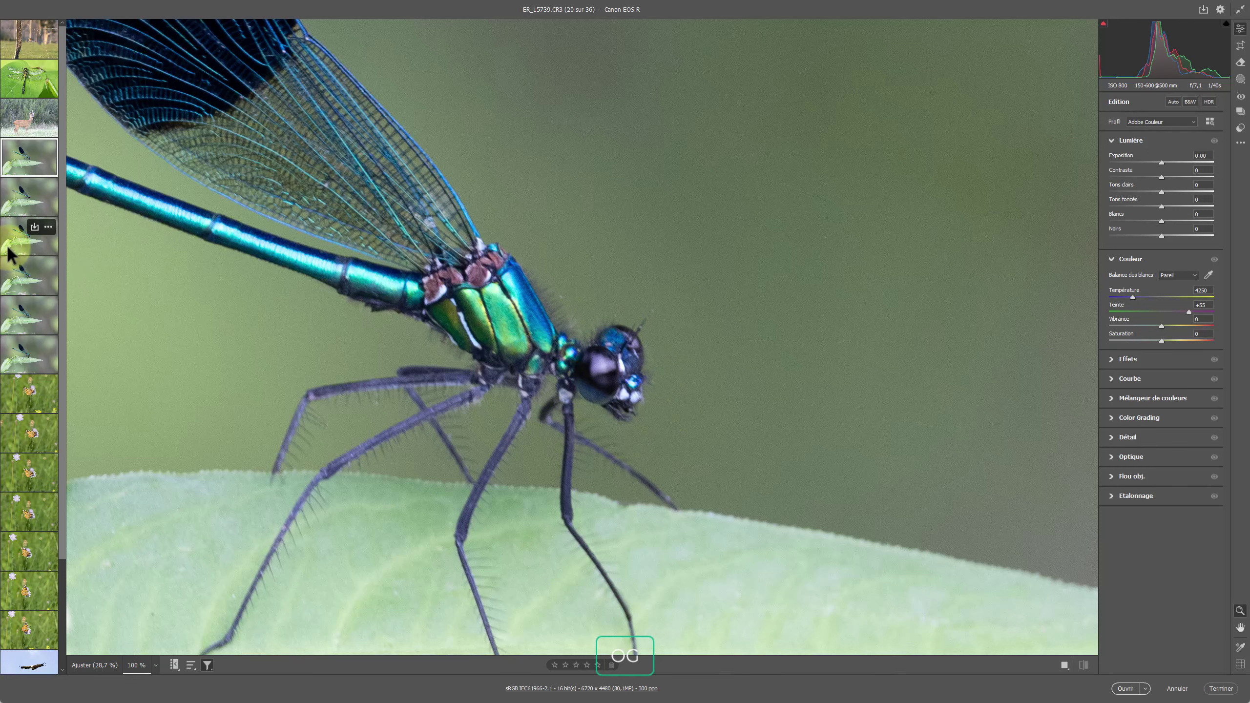
key(Down)
key(Down)
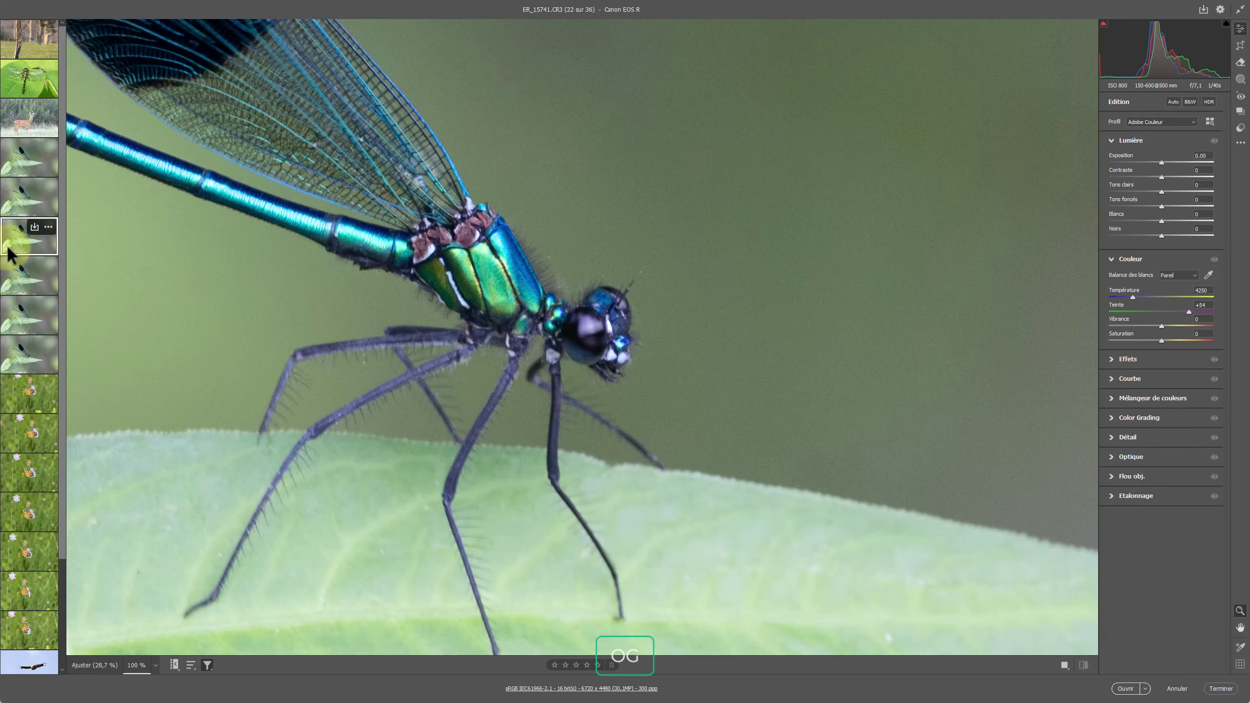
key(Up)
key(Up)
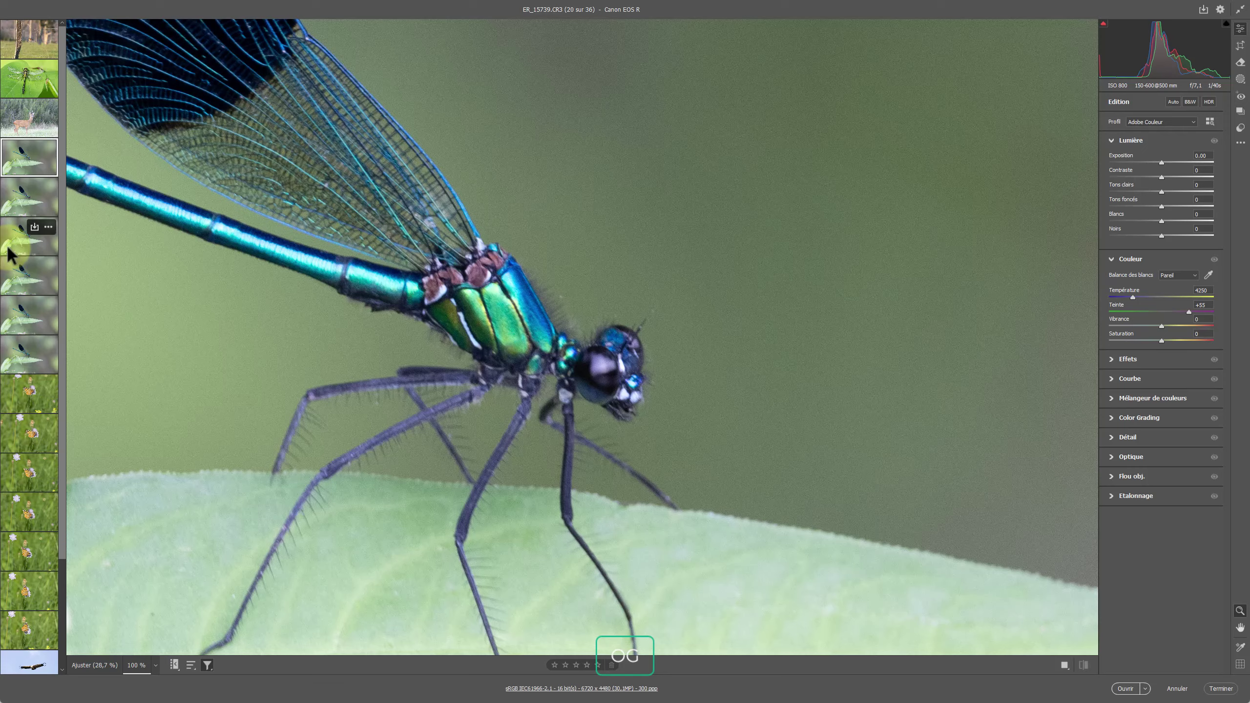
key(Down)
key(Down)
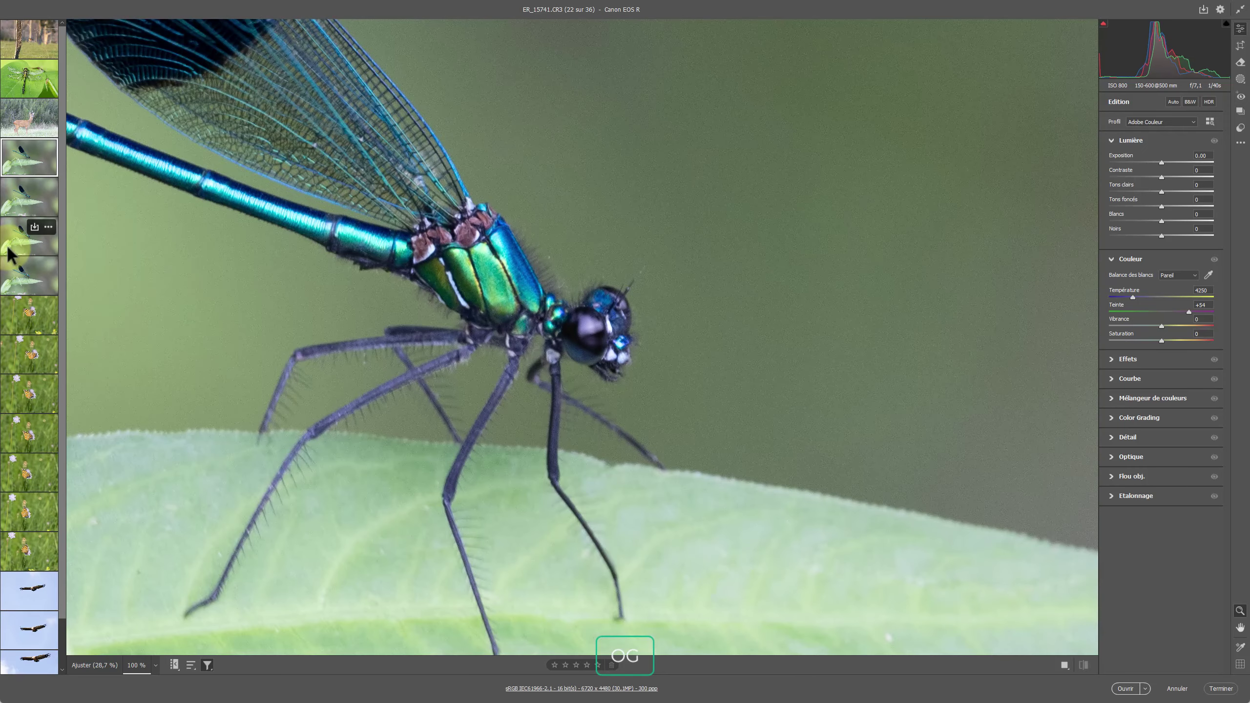
Check the last four damselfly photos and mark all but one for deletion, including ER_15742.CR3.
key(Down)
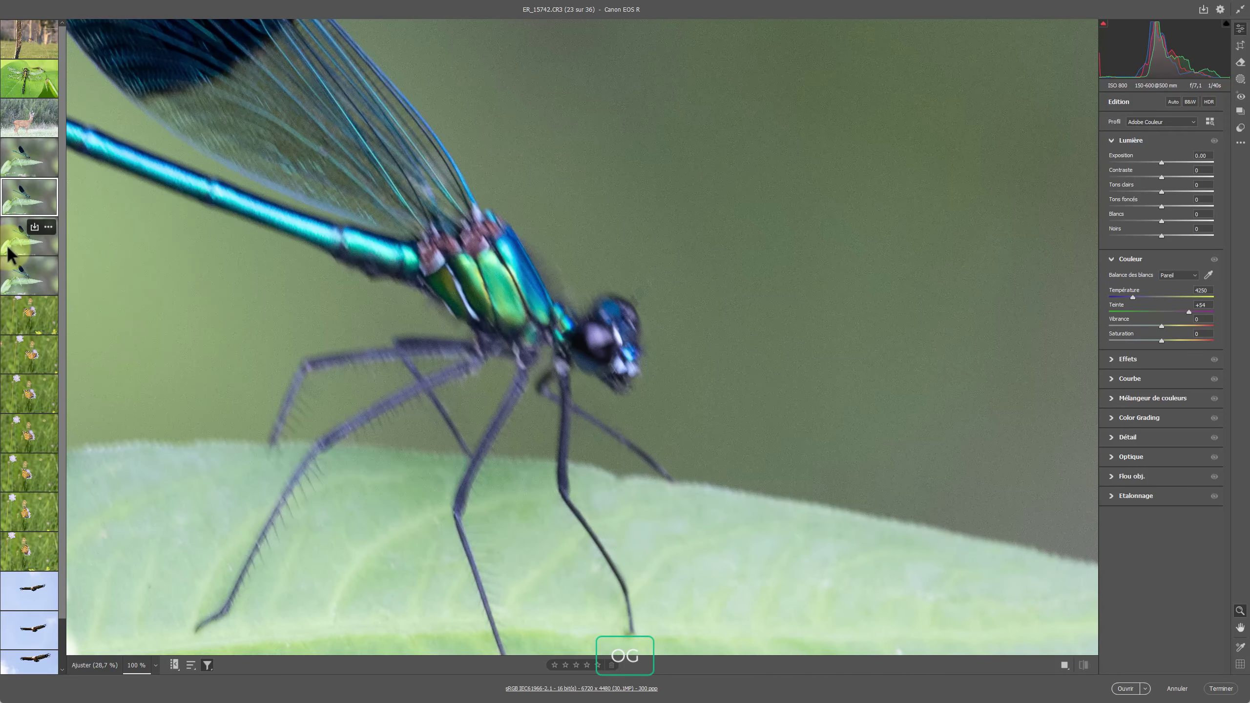
key(Down)
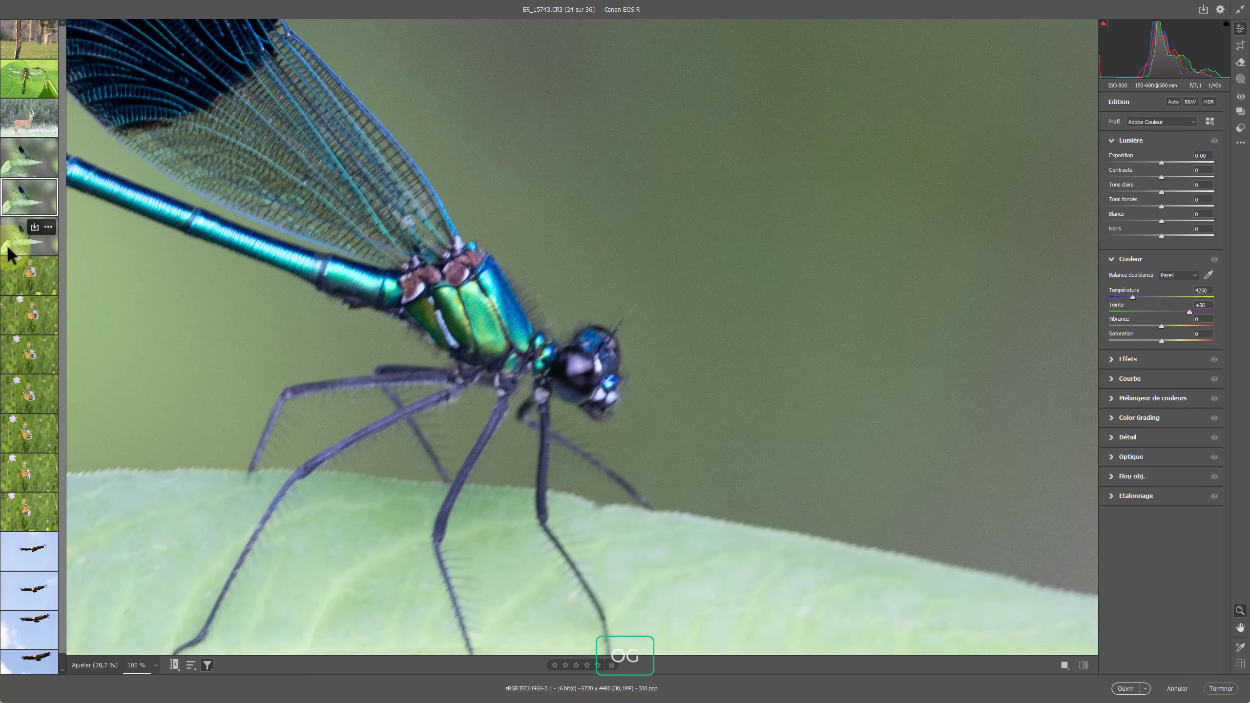
key(Down)
key(Down)
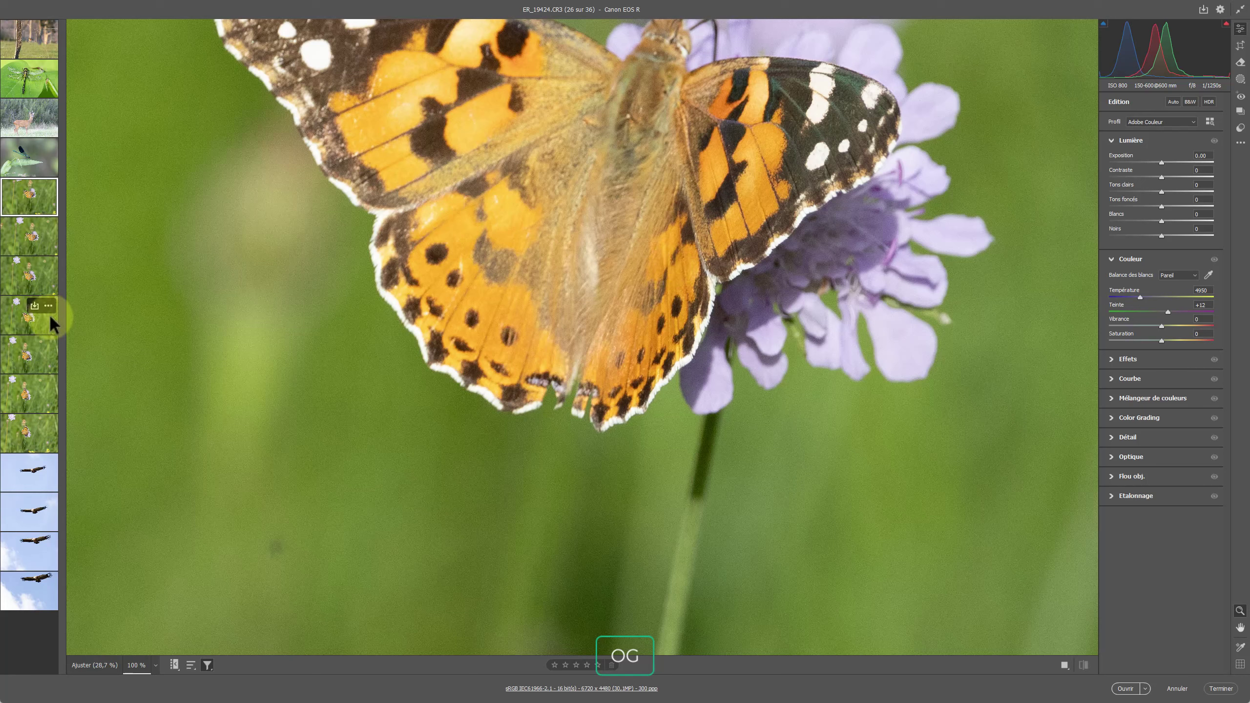
Select the seven butterfly photos and pan them together so the butterfly's head and wings are in view.
key(shift)
shift+click(22, 440)
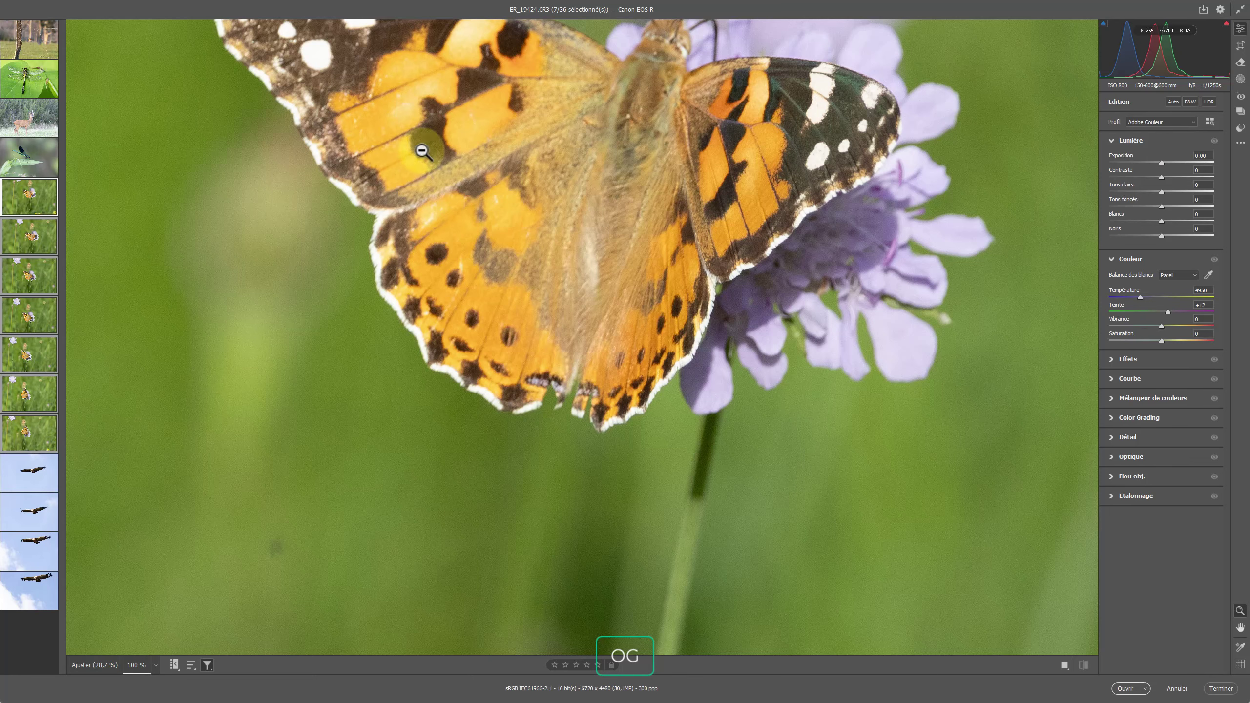
drag(638, 154, 580, 323)
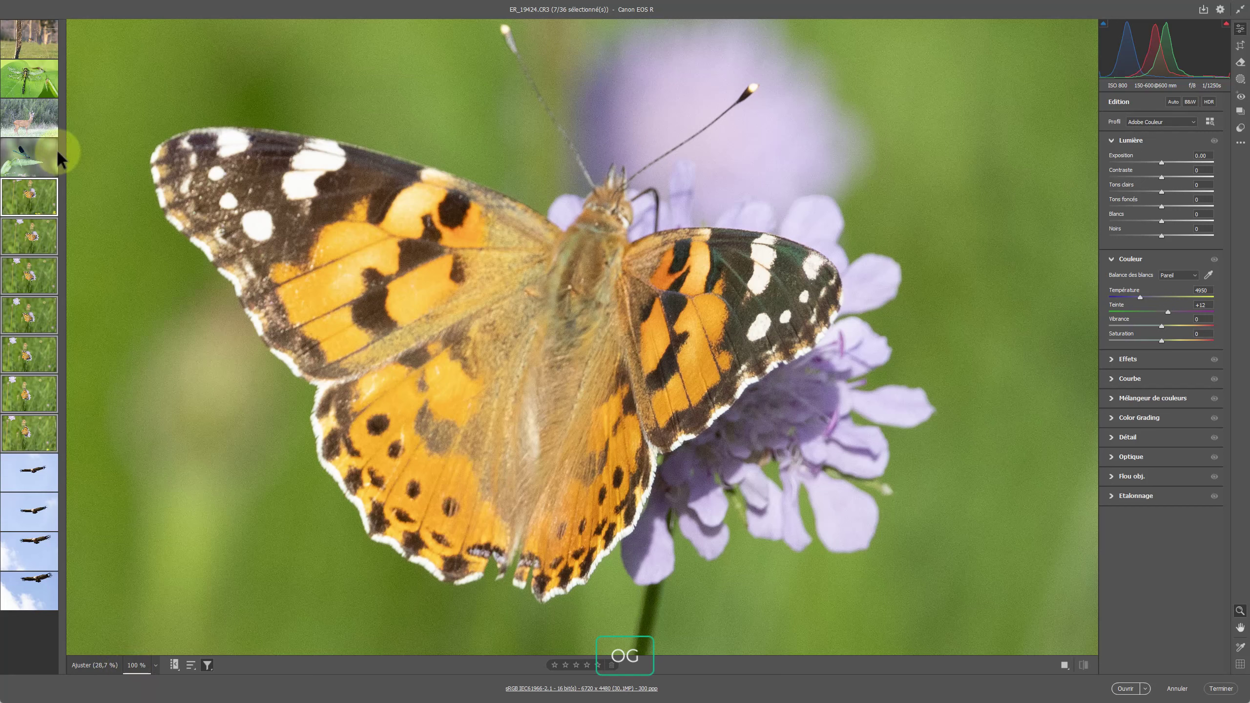
Compare the first three butterfly photos at 100% and mark ER_19424.CR3 and ER_19425.CR3 for deletion.
click(22, 206)
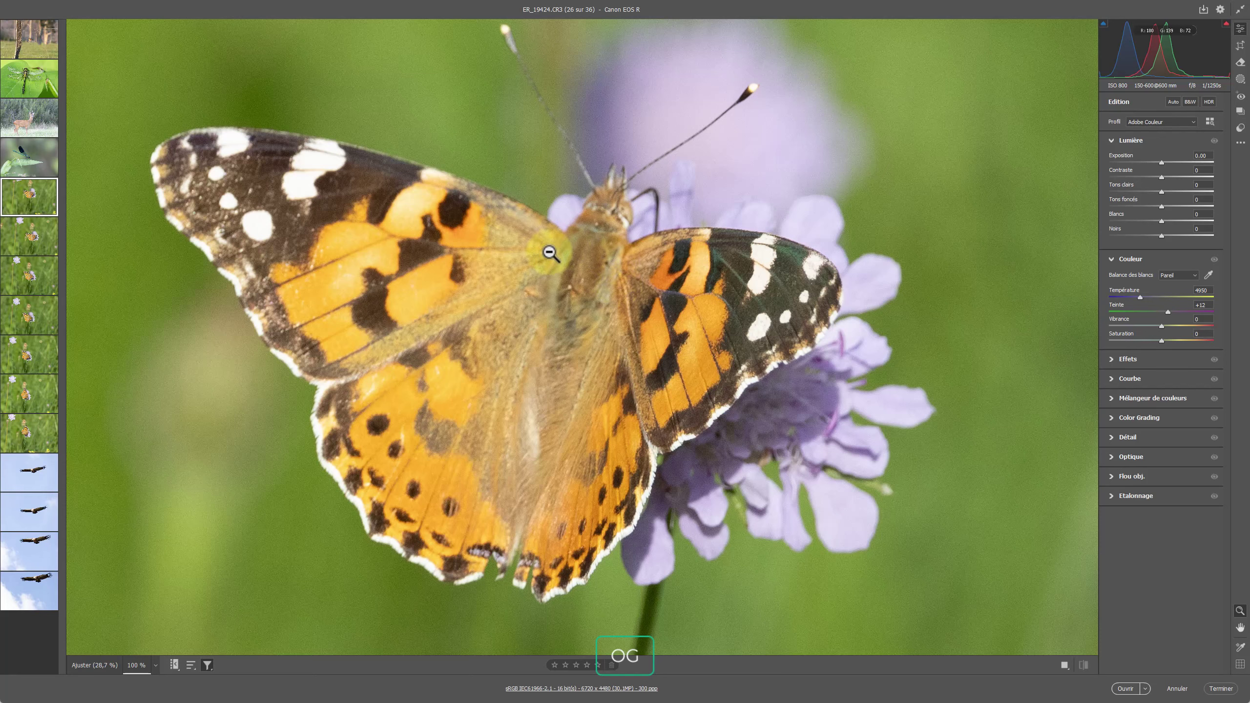
key(Right)
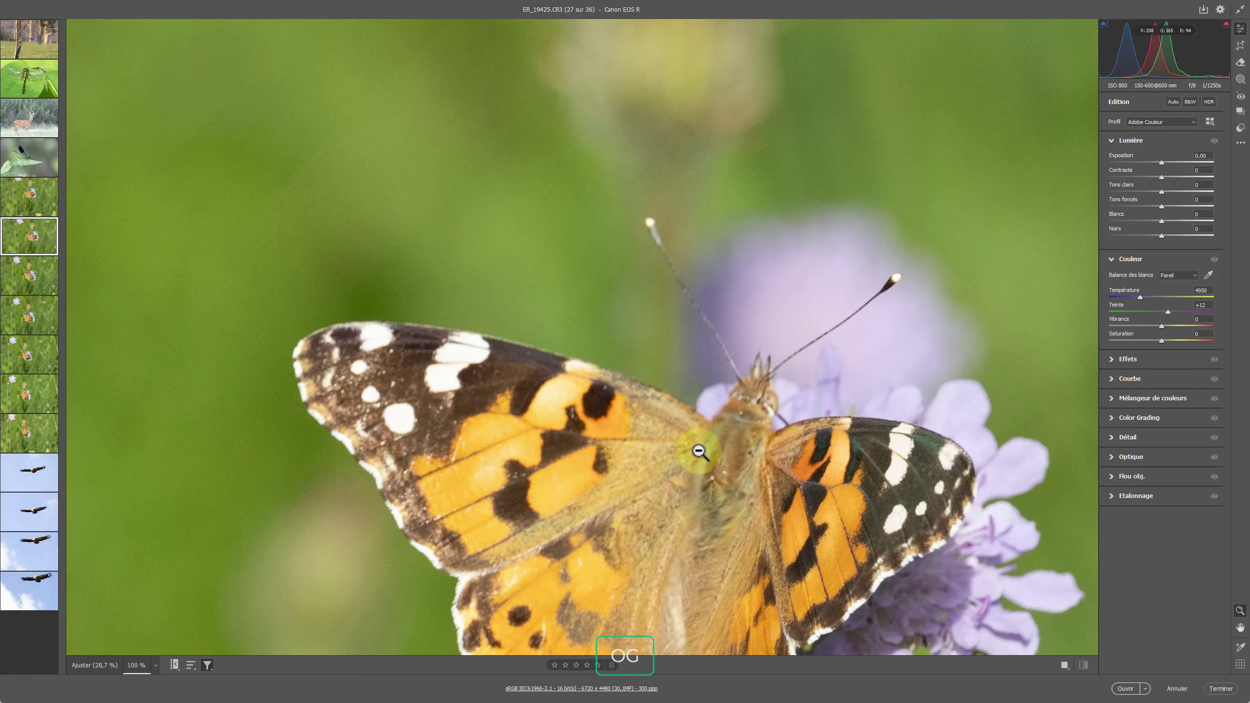
key(Right)
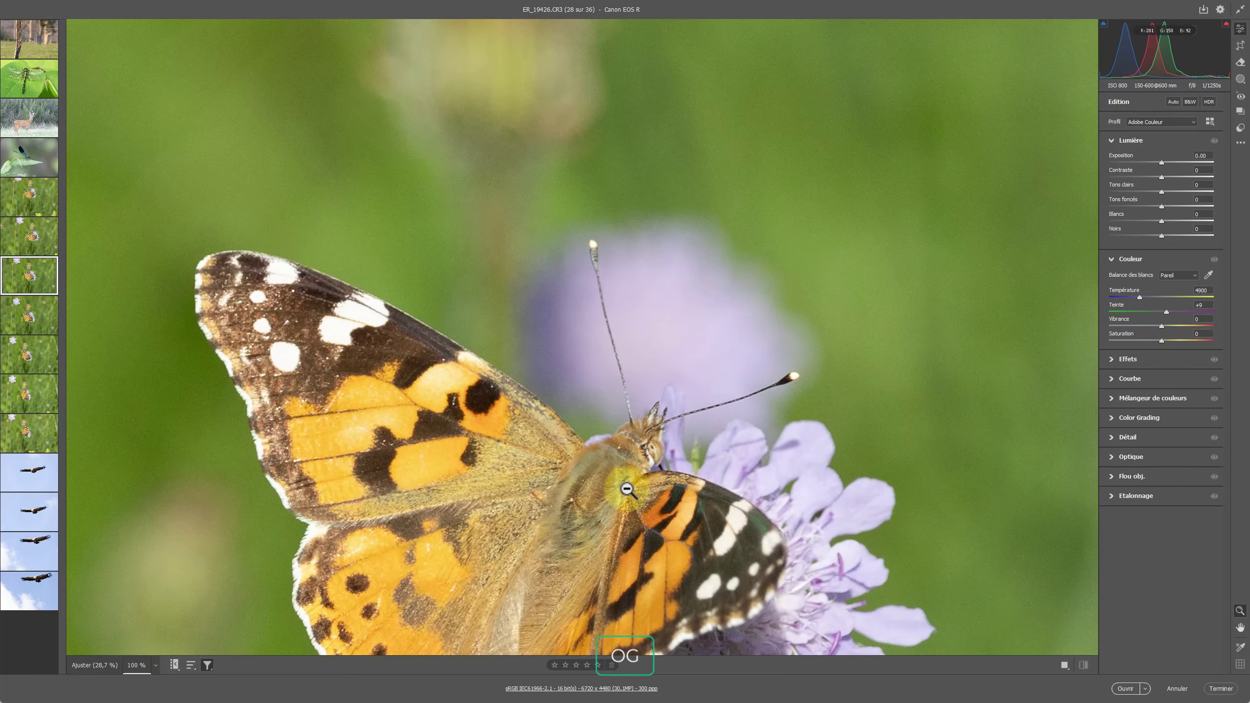
click(24, 206)
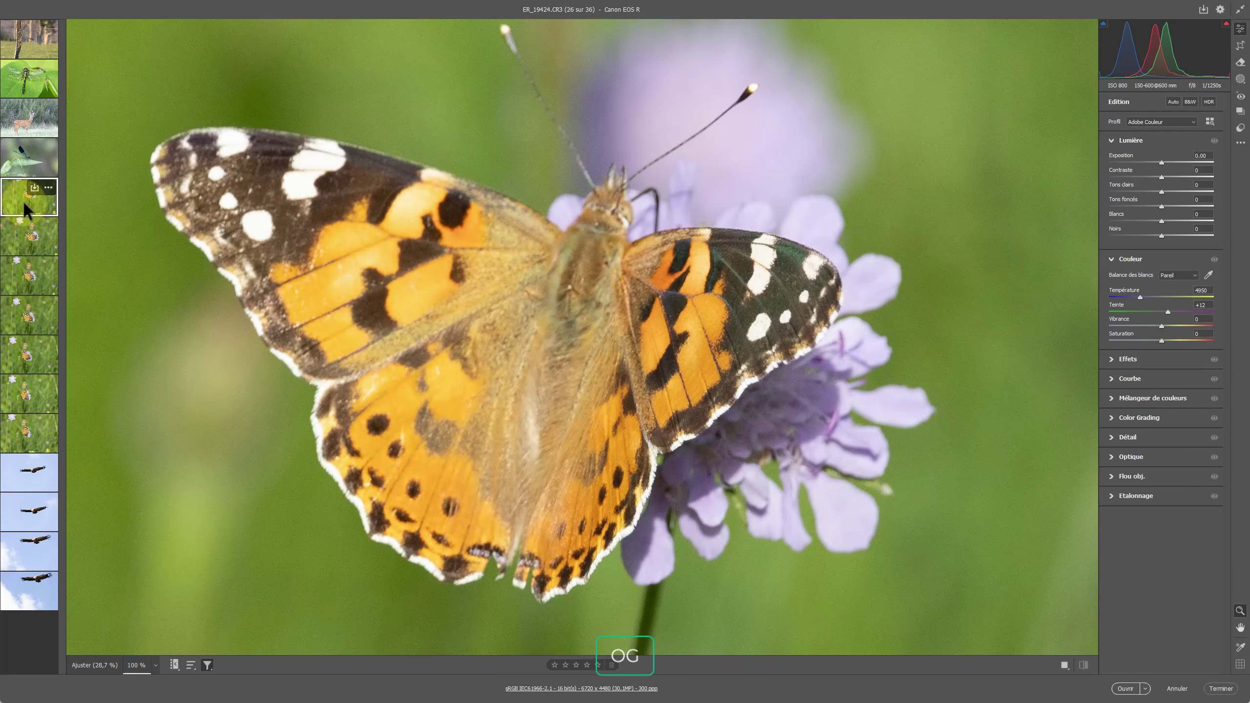
key(Right)
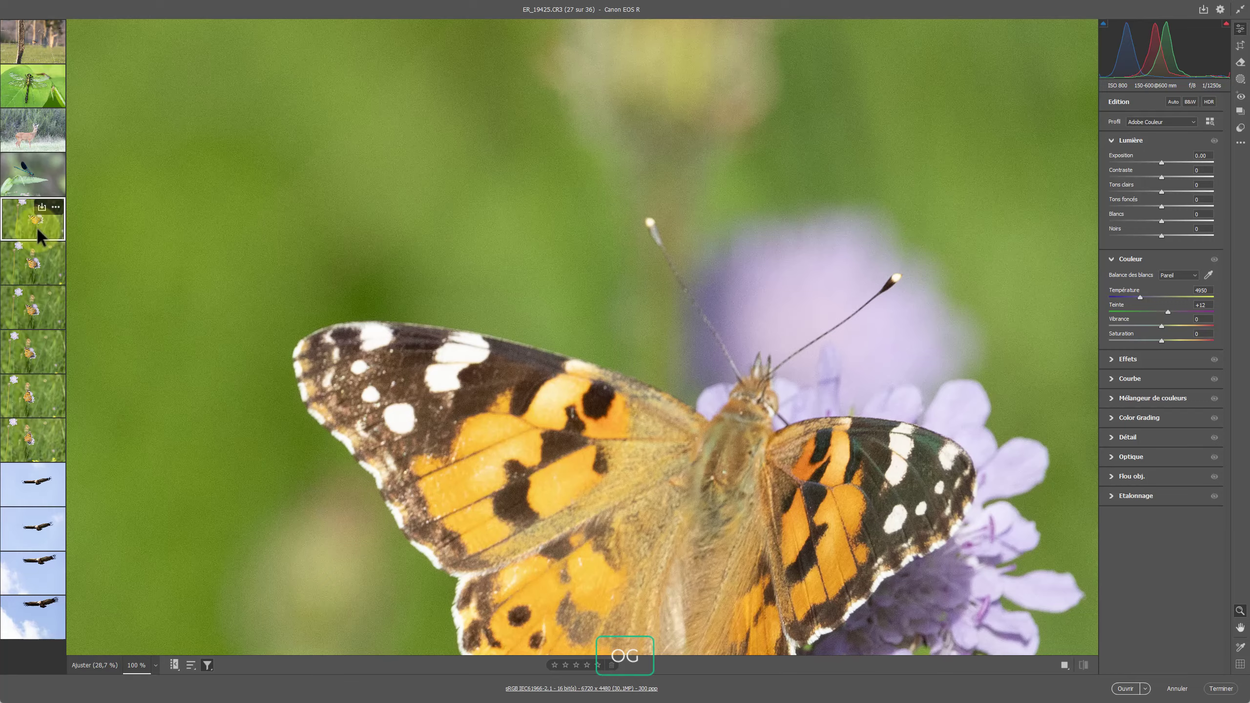
key(Right)
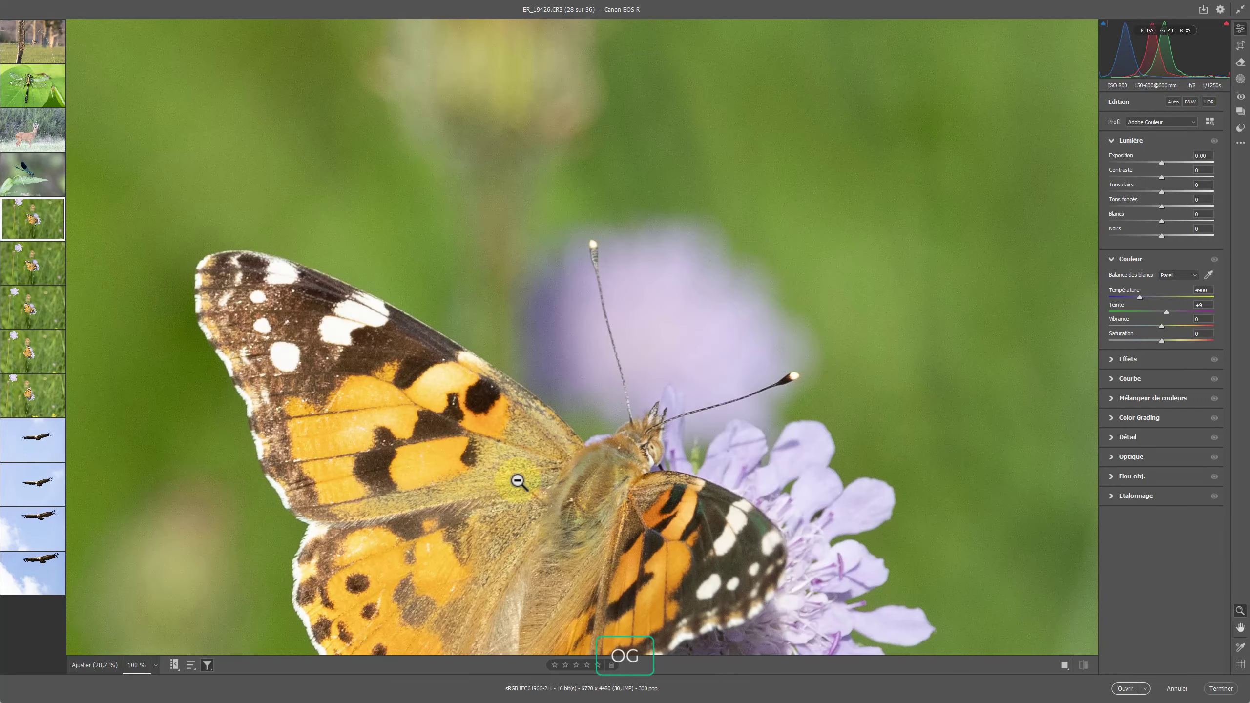
Examine butterfly photos ER_19427.CR3 to ER_19430.CR3 at 100% and mark ER_19430.CR3 for deletion.
key(Right)
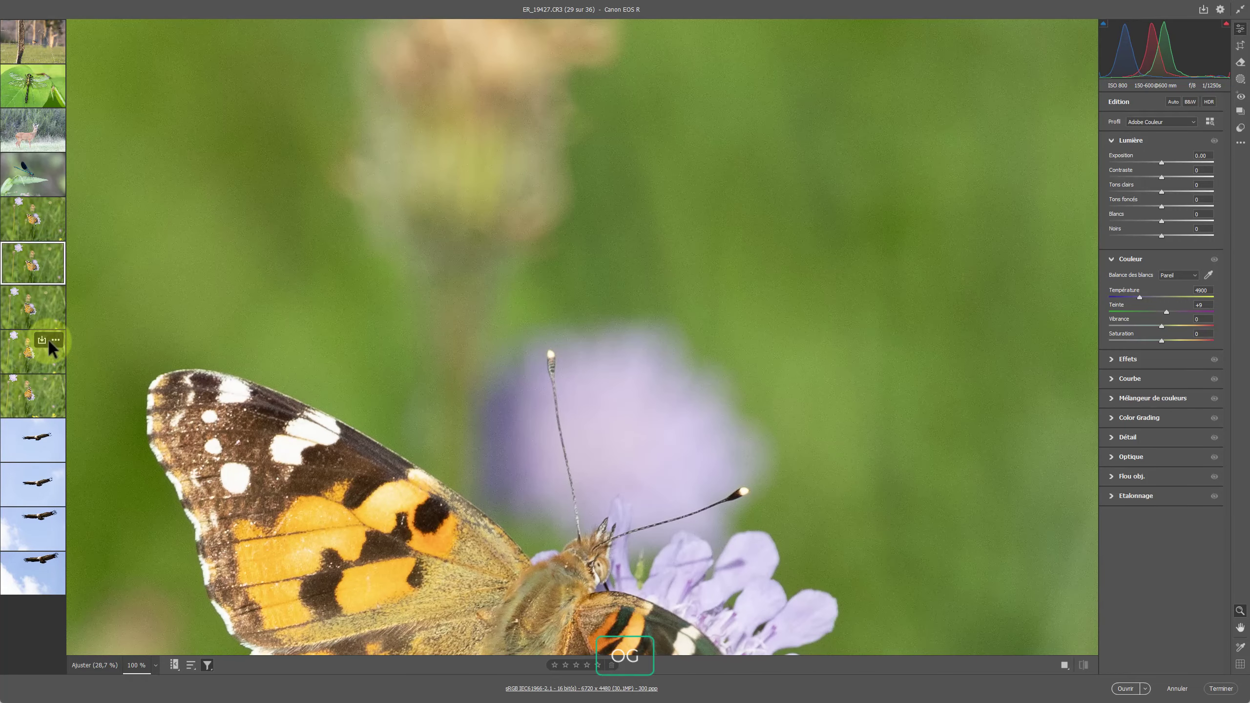
click(33, 309)
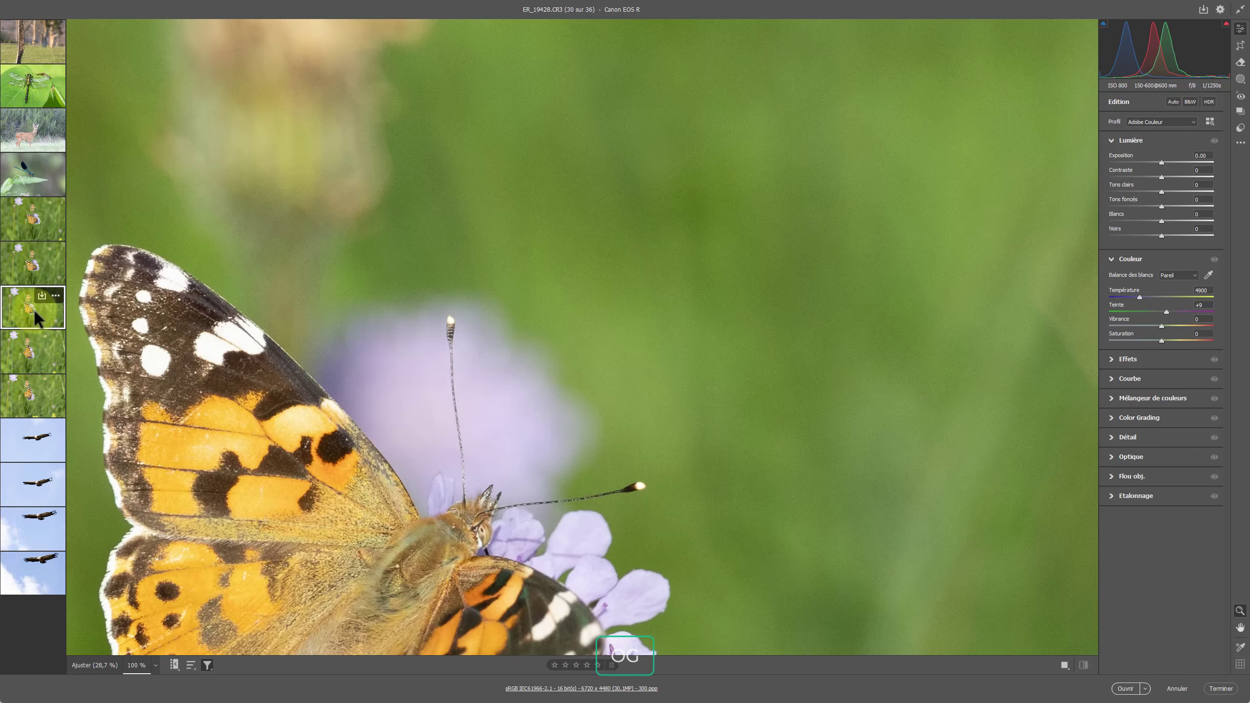
key(Right)
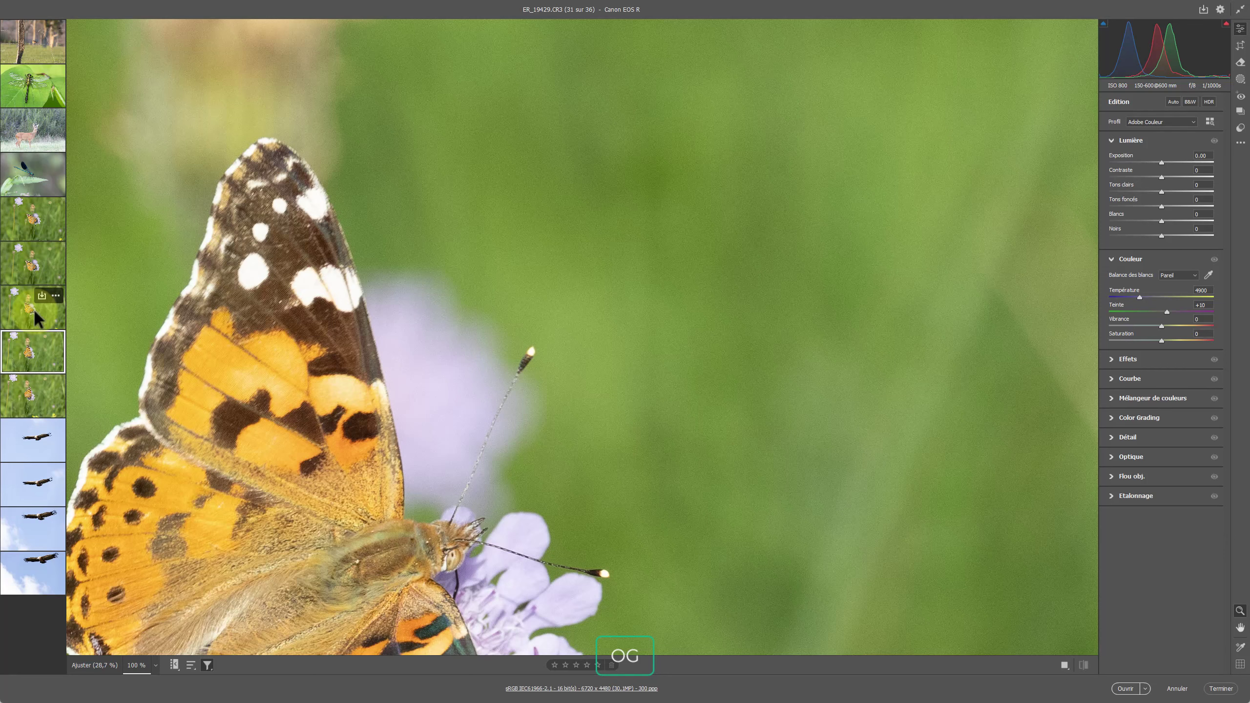
key(Right)
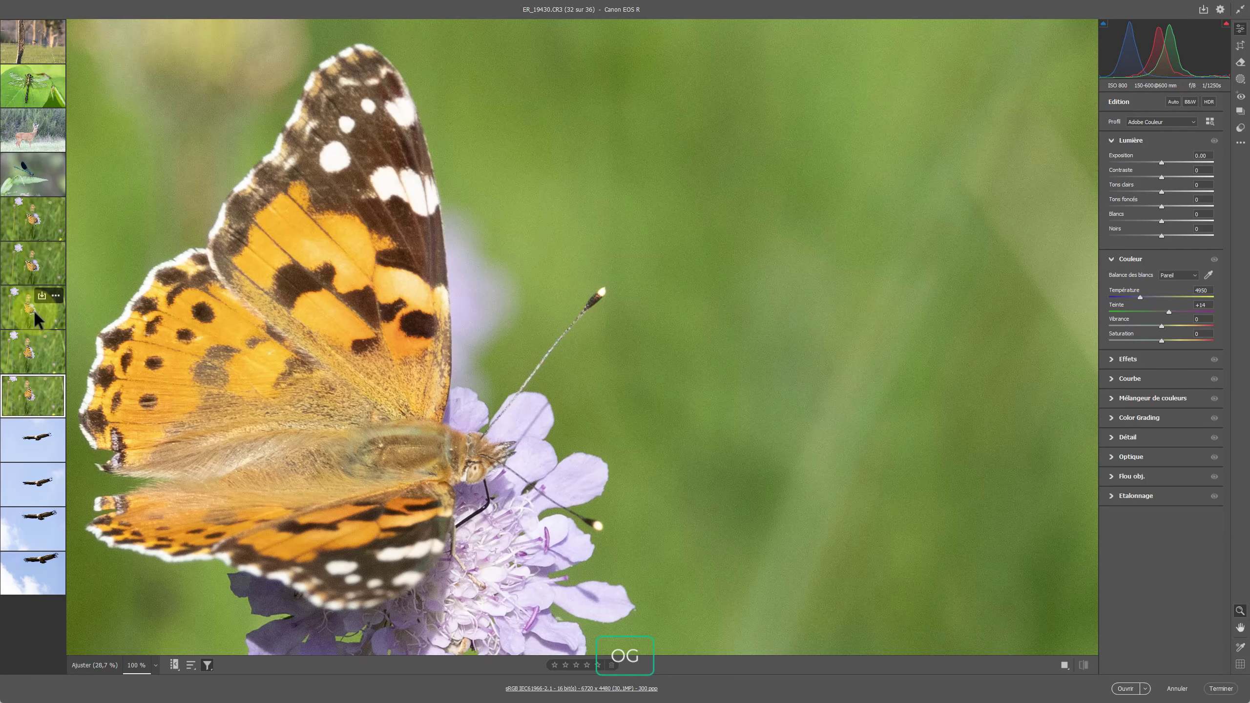
key(Right)
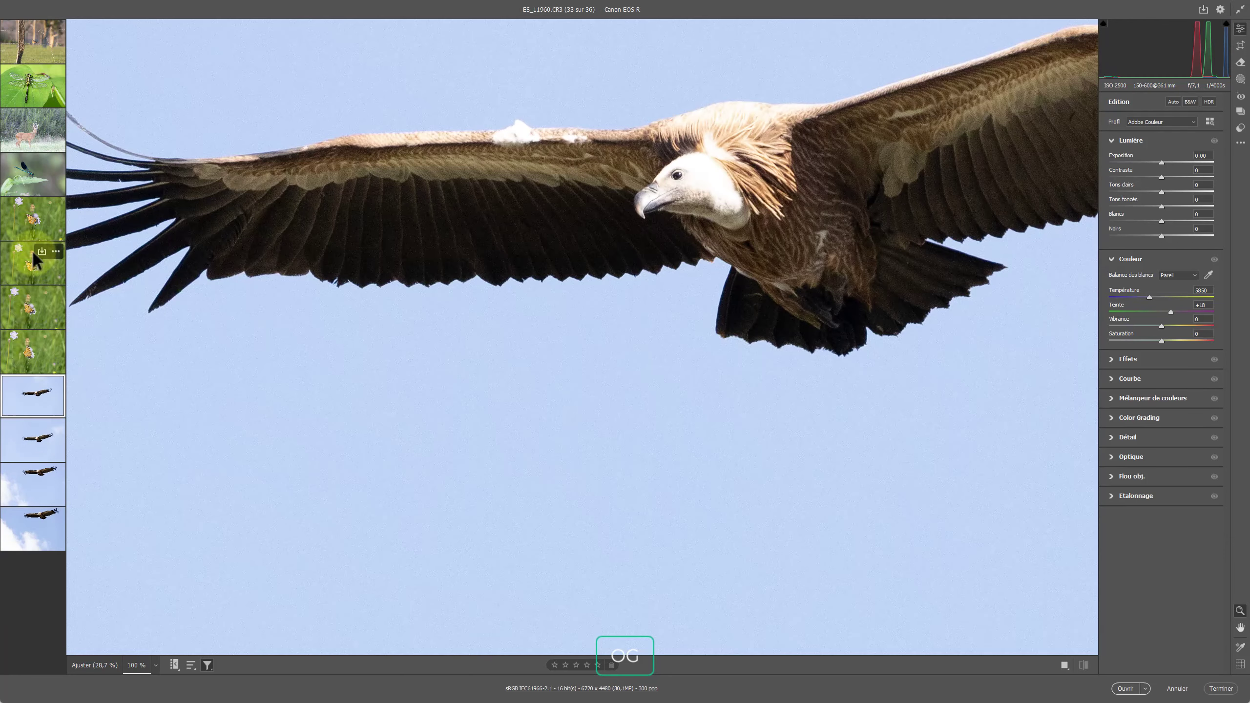
Compare butterfly photos ER_19426.CR3 and ER_19427.CR3 for sharpness and mark ER_19426.CR3 for deletion.
click(32, 225)
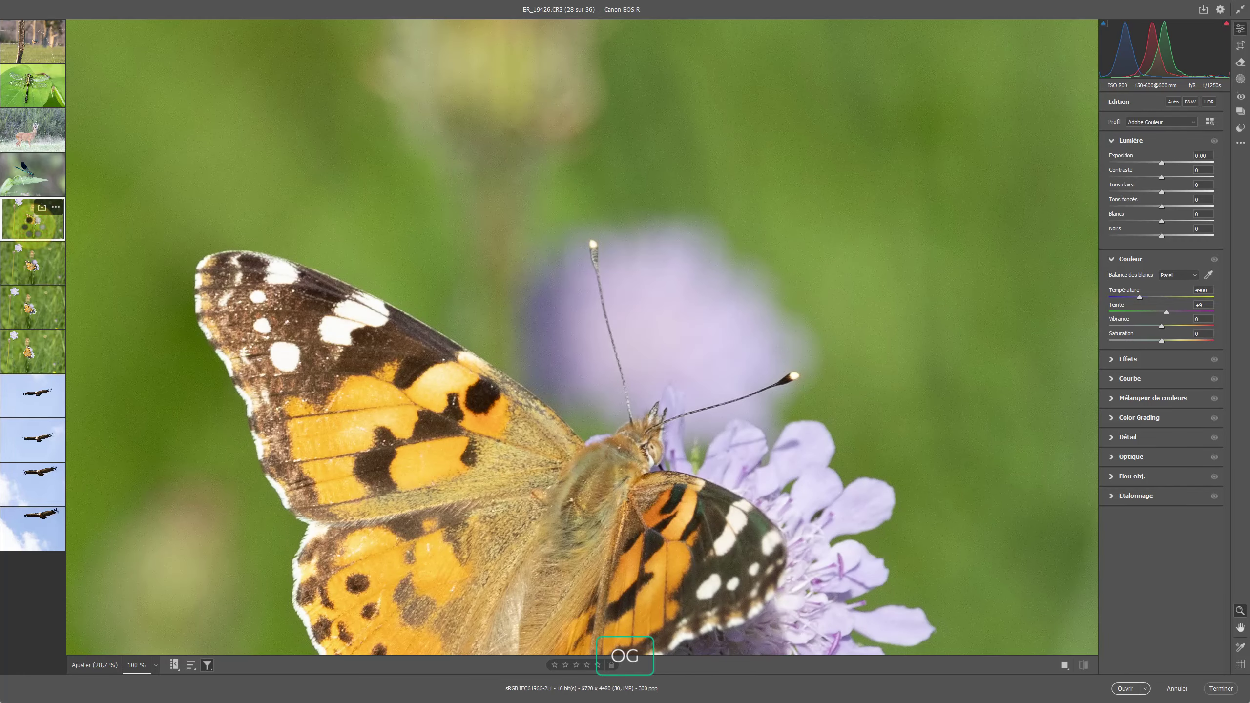
key(Right)
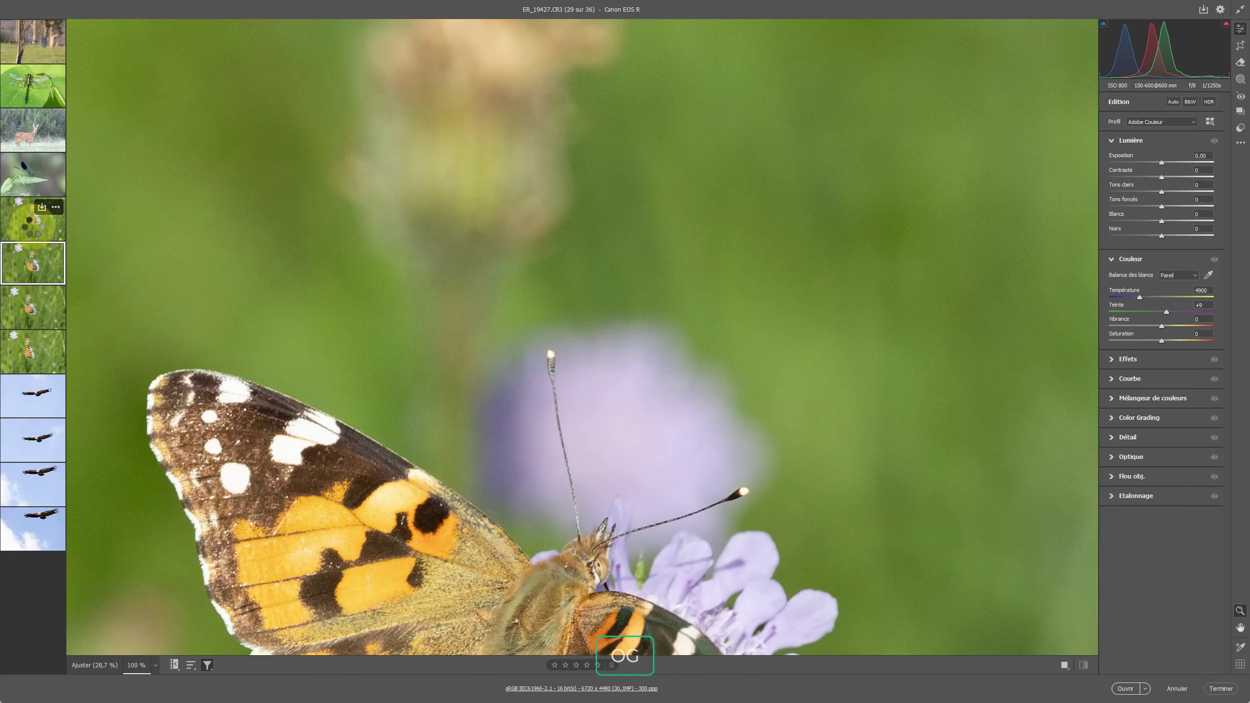
key(Left)
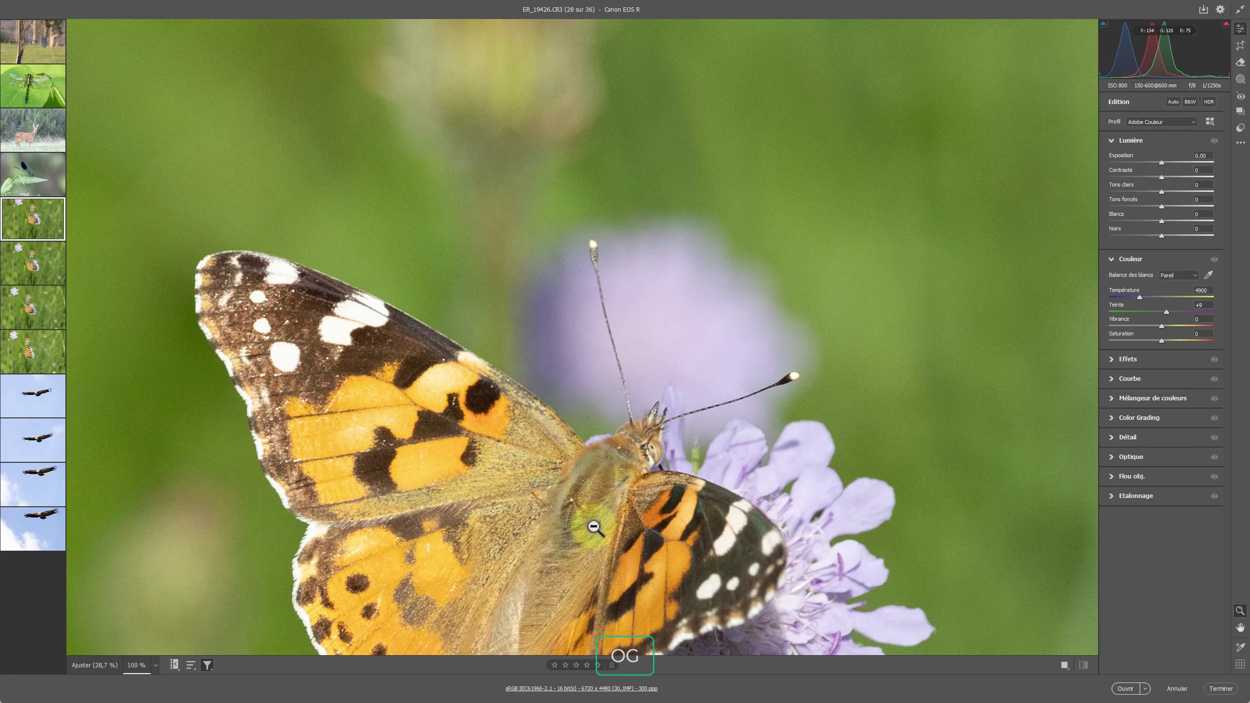
click(22, 263)
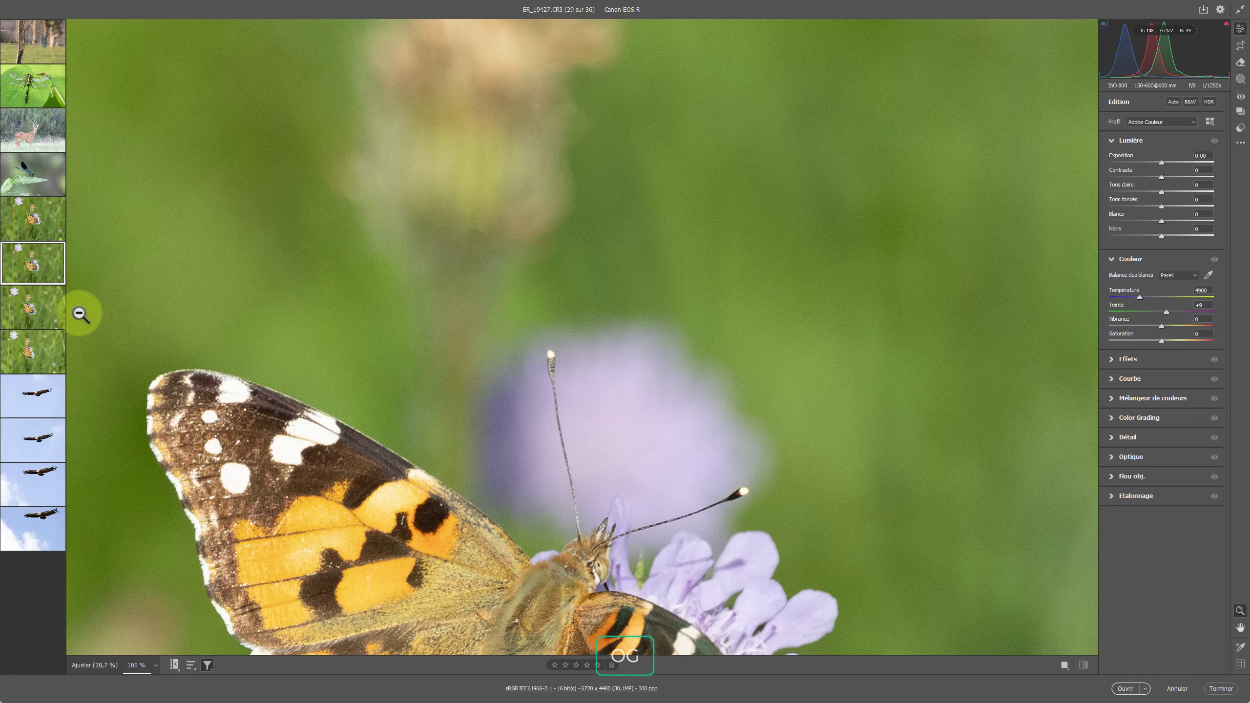
click(27, 241)
key(Delete)
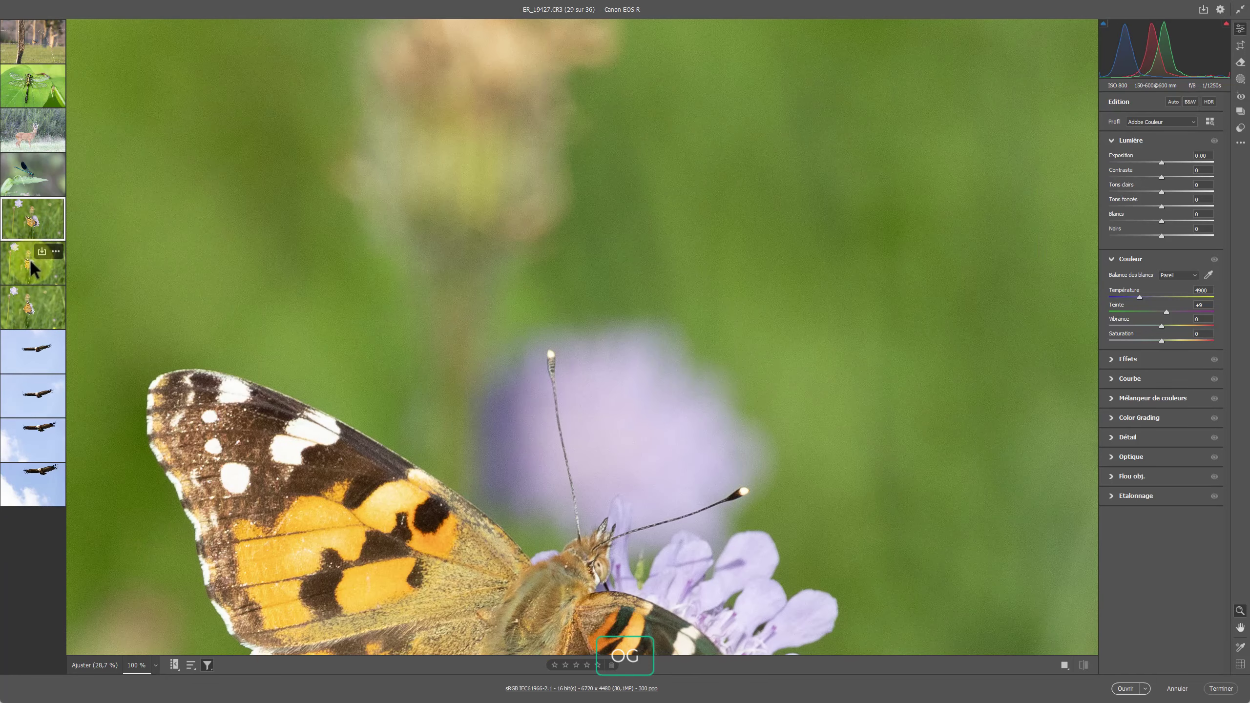
Compare the last three butterfly photos and mark ER_19427.CR3 and ER_19429.CR3 for deletion, keeping ER_19428.CR3.
key(Down)
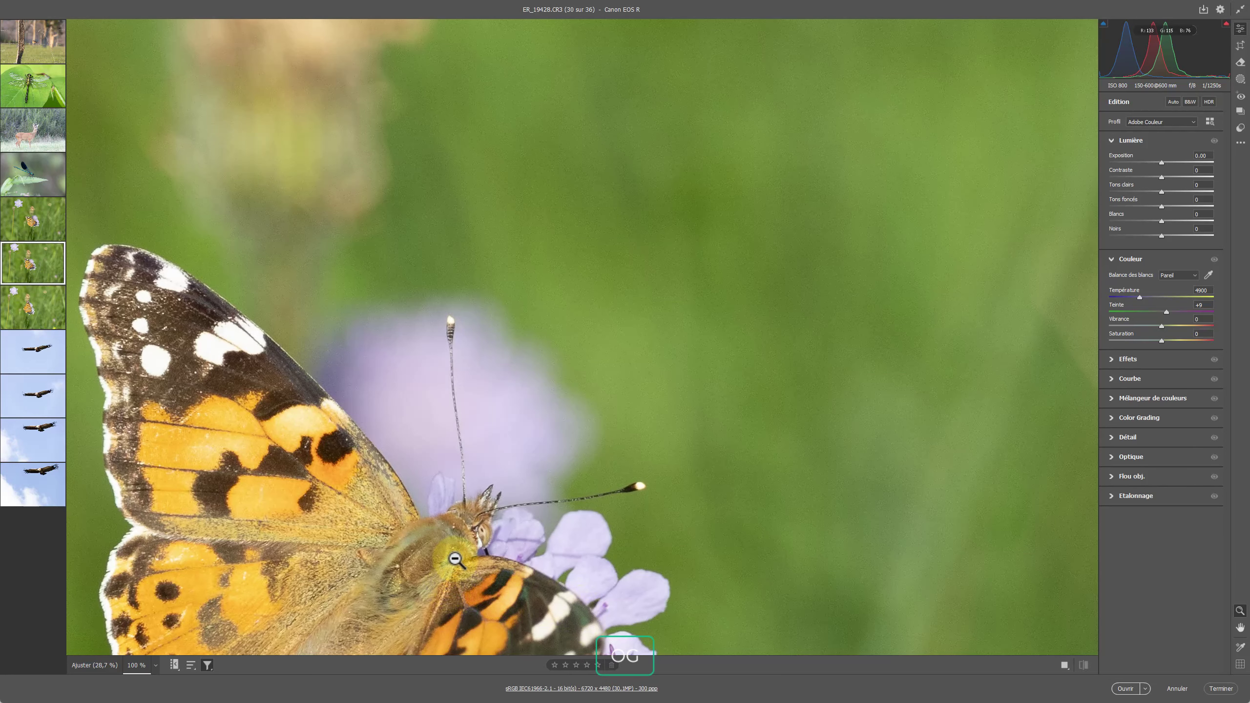
key(Up)
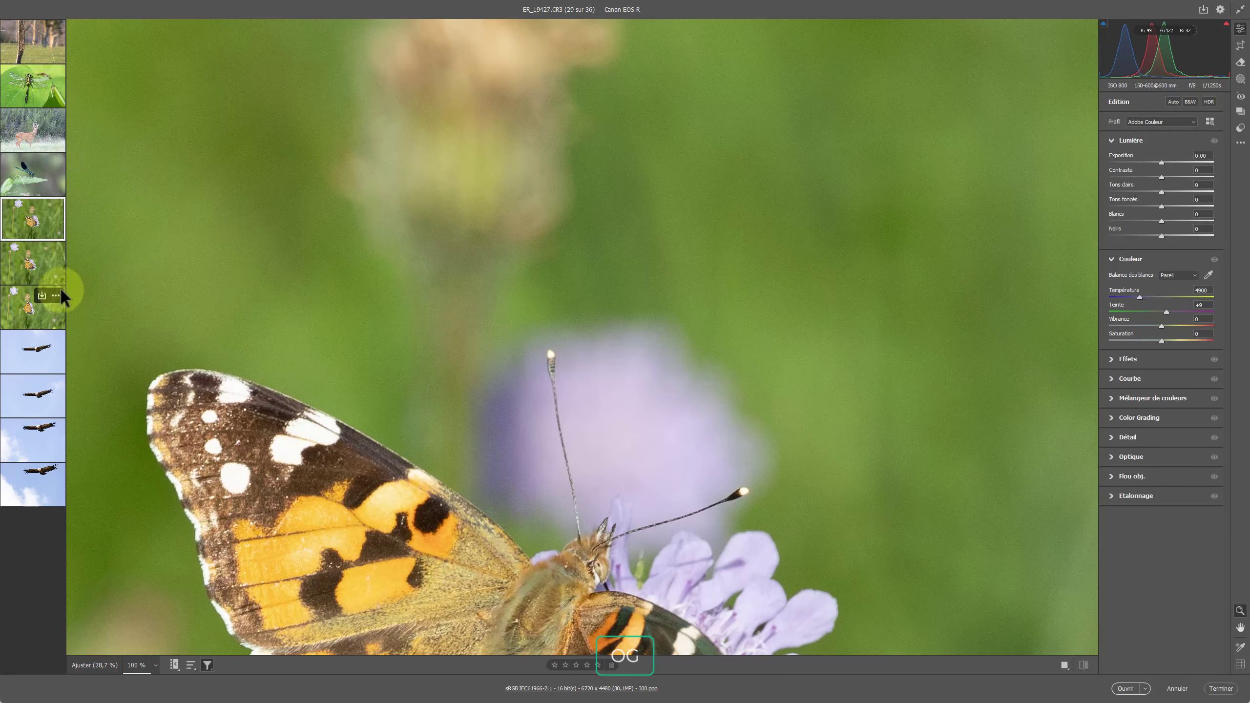
click(24, 228)
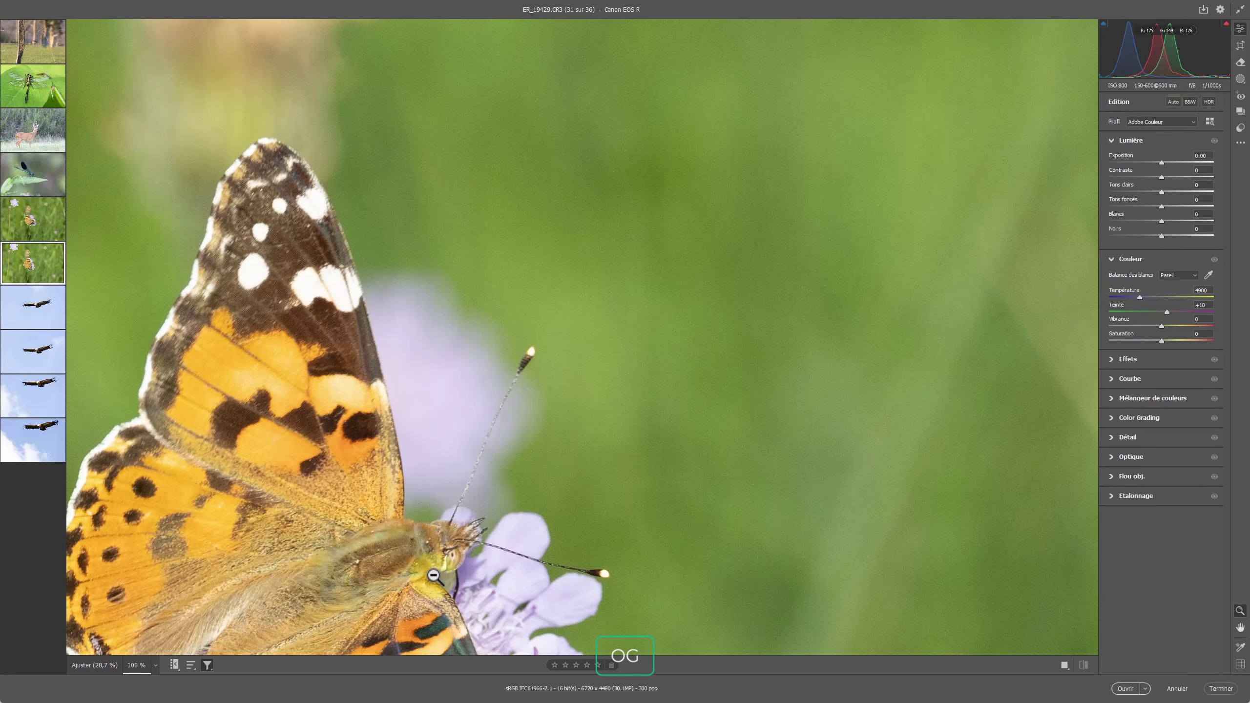
click(25, 277)
click(25, 278)
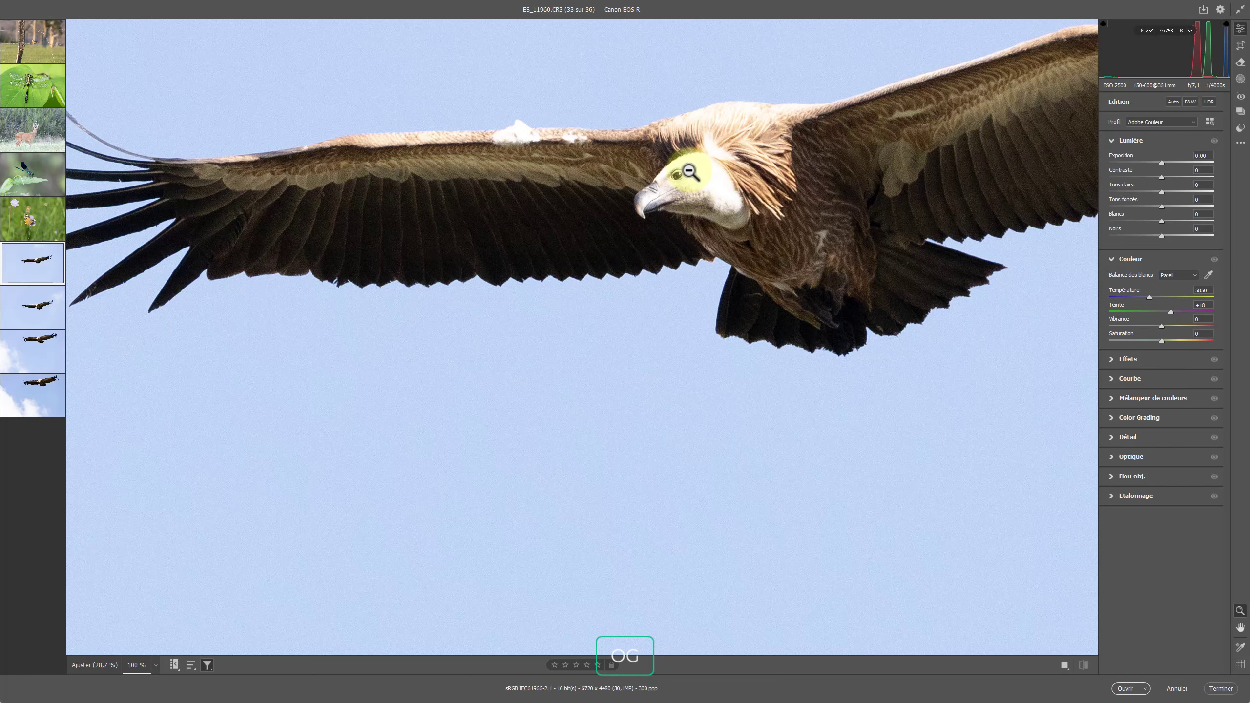
Examine the four vulture photos at 100%, bringing the bird's head into view in ES_11964.CR3 and ES_11965.CR3.
key(Right)
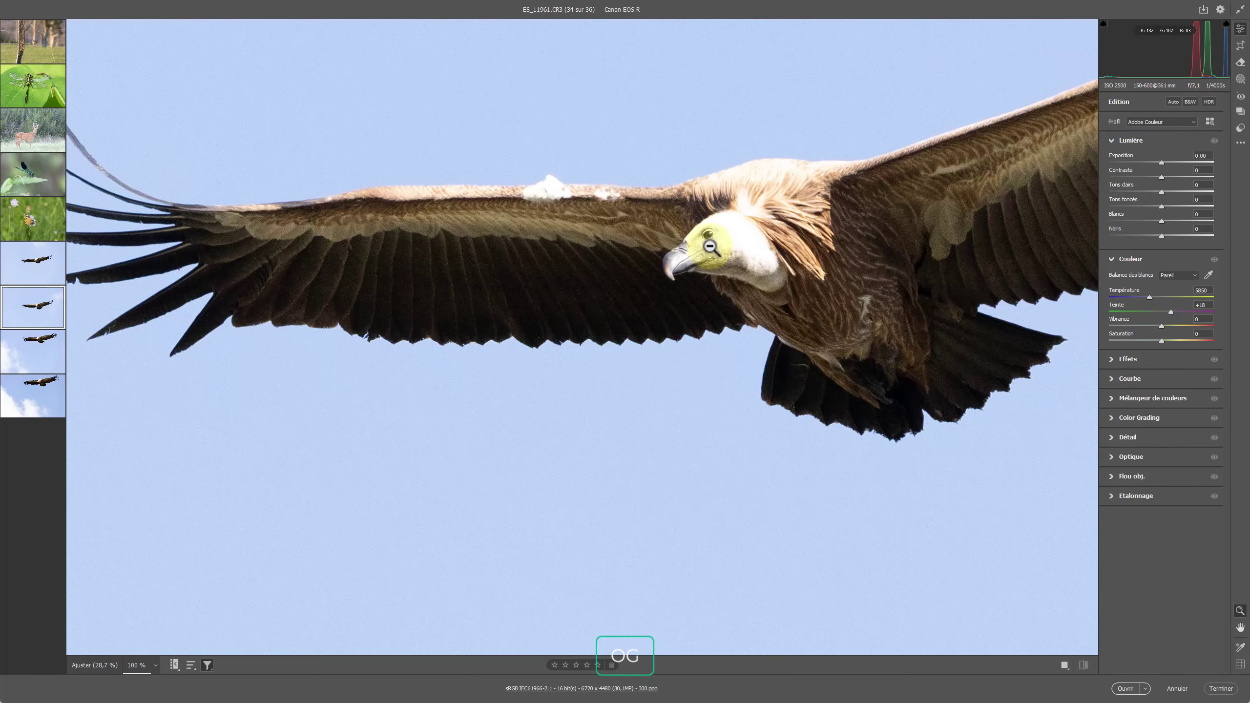
key(Right)
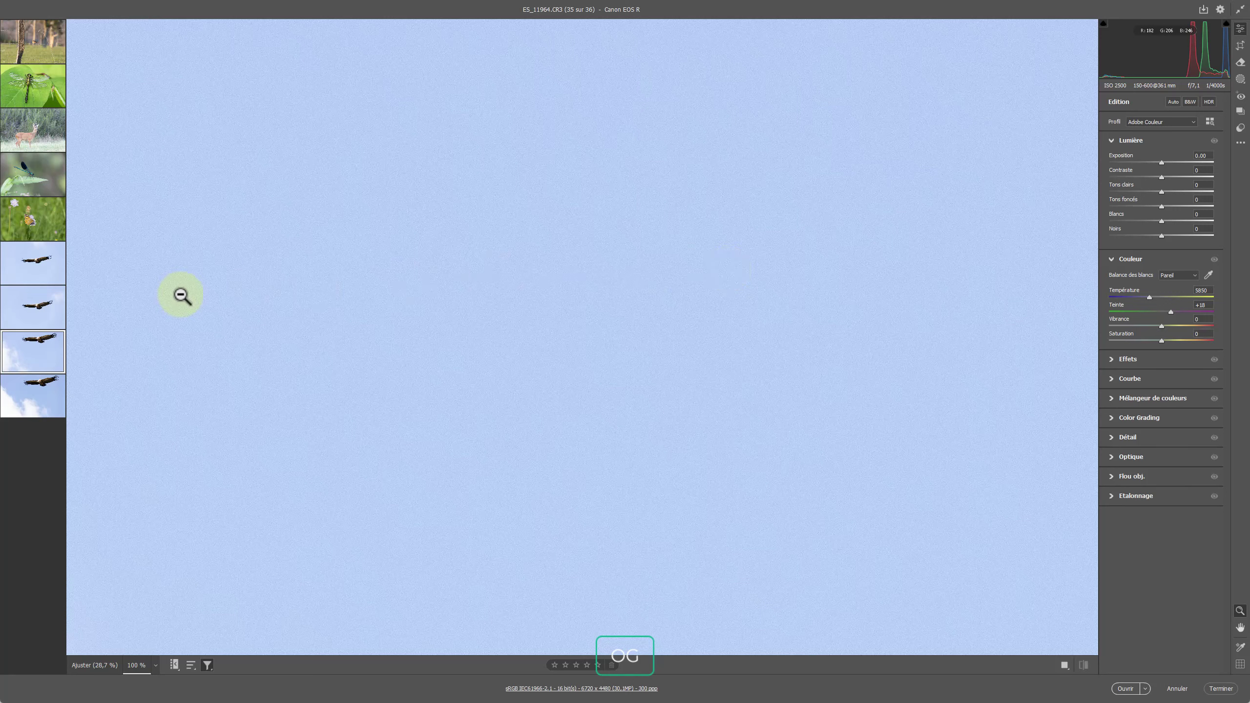
drag(924, 176, 732, 695)
drag(711, 181, 706, 288)
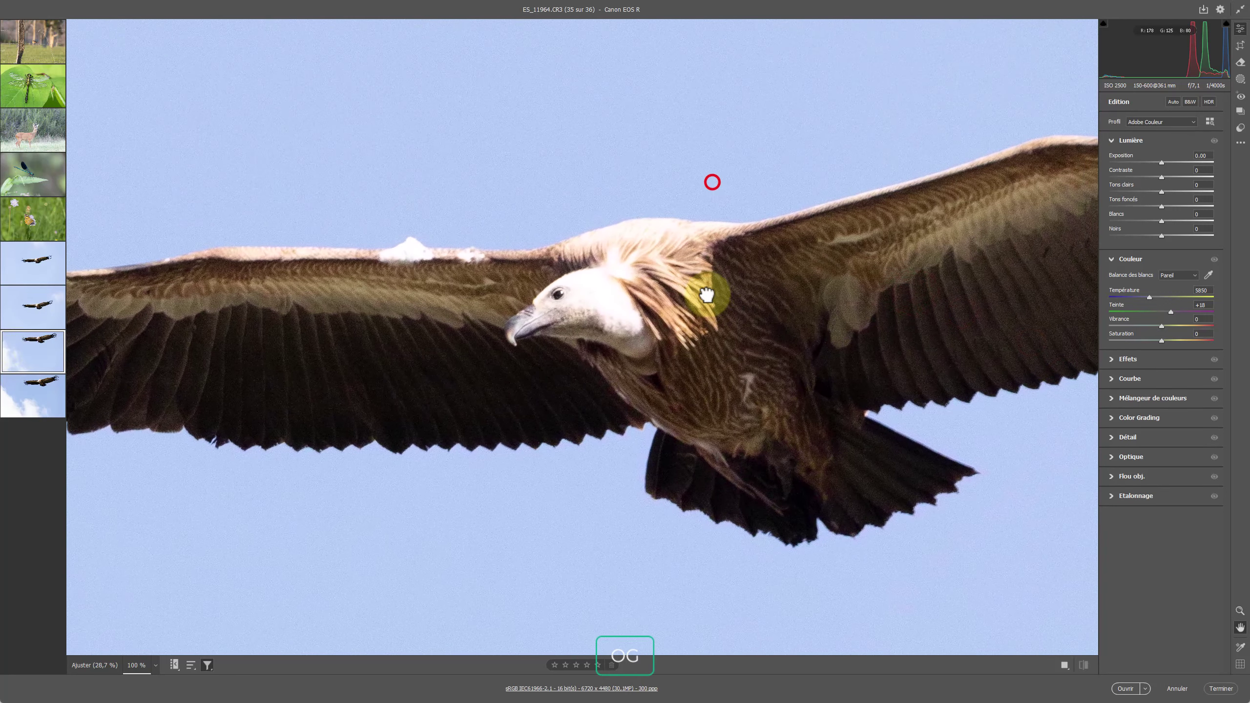
click(39, 392)
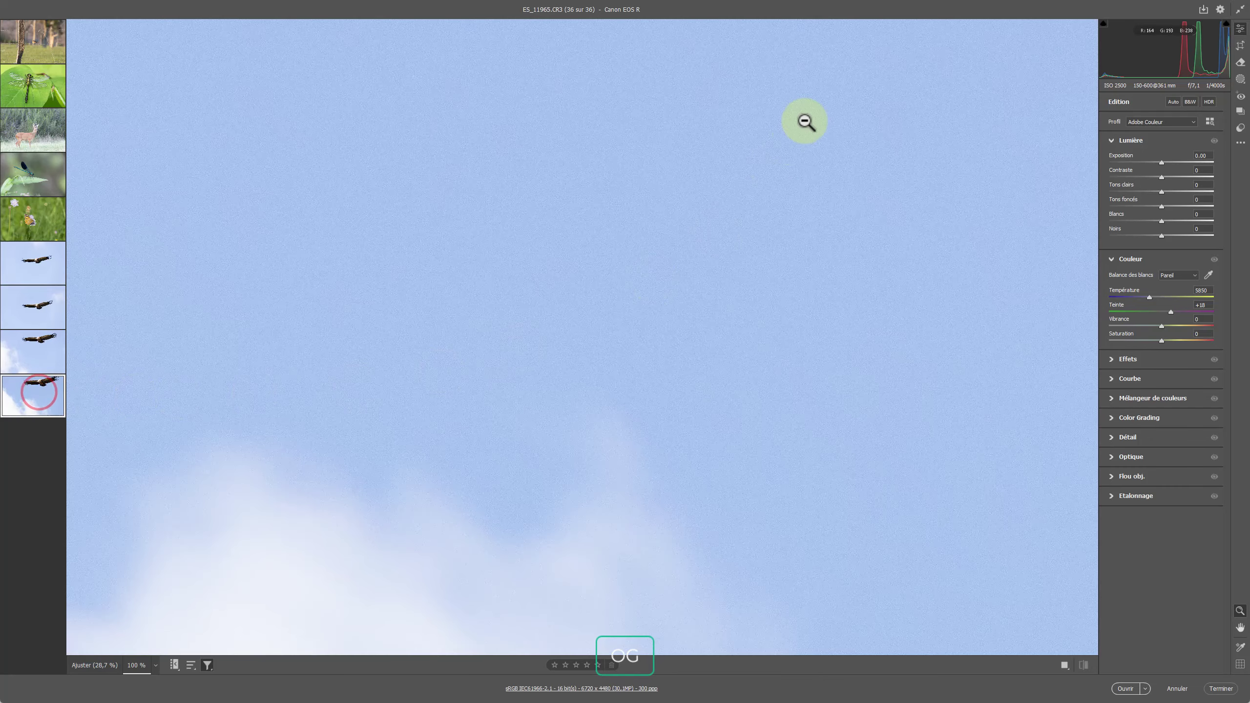
drag(733, 70, 614, 427)
drag(707, 98, 672, 366)
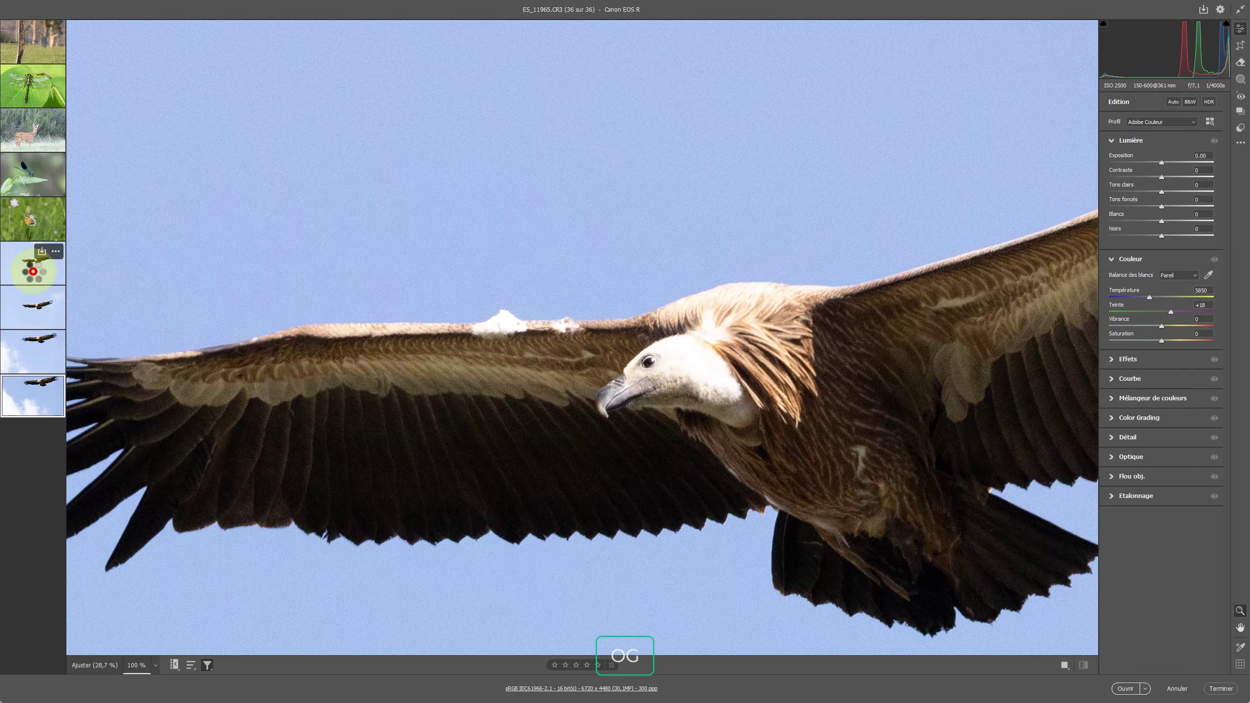
Compare the vulture photos once more and mark the first three for deletion, keeping only ES_11965.CR3.
click(33, 271)
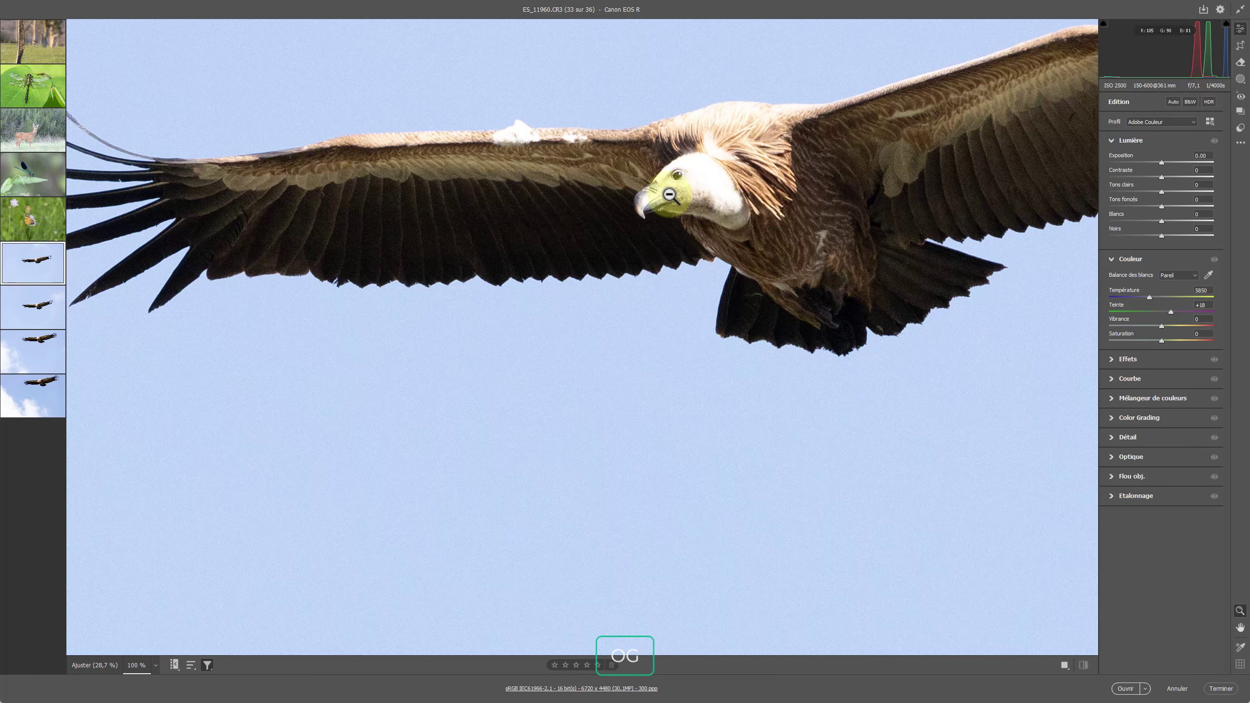
key(Right)
key(Right)
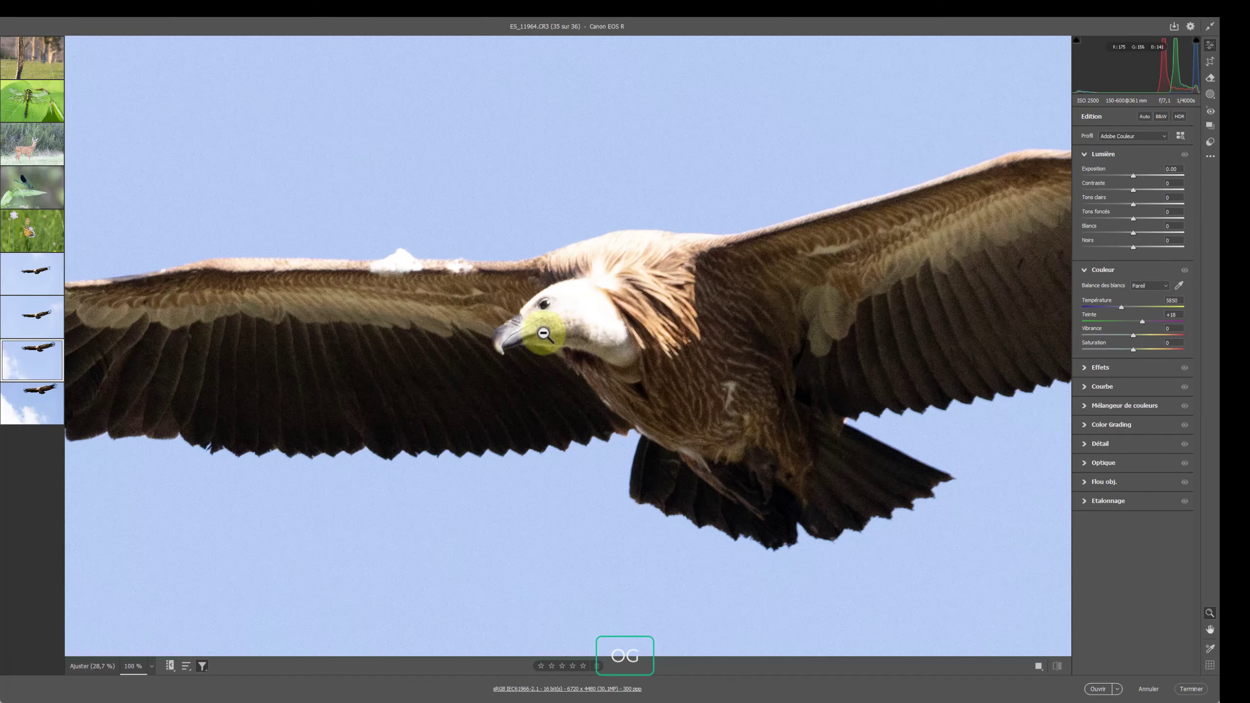
key(Right)
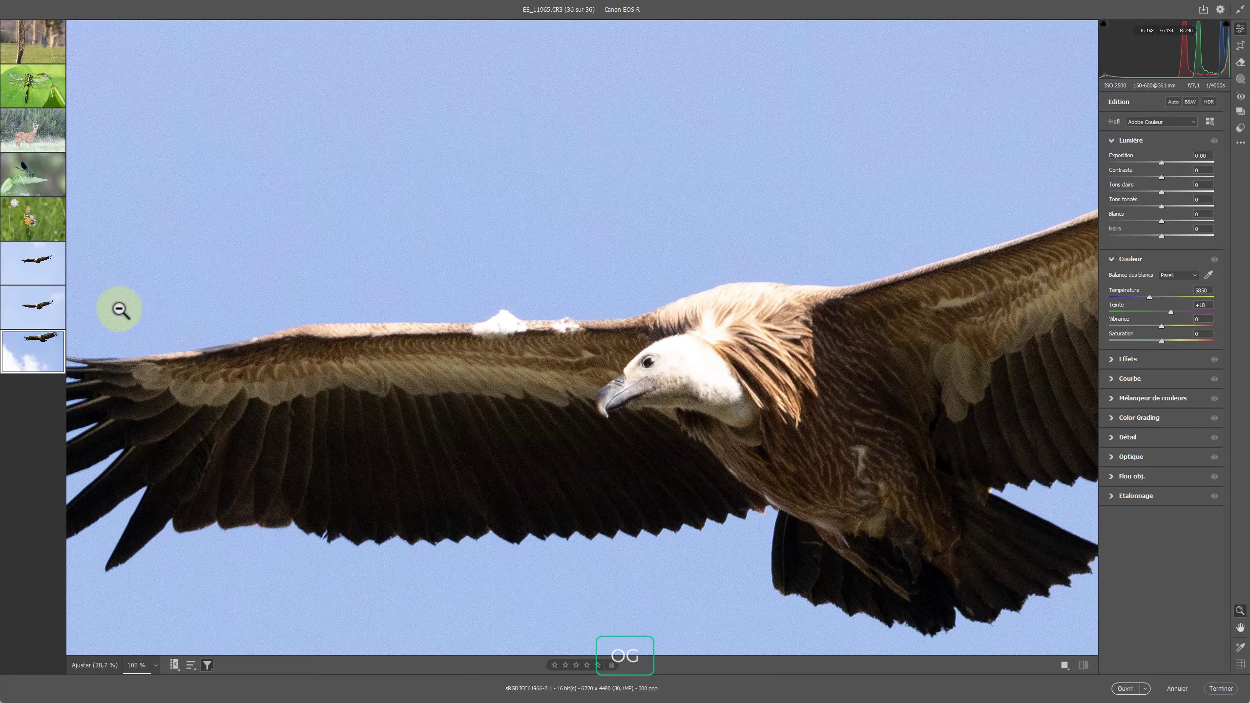
click(42, 271)
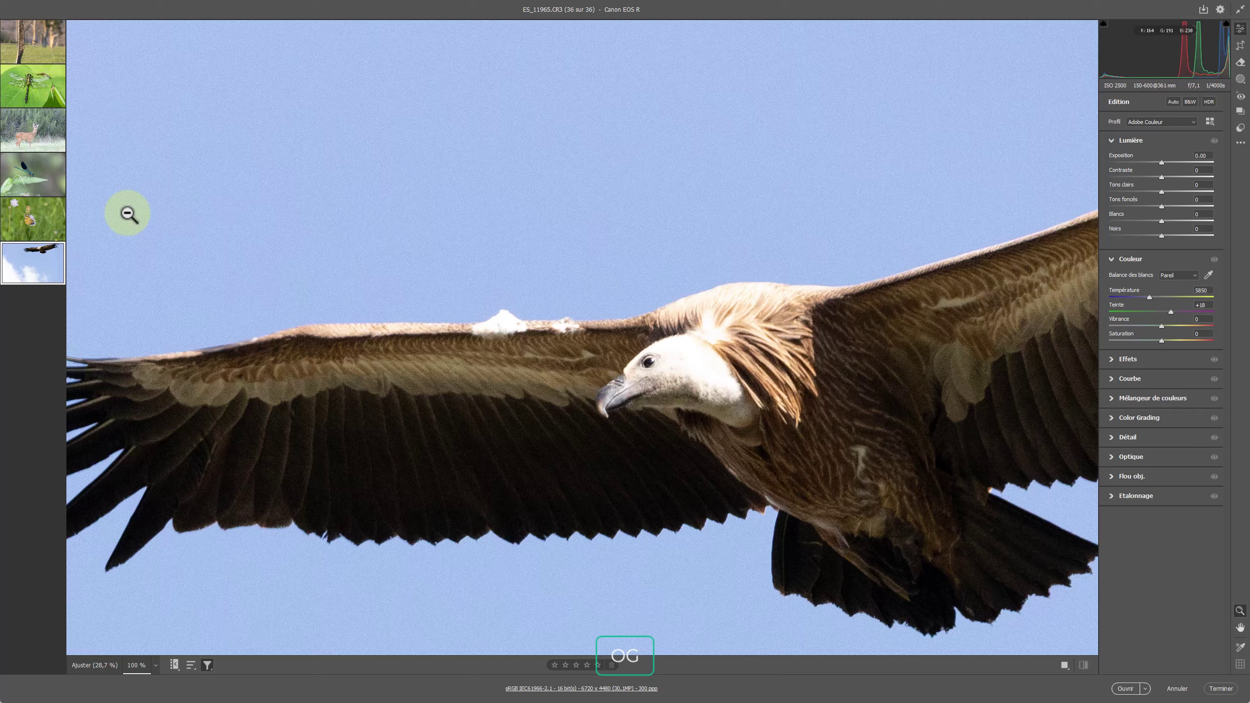
Clear the filmstrip filter to review all photos, and filter again to those not marked for deletion.
click(206, 666)
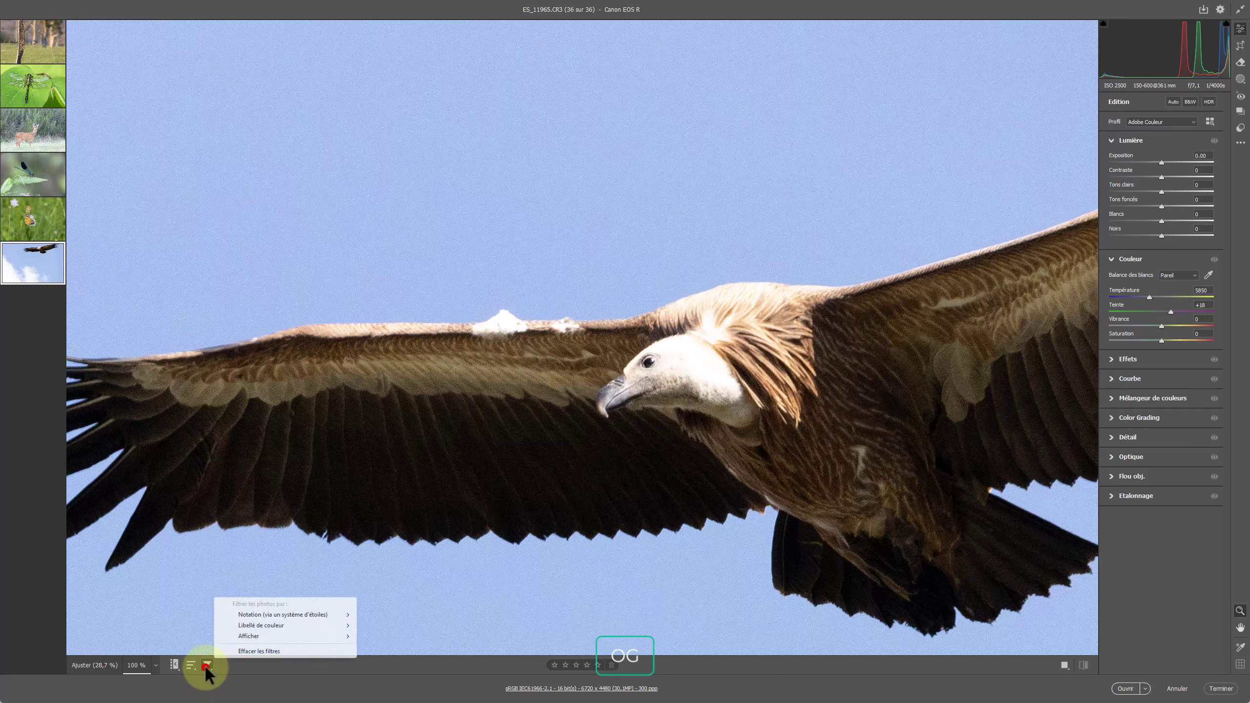
click(246, 654)
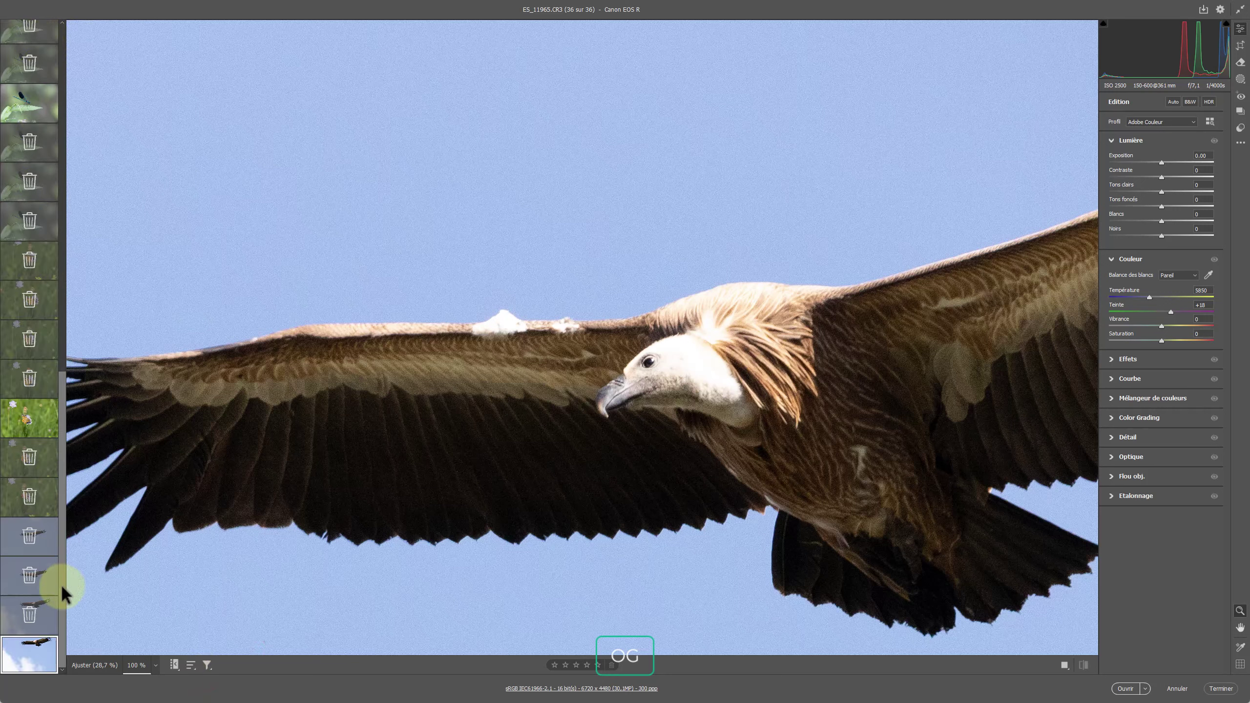
click(207, 666)
mouse_move(247, 637)
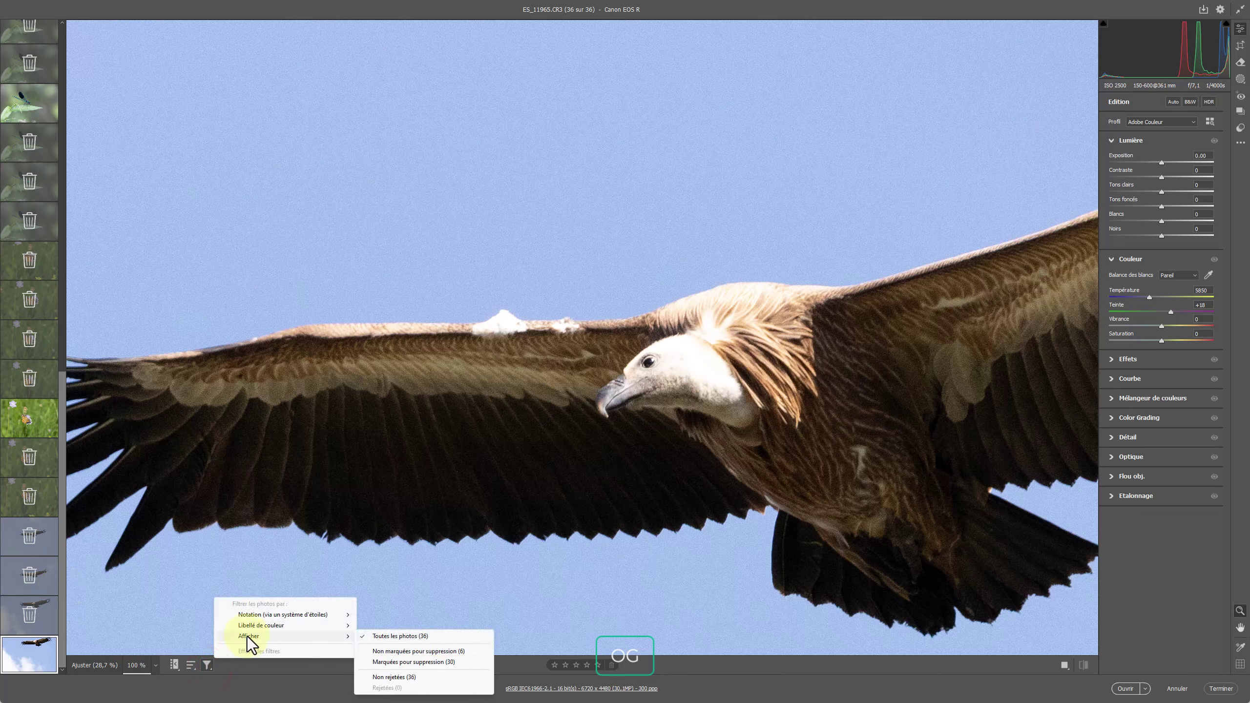
click(390, 651)
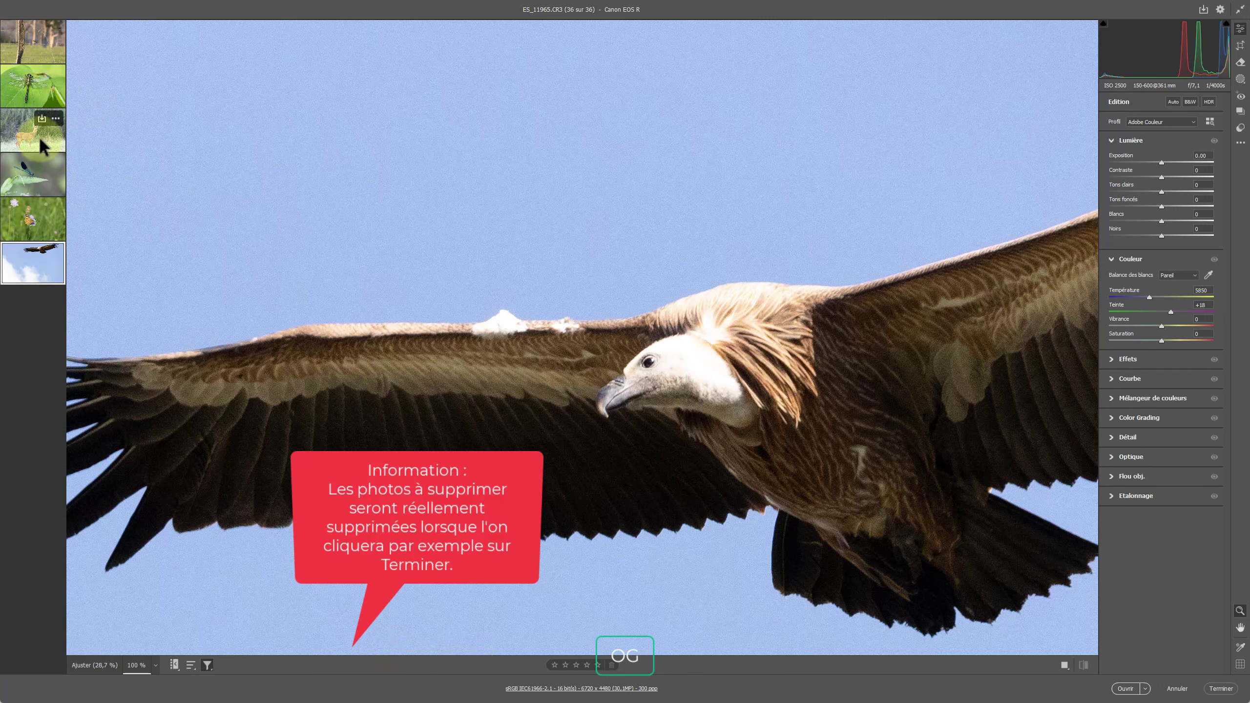
Select only the photo of the bird on barbed wire and crop it freehand around the bird to about 1212 x 823 px.
key(ctrl+a)
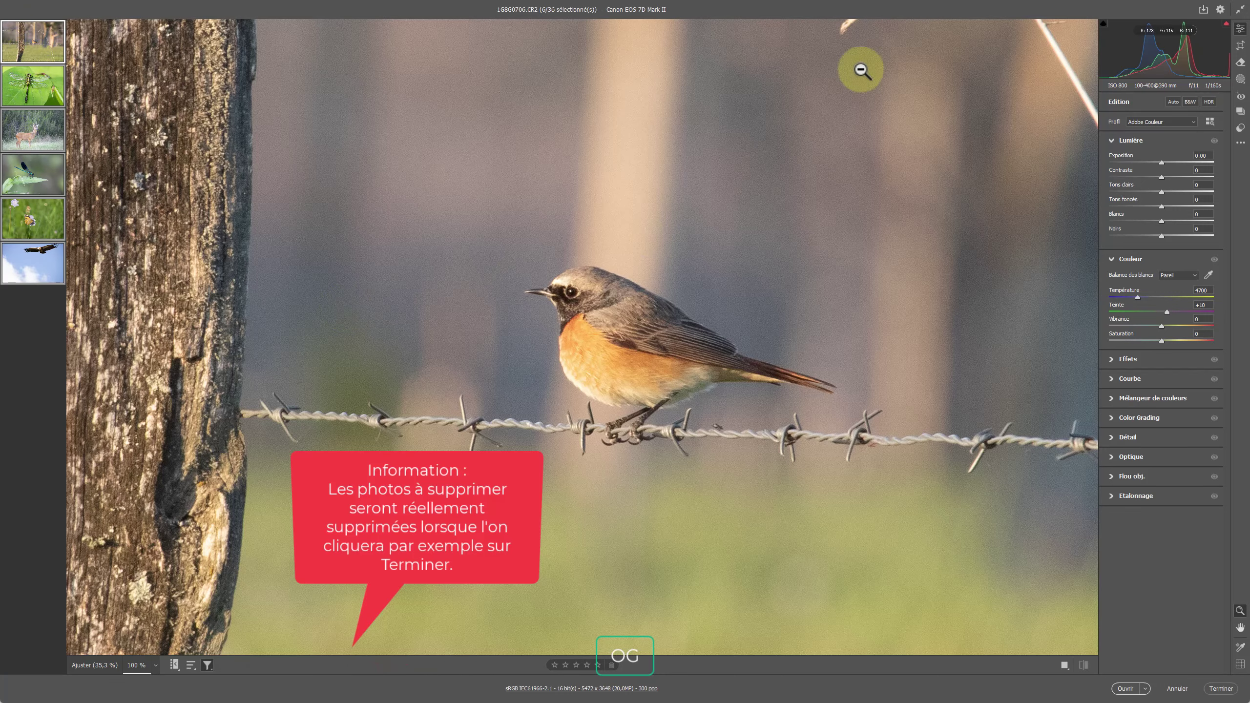
click(29, 44)
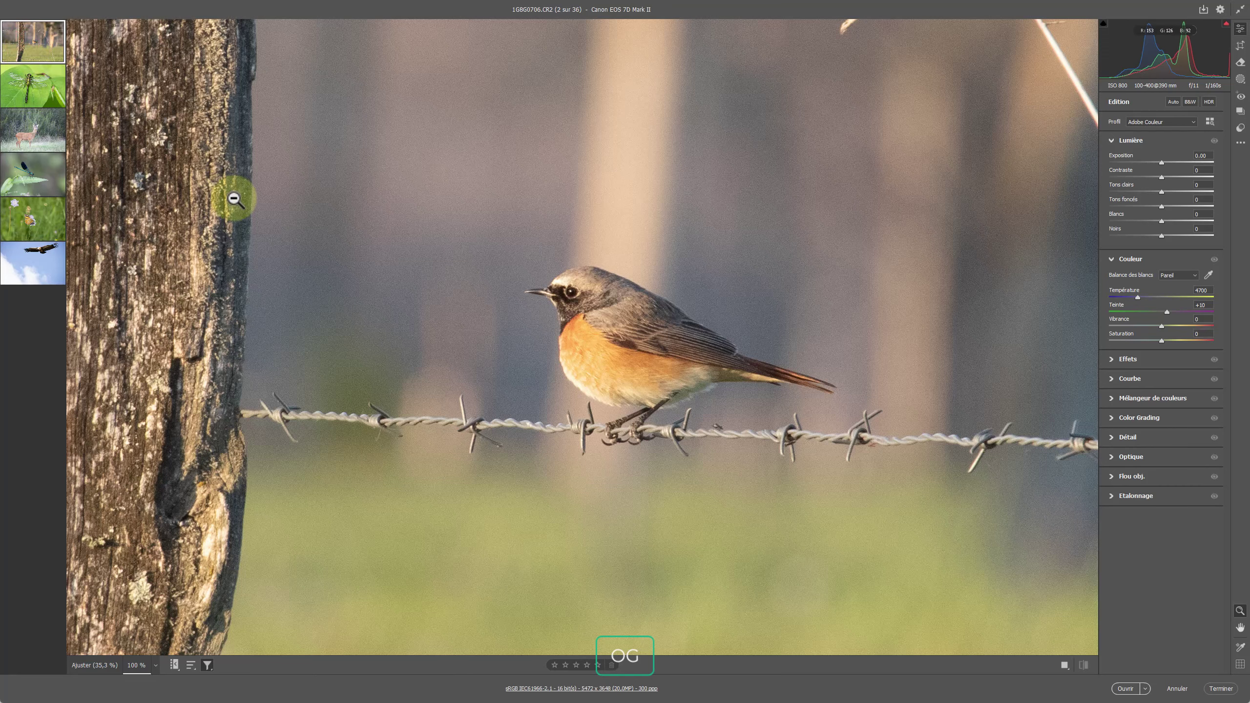
key(c)
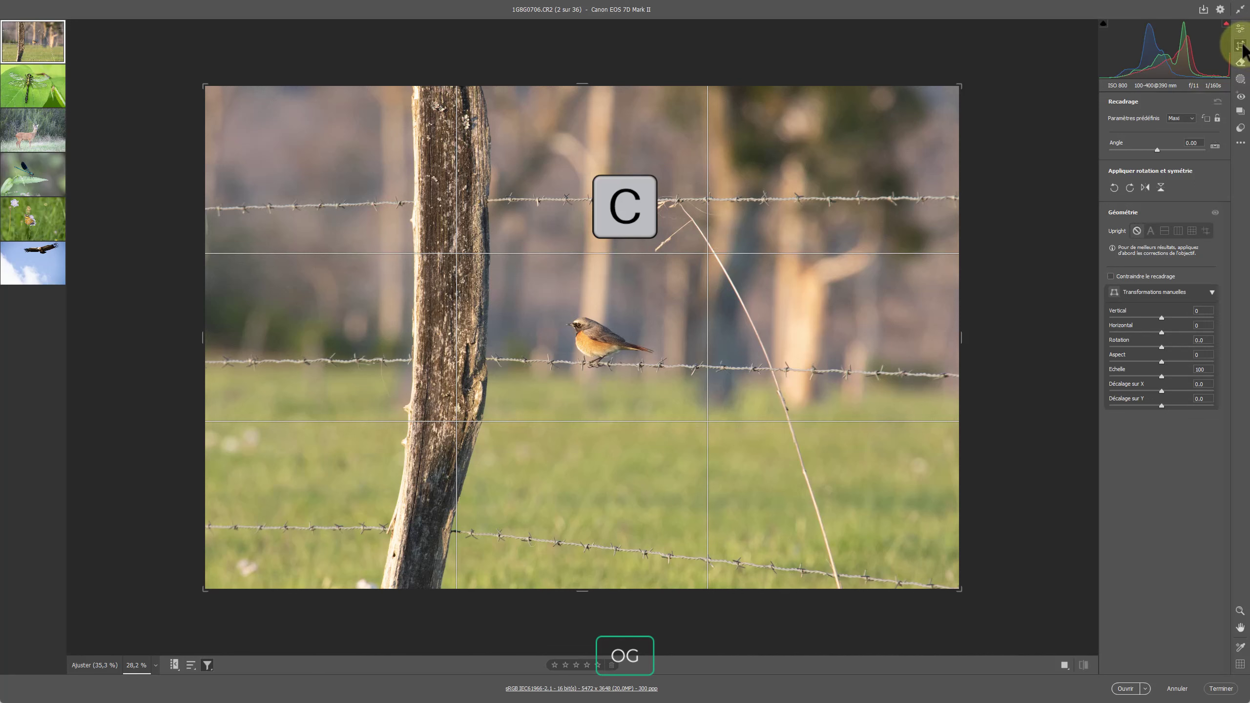
drag(686, 290, 520, 405)
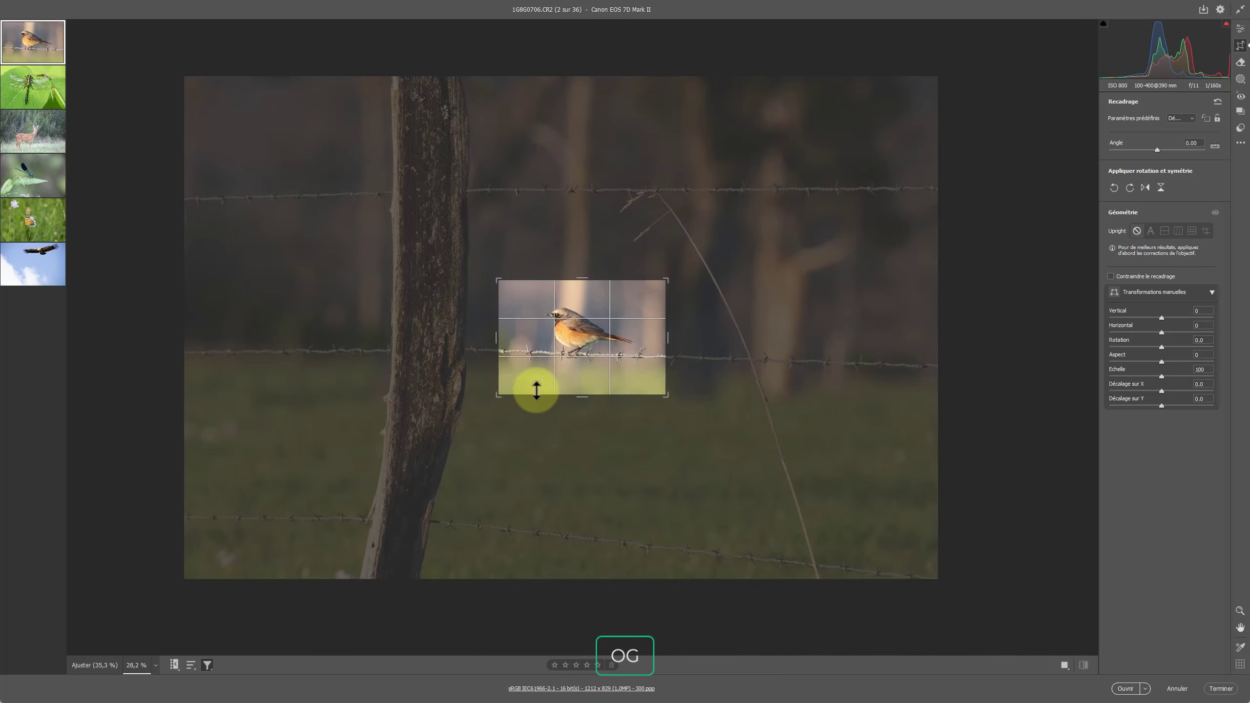
Constrain the bird photo's crop to the 2 x 3 / 4 x 6 preset ratio.
right_click(566, 339)
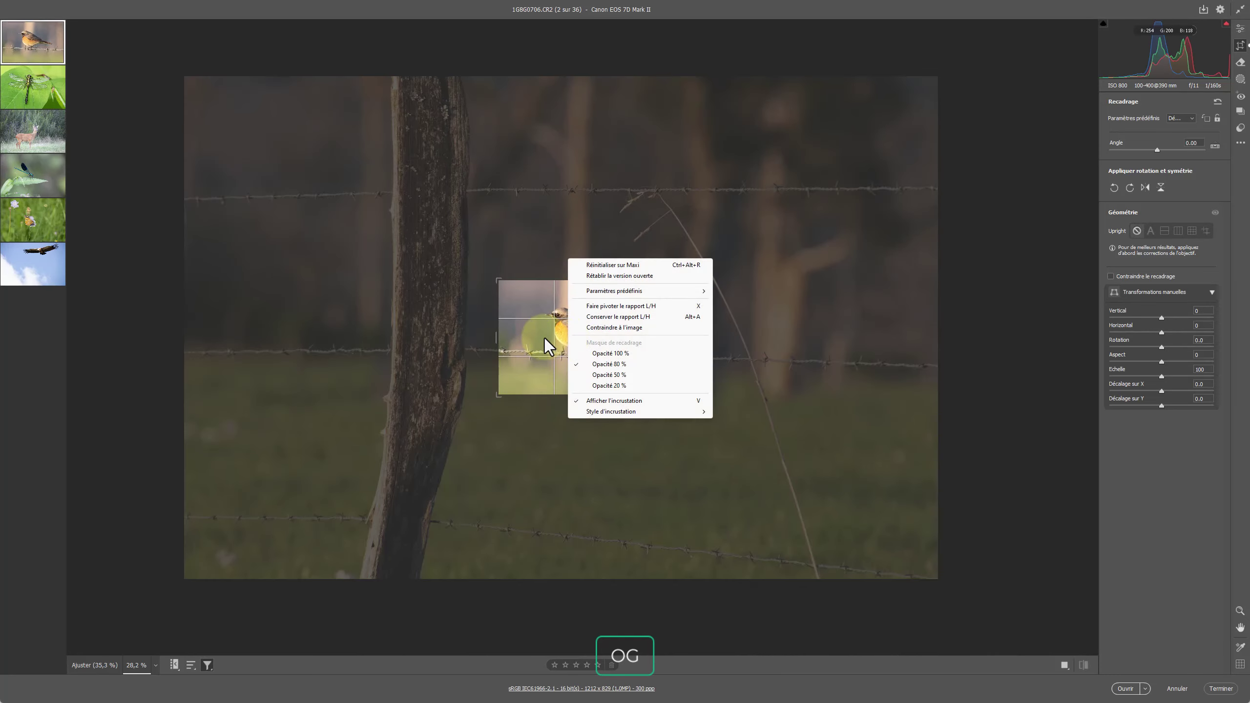
right_click(545, 339)
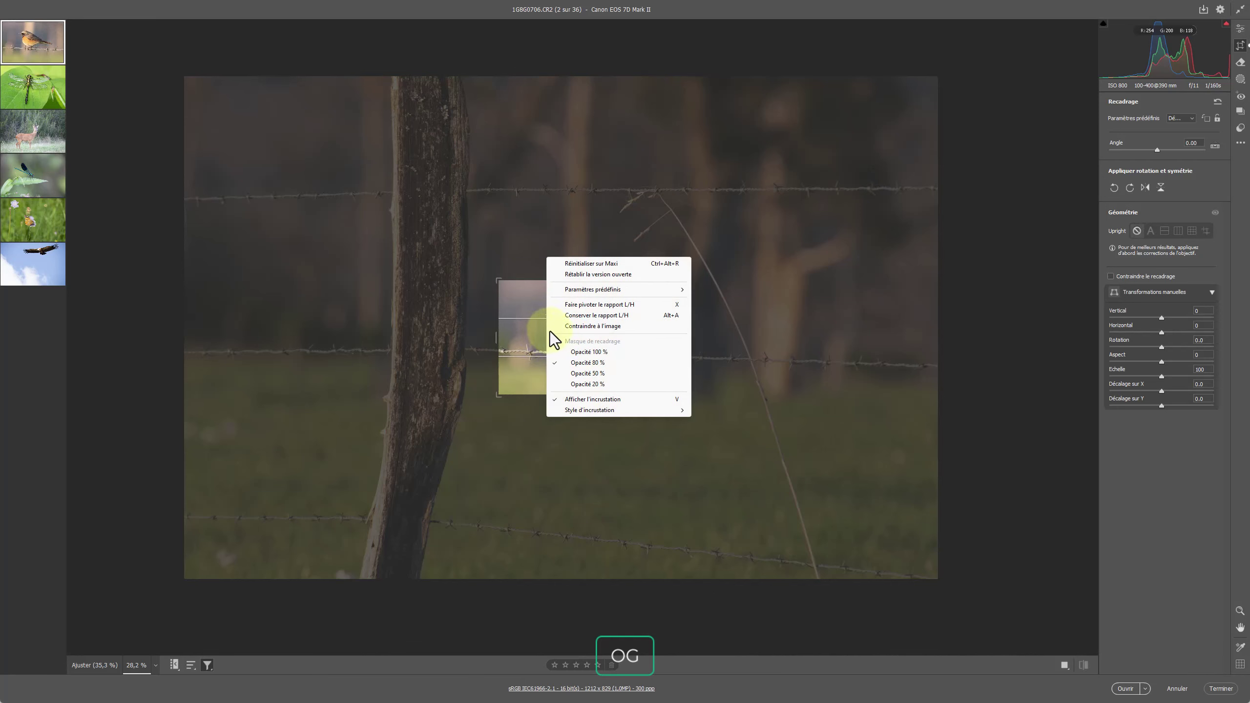
mouse_move(579, 292)
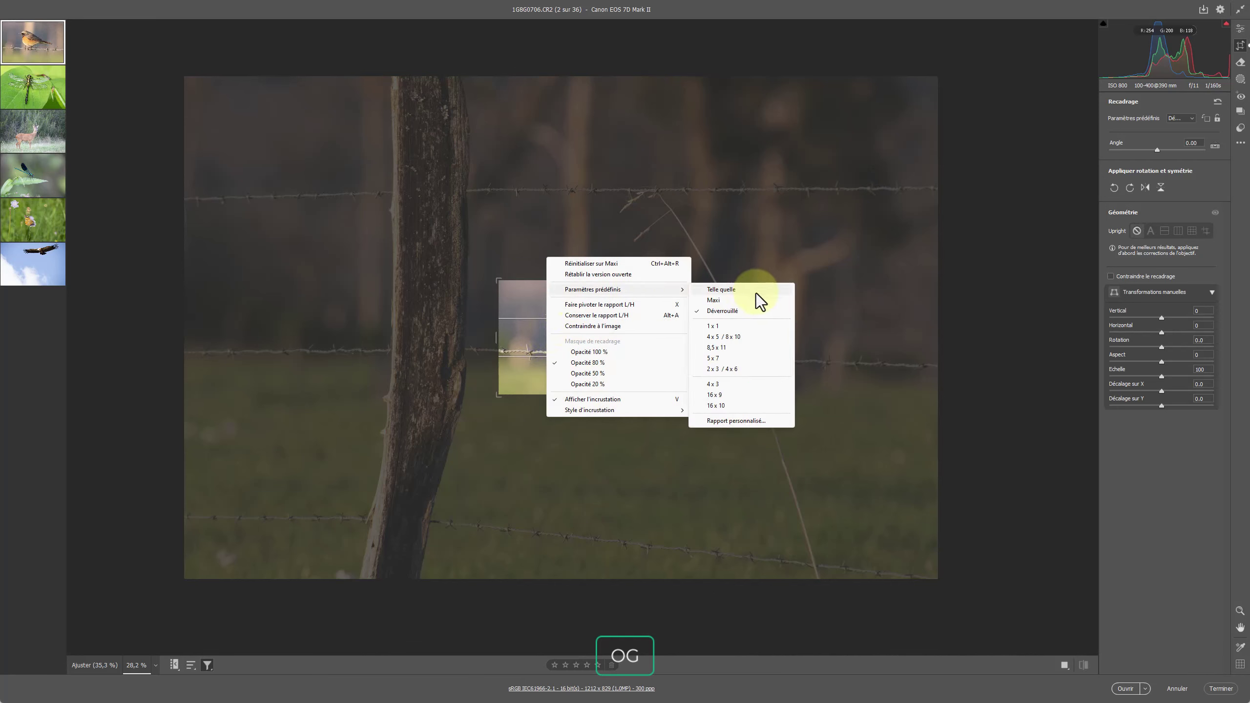
click(717, 368)
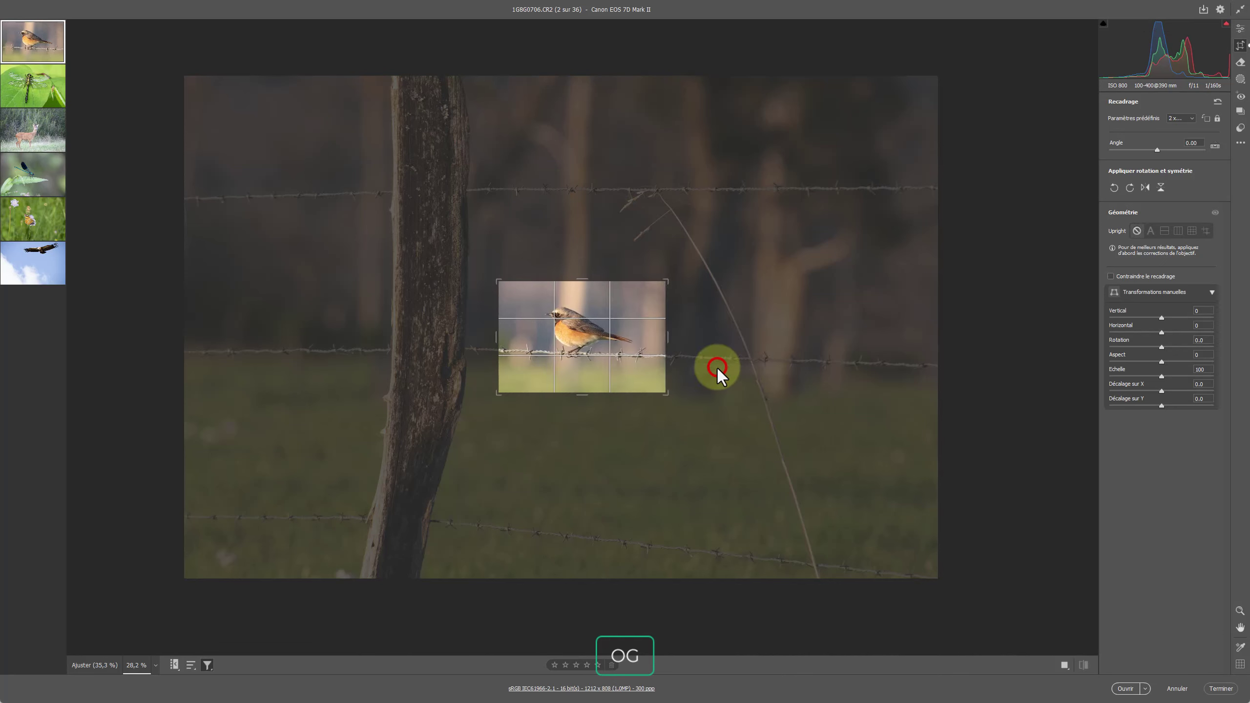
Enlarge the crop around the bird on barbed wire to about 1368 x 912 px, reposition the bird and apply the crop.
right_click(535, 362)
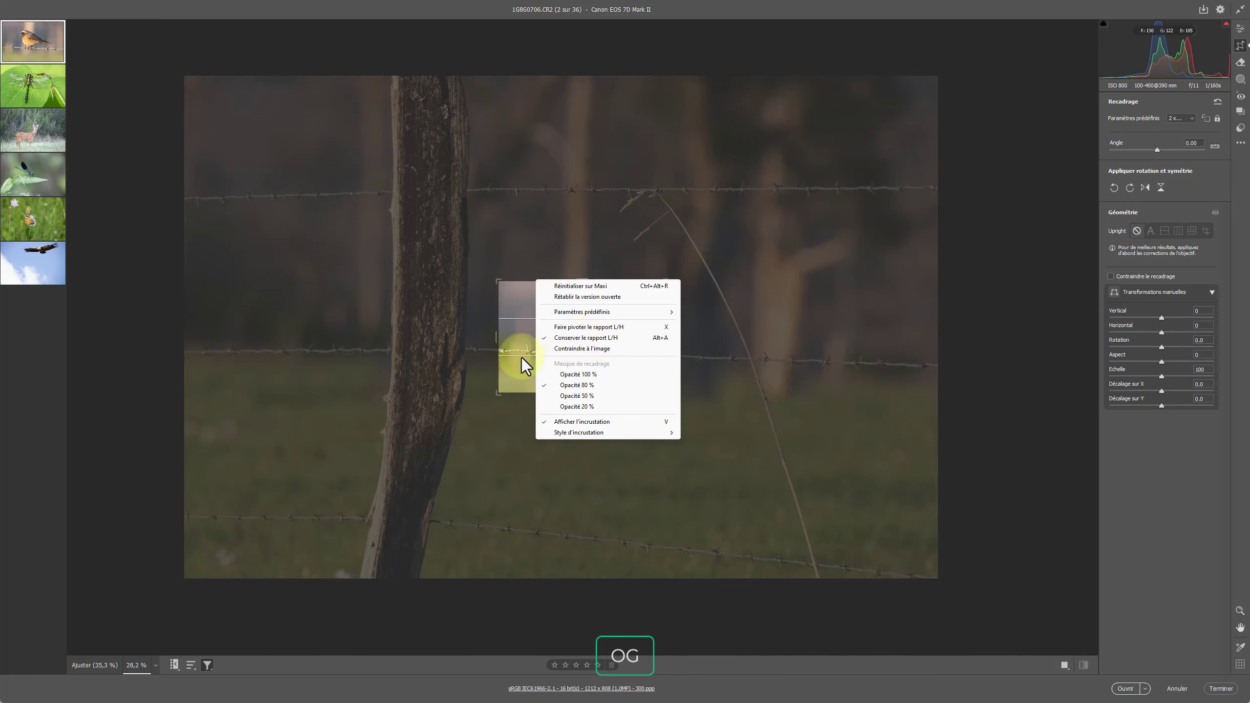
click(509, 377)
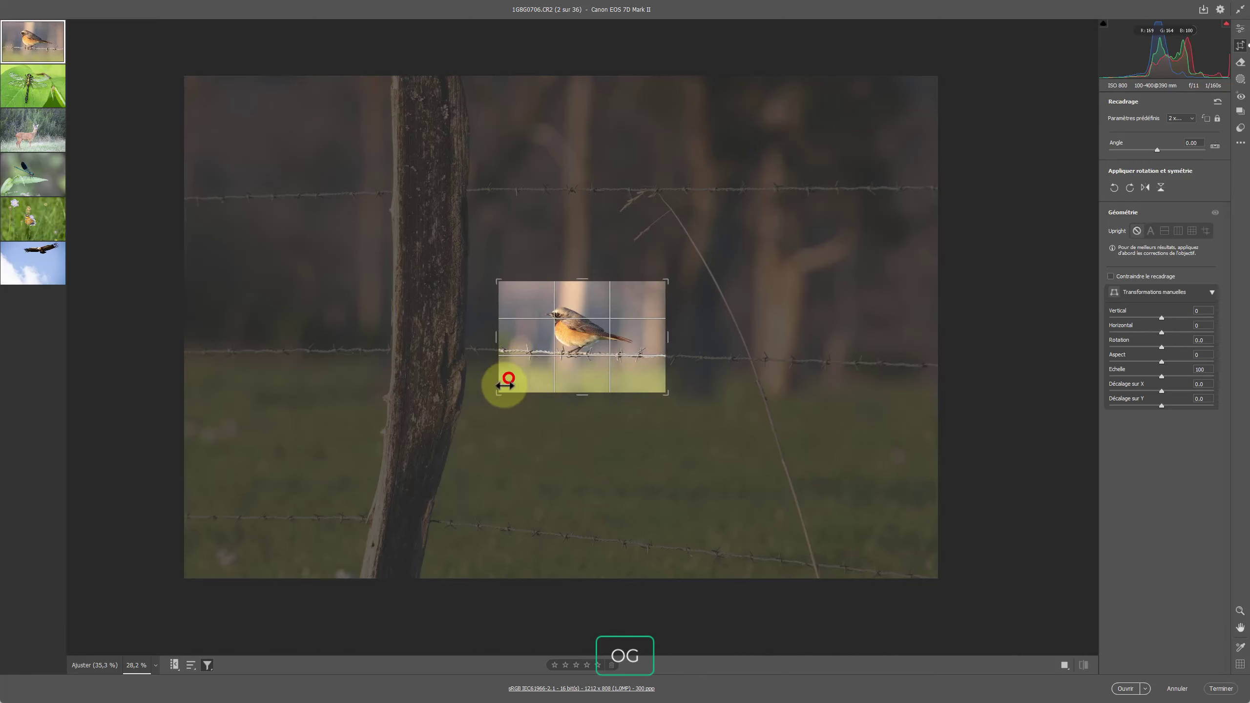
drag(494, 397, 490, 400)
drag(593, 348, 591, 359)
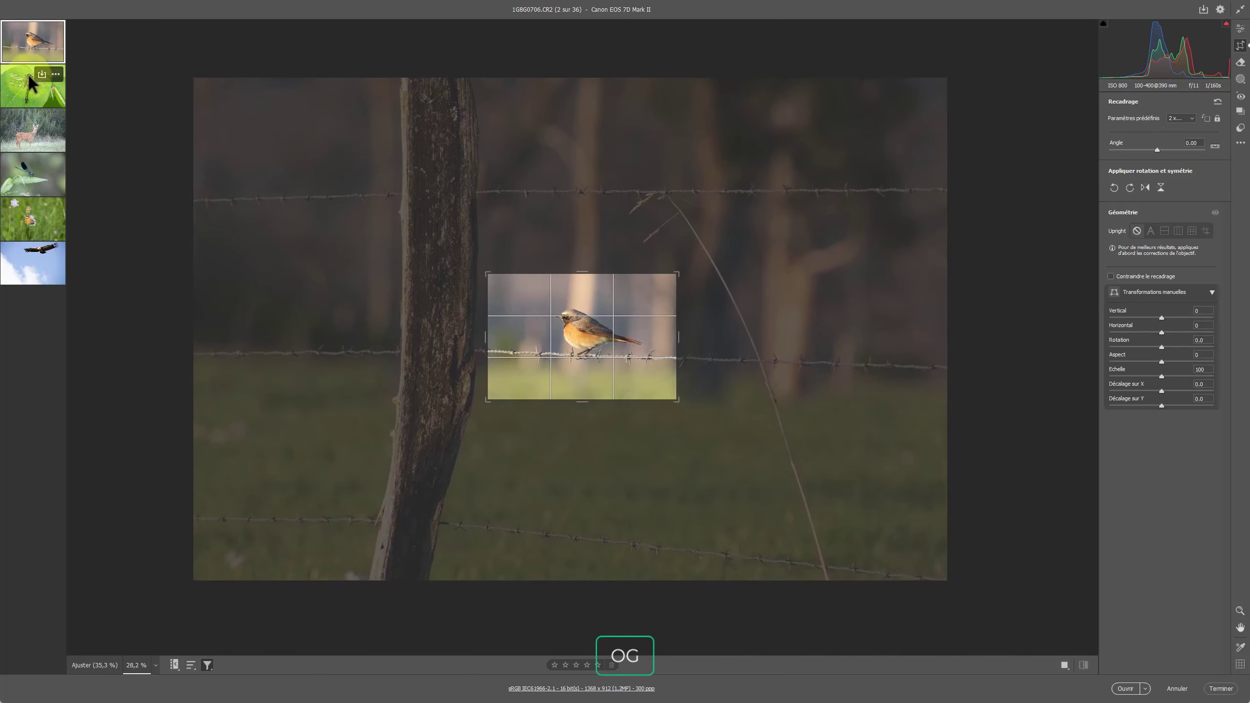
key(Return)
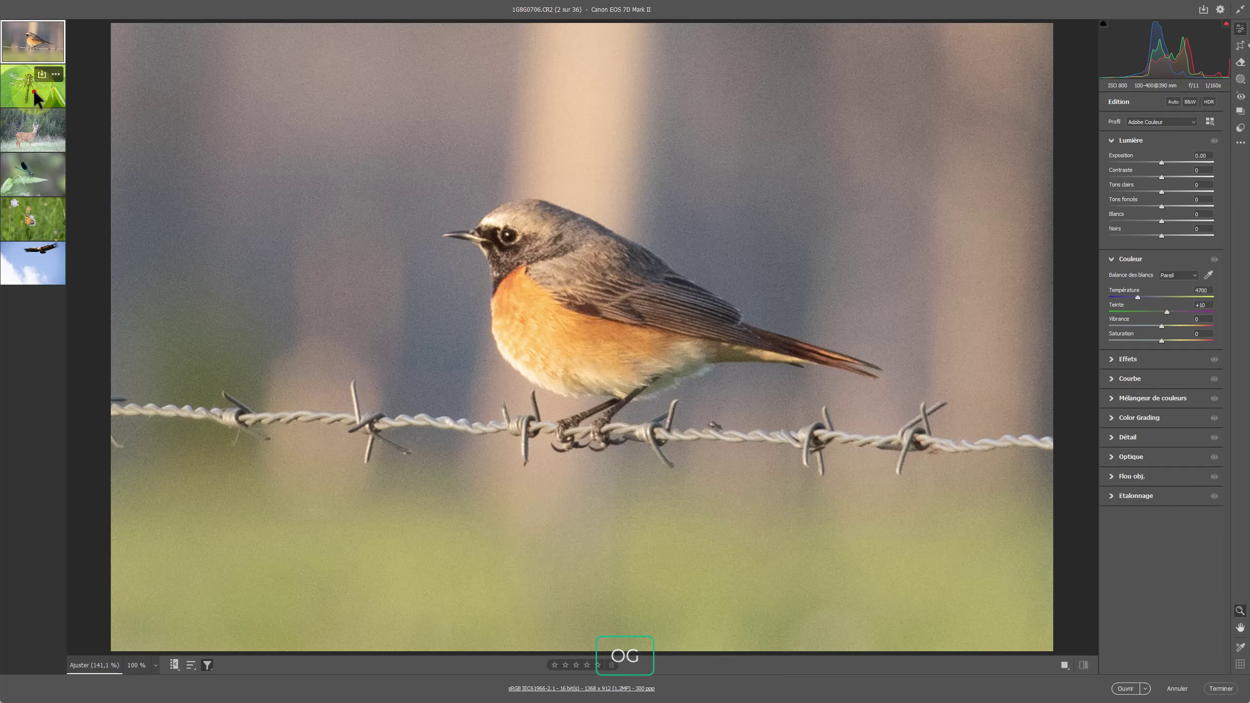
Crop the dragonfly photo slightly tighter around the insect to about 4760 x 3173 px and apply the crop.
click(34, 92)
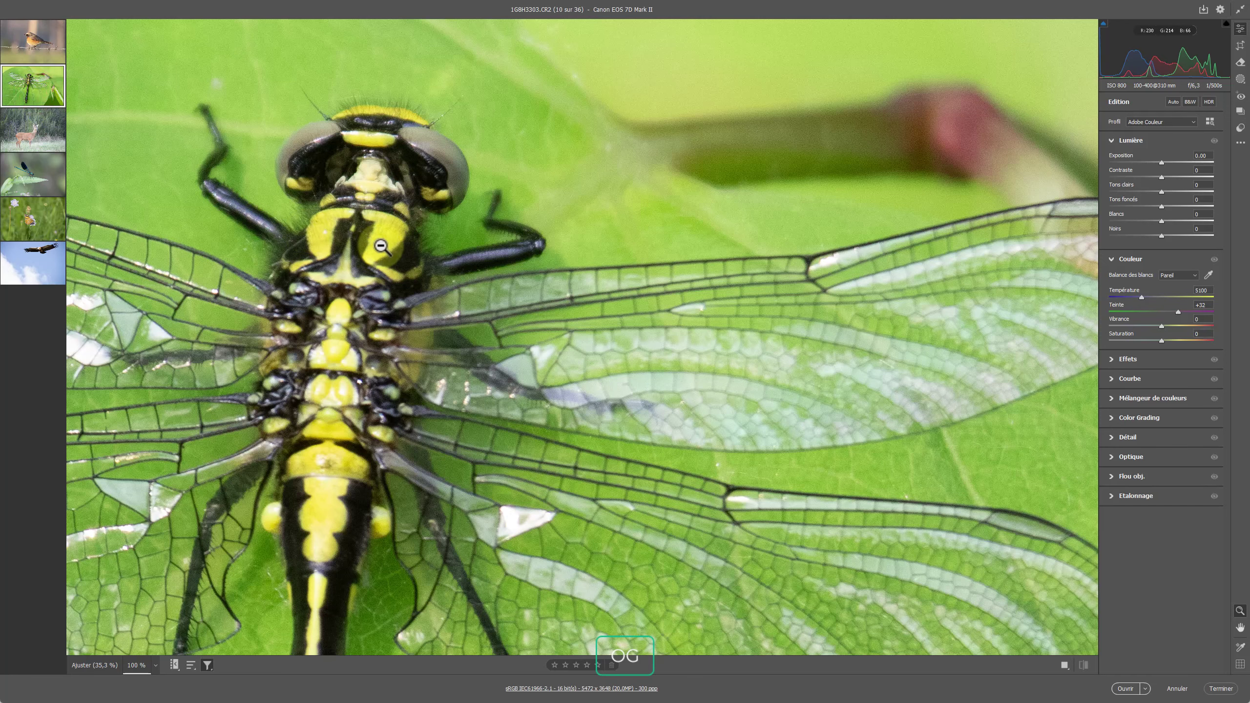
key(c)
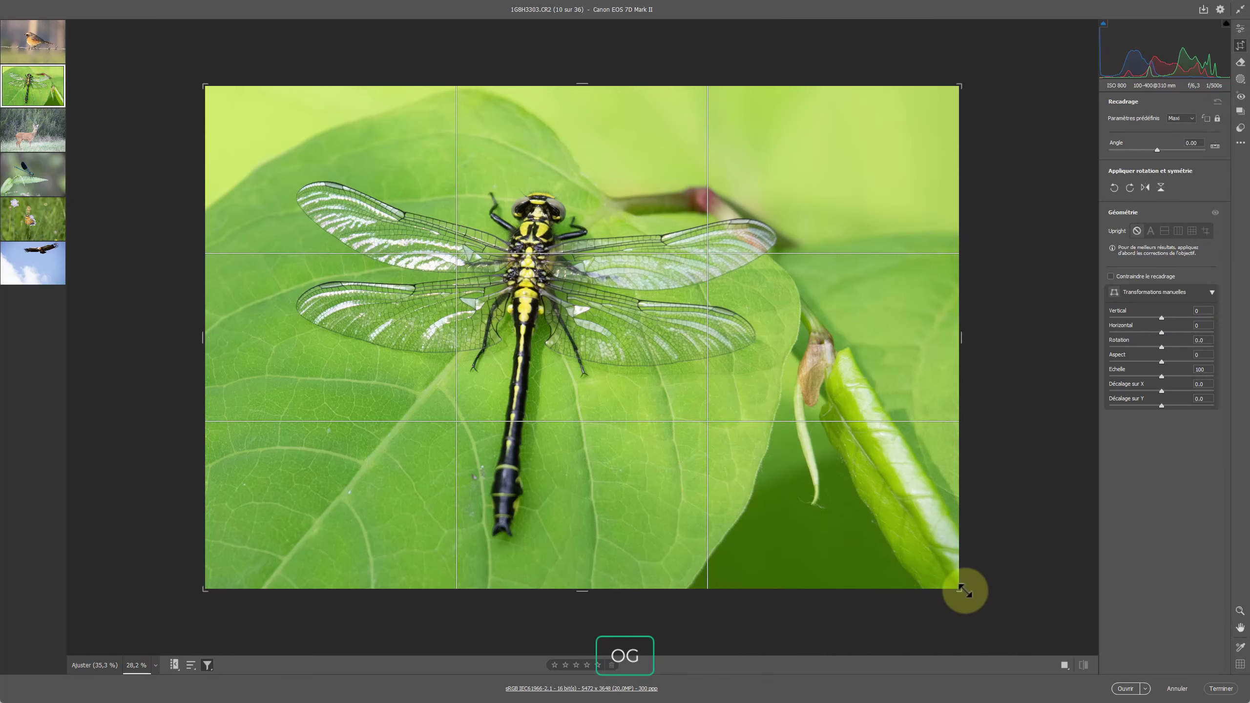
drag(960, 589, 943, 578)
drag(937, 573, 937, 572)
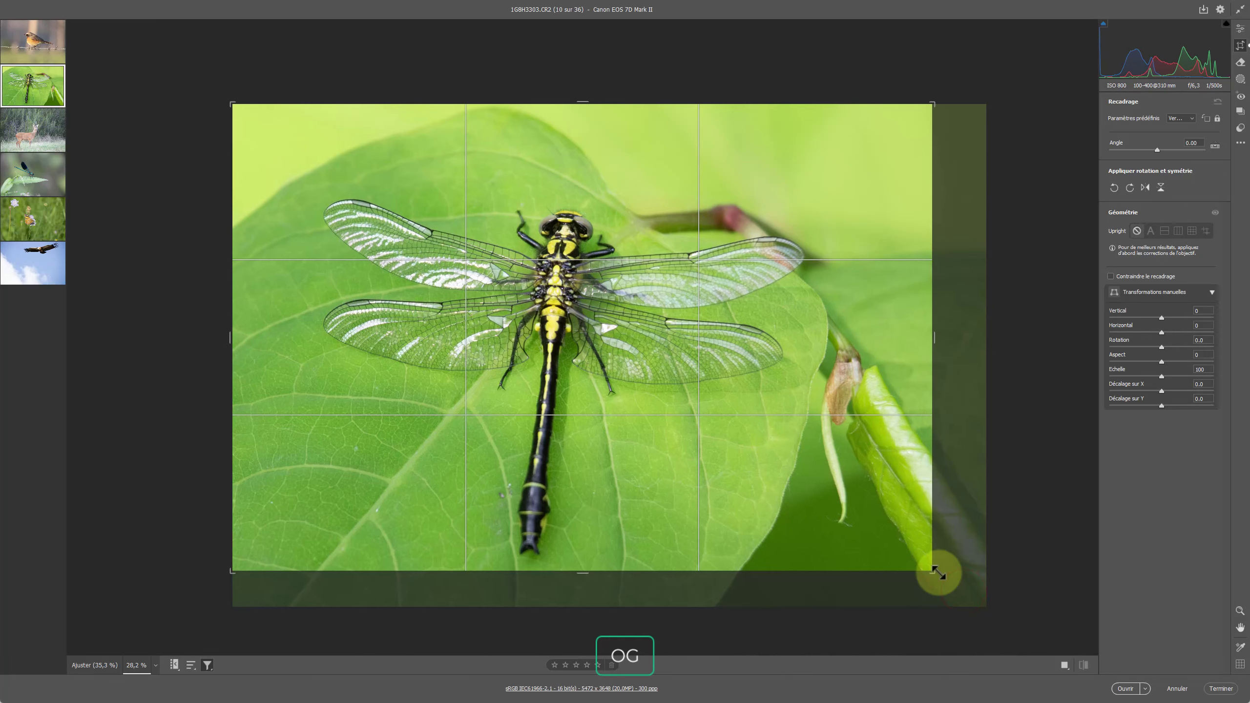
drag(921, 104, 922, 105)
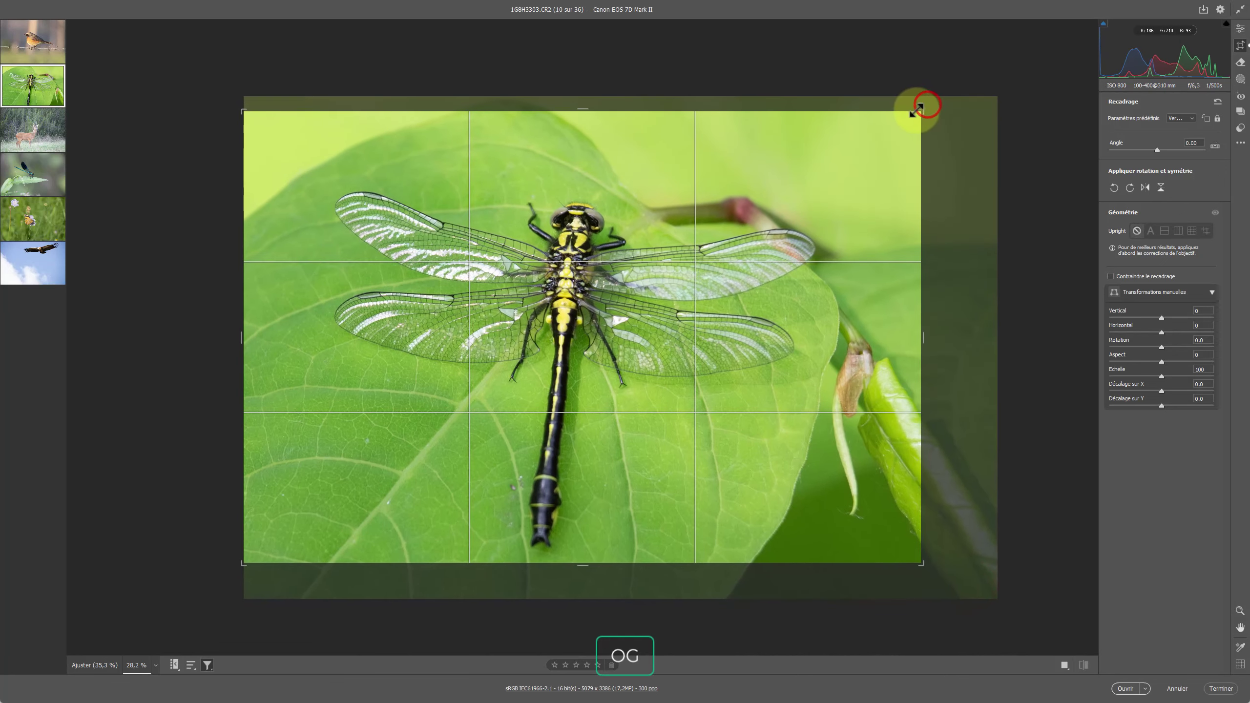
drag(238, 109, 240, 112)
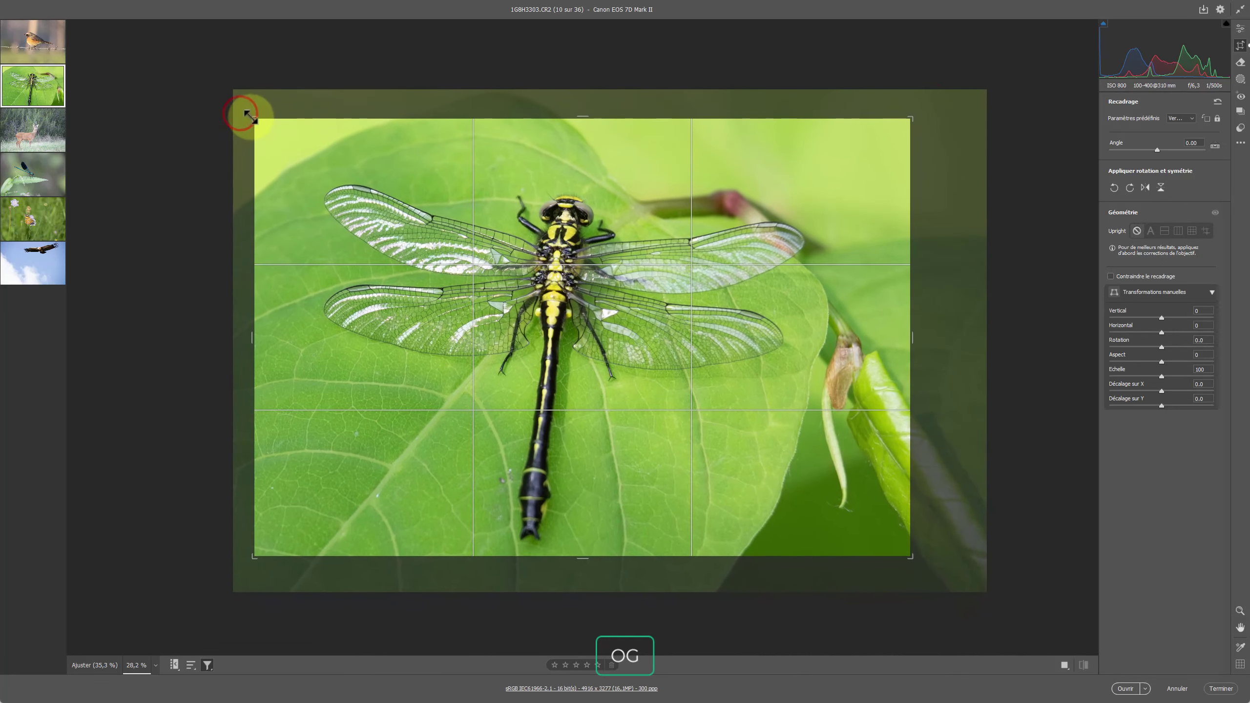
drag(288, 159, 289, 158)
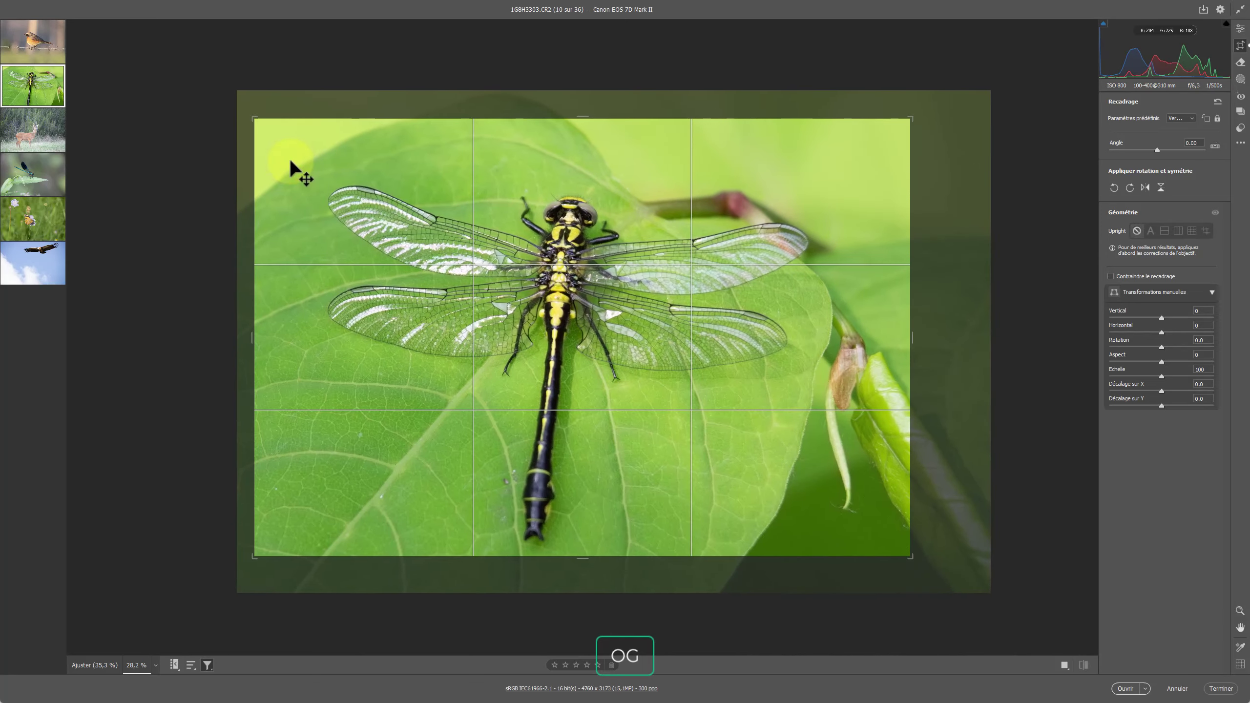
key(Return)
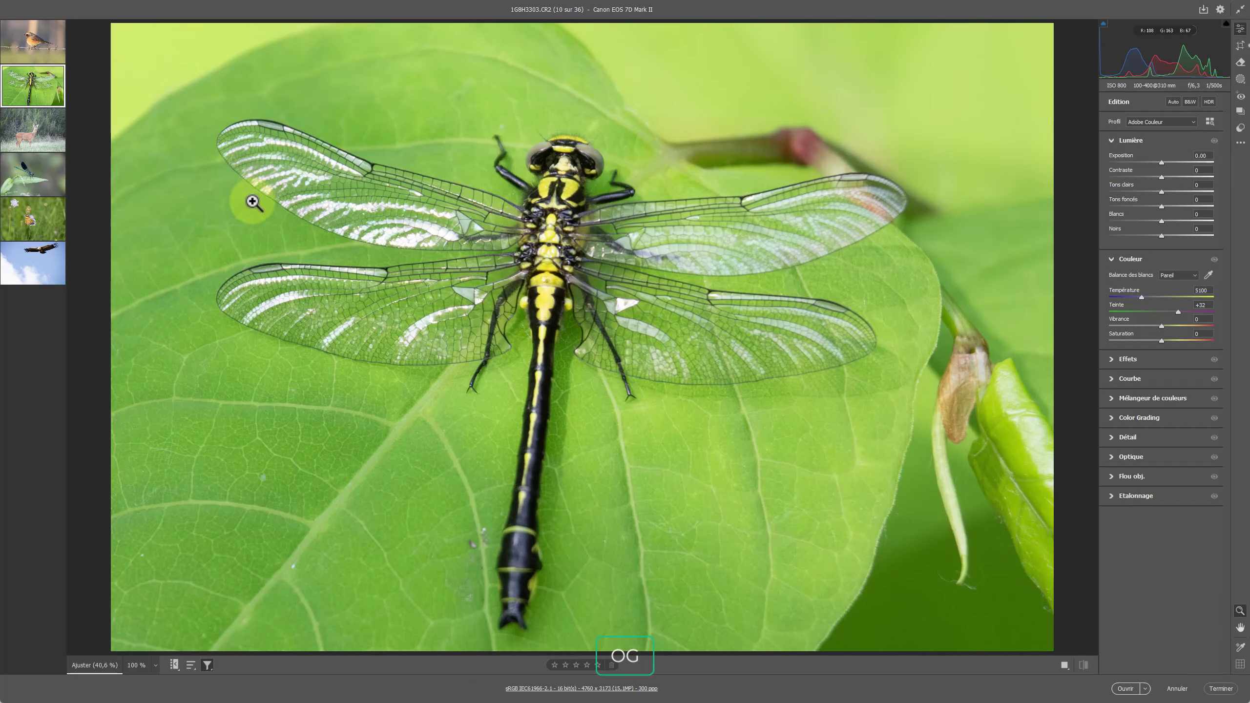
Crop the deer photo around the animal to about 5214 x 3476 px and lower its exposure to -0.55.
click(19, 130)
key(c)
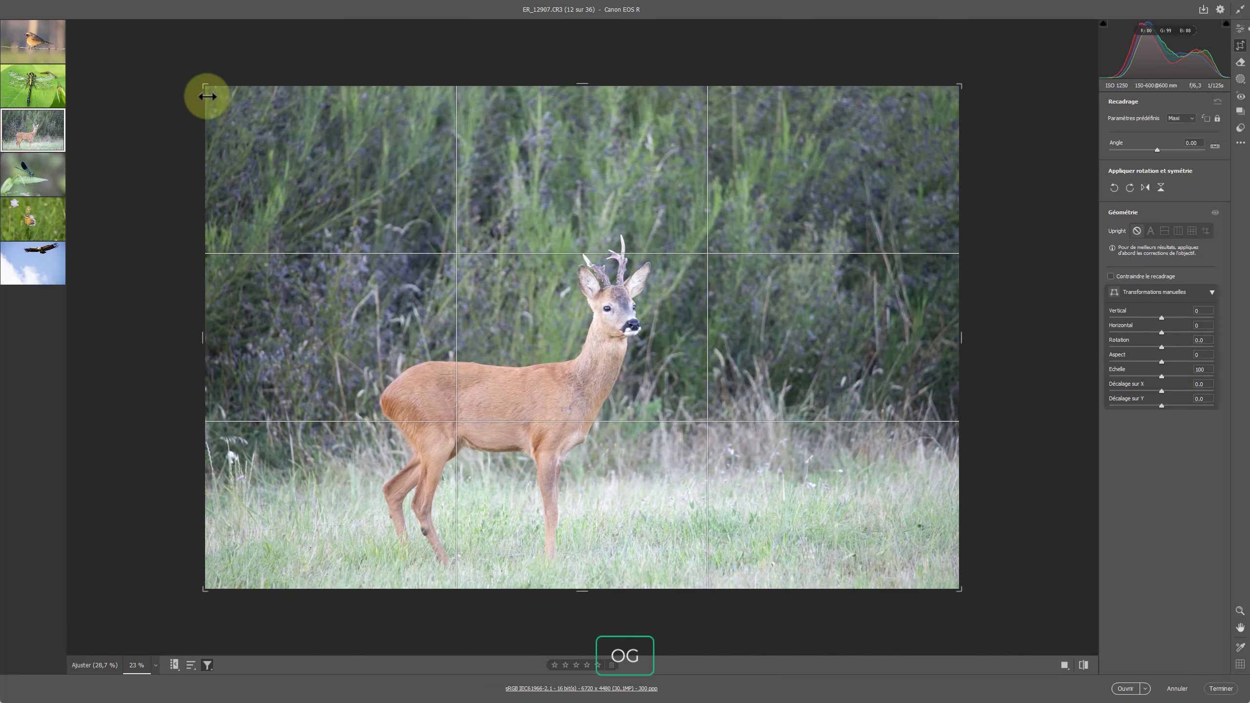
drag(208, 89, 240, 123)
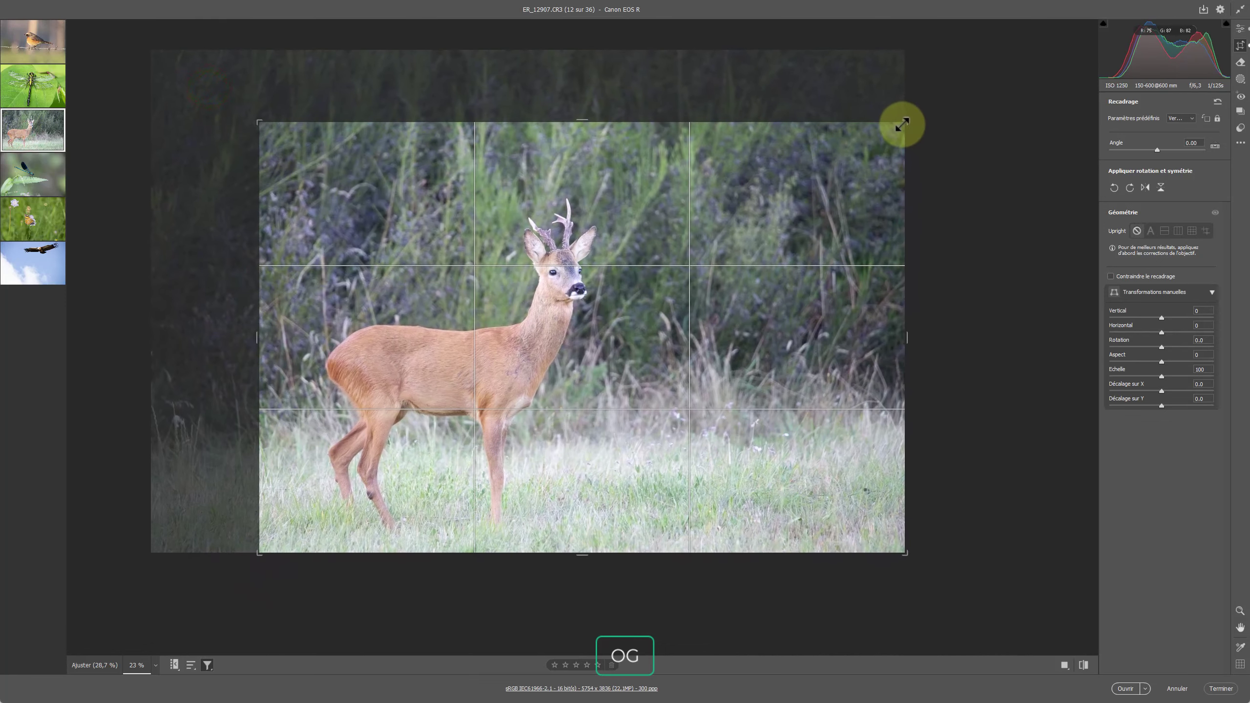
drag(903, 123, 873, 129)
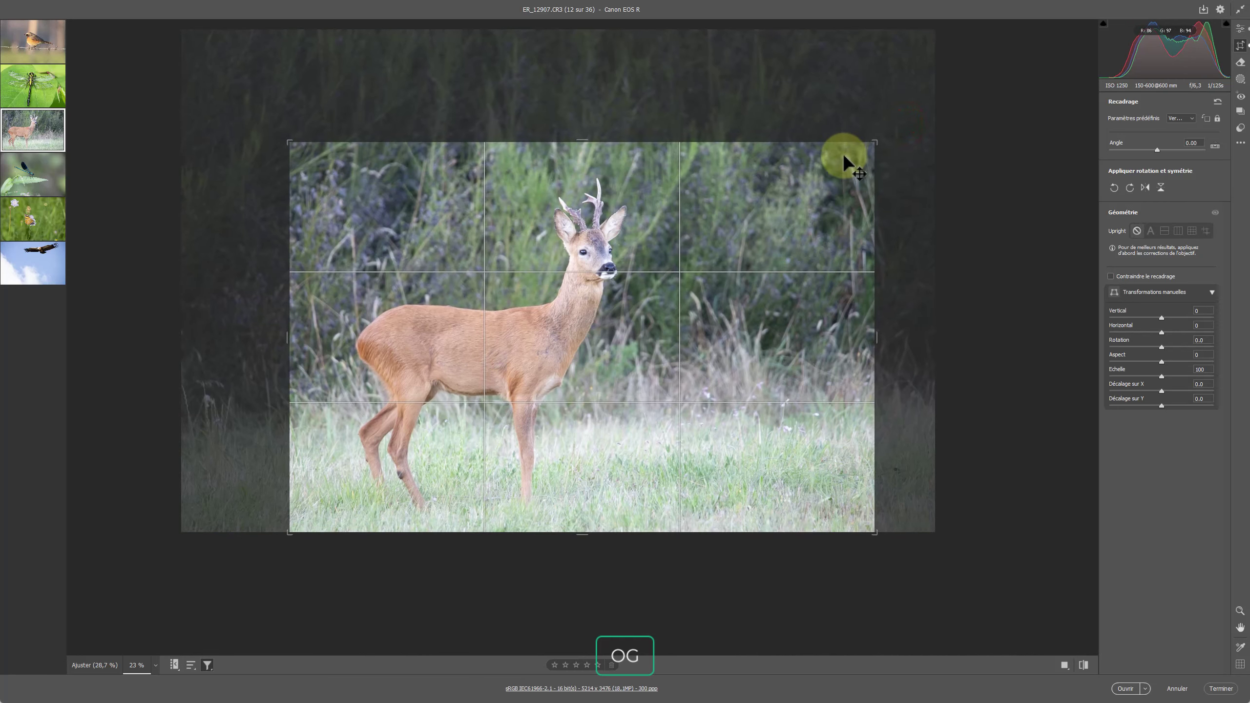
key(Return)
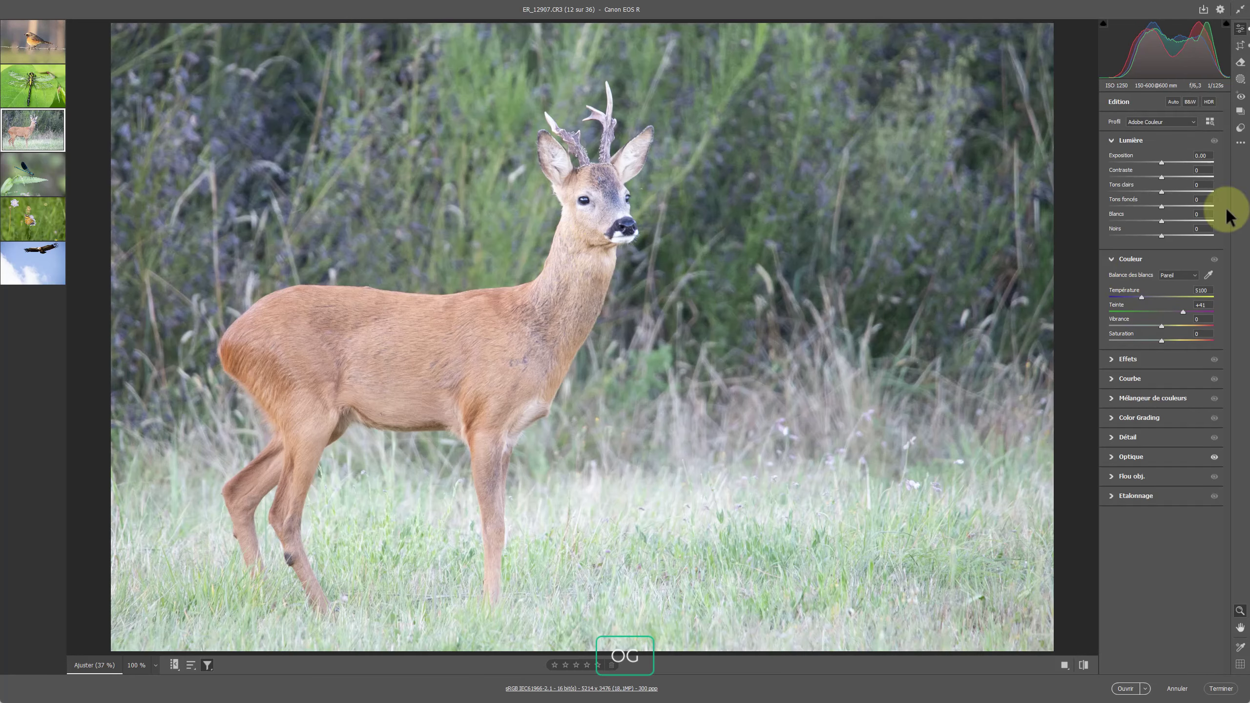
drag(1161, 160, 1157, 163)
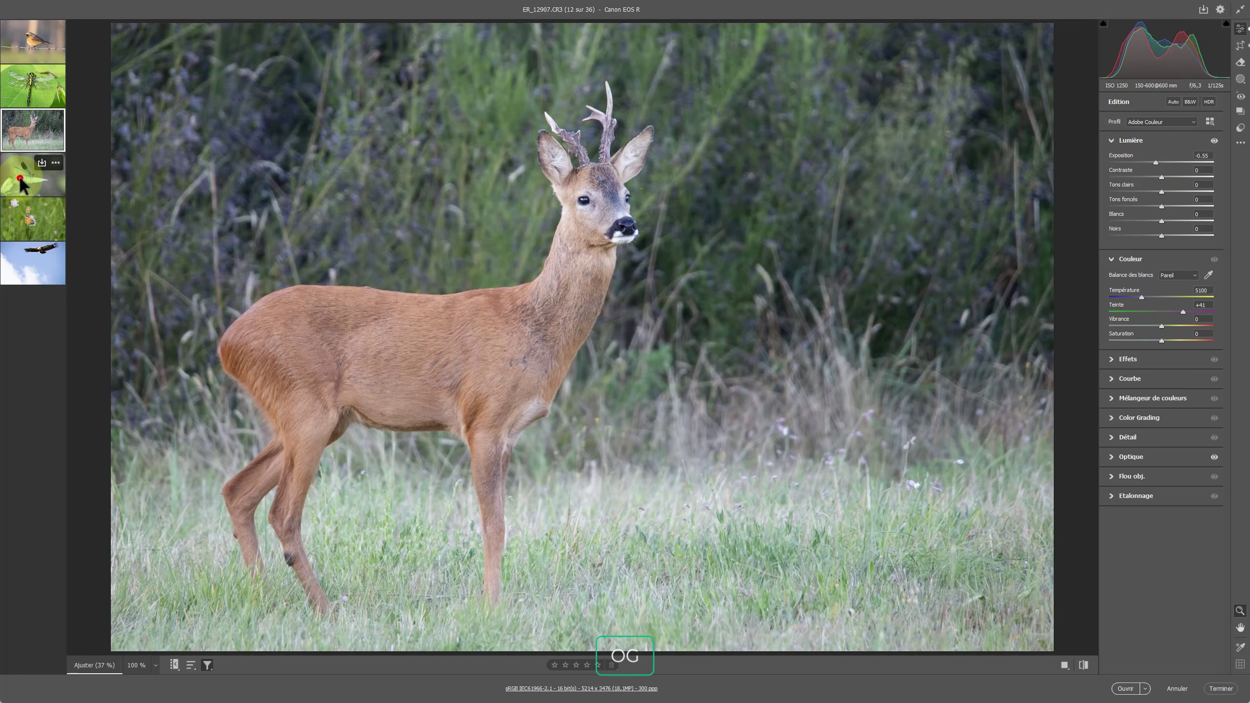
Crop the photo of the blue damselfly on a leaf to about 4584 x 3056 px and apply the crop.
click(21, 180)
key(c)
click(365, 275)
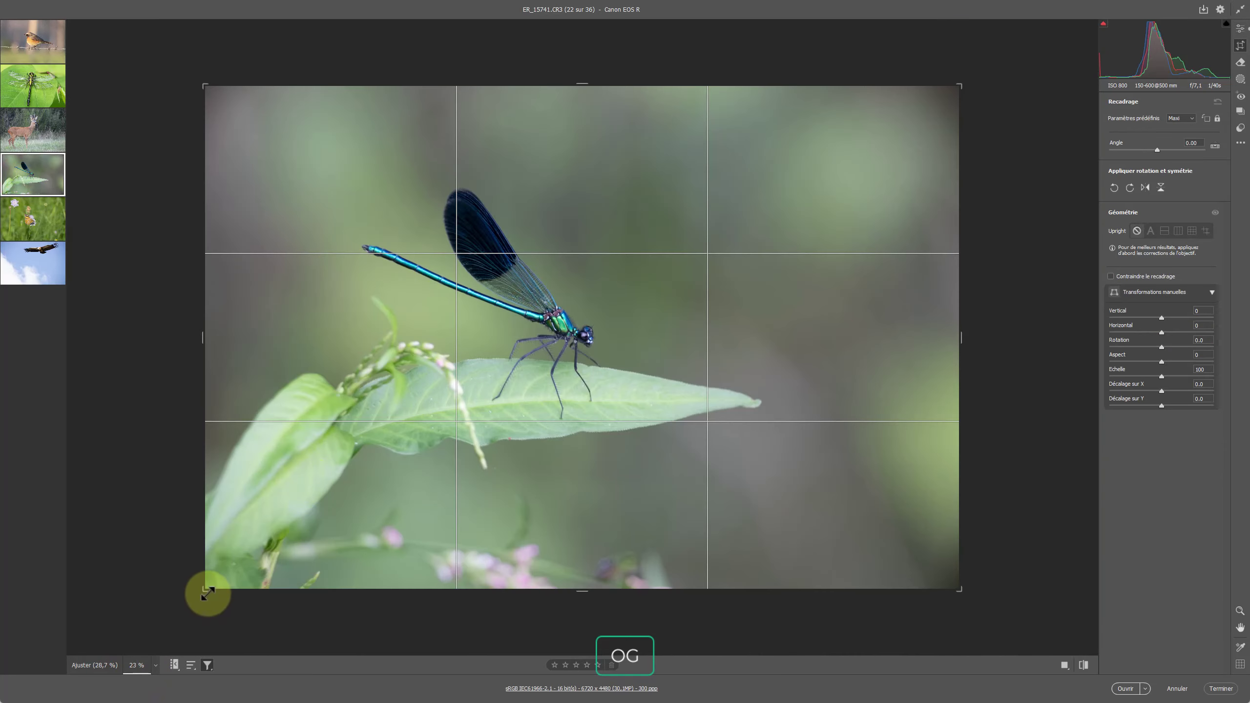
drag(207, 594, 240, 559)
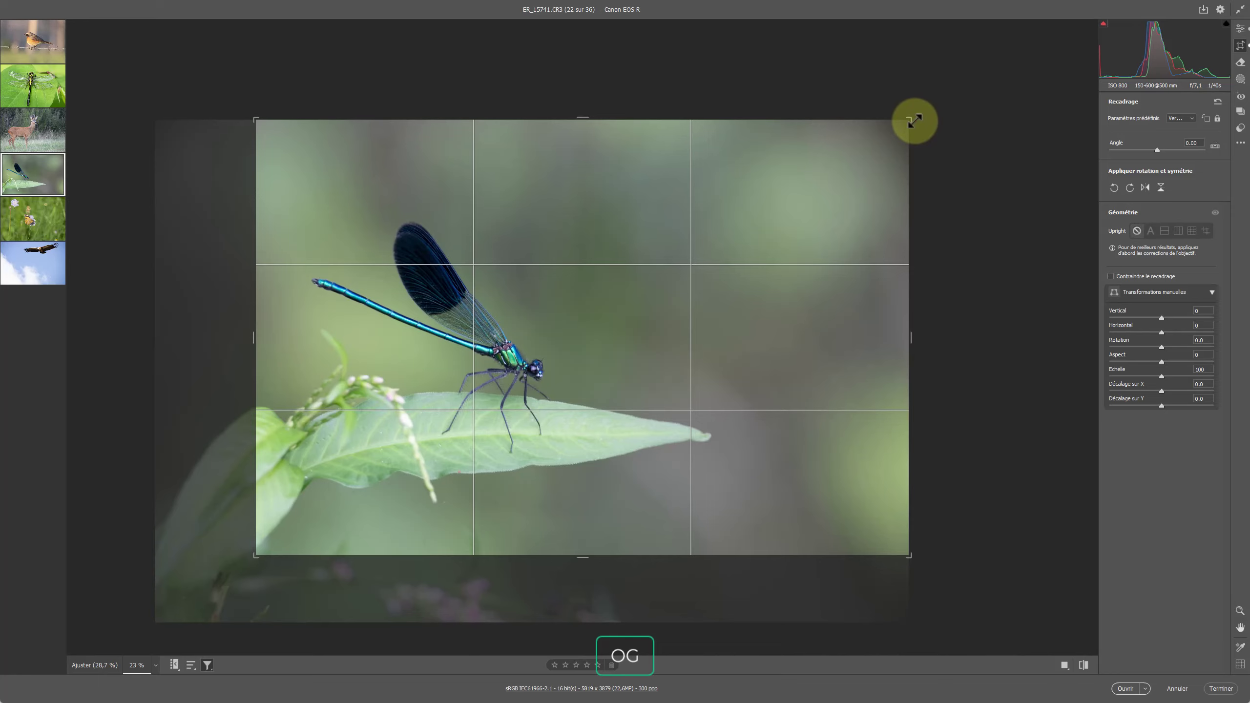
drag(914, 121, 832, 176)
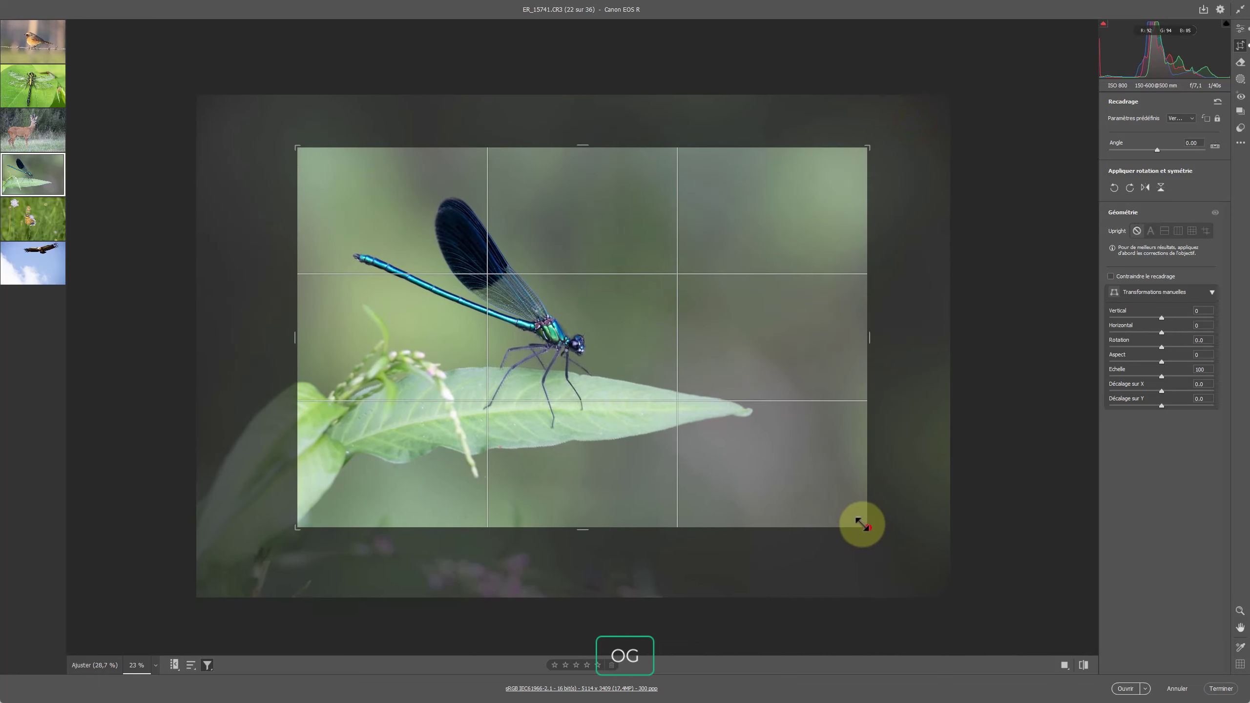
drag(861, 525, 831, 508)
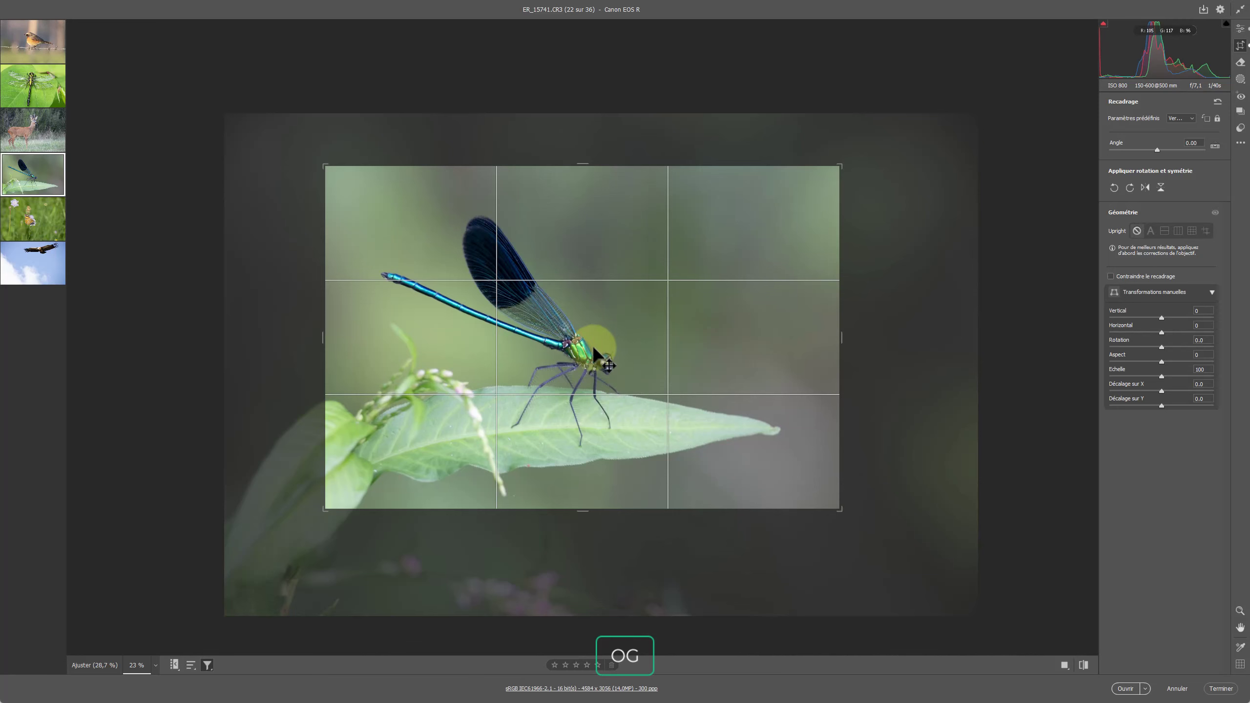
key(Return)
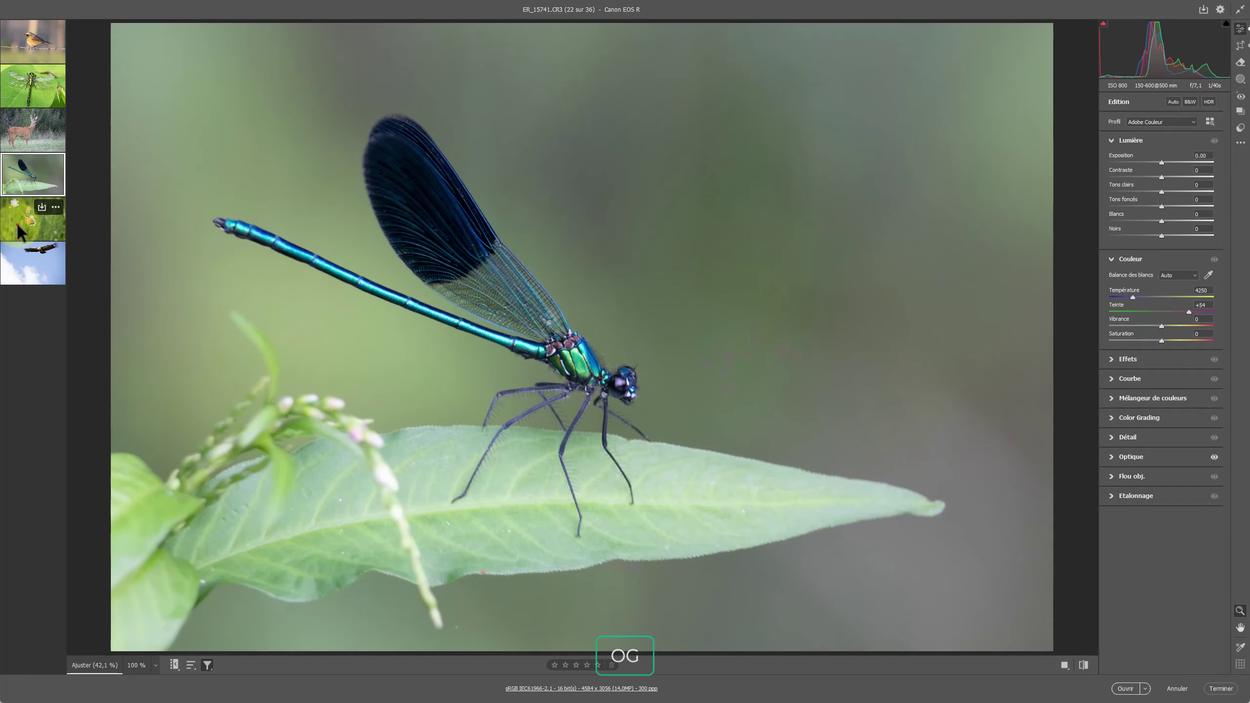
Crop the butterfly photo around the butterfly and flower to about 2564 x 1709 px and apply the crop.
click(19, 227)
key(c)
drag(442, 242, 726, 433)
drag(658, 372, 680, 362)
key(Return)
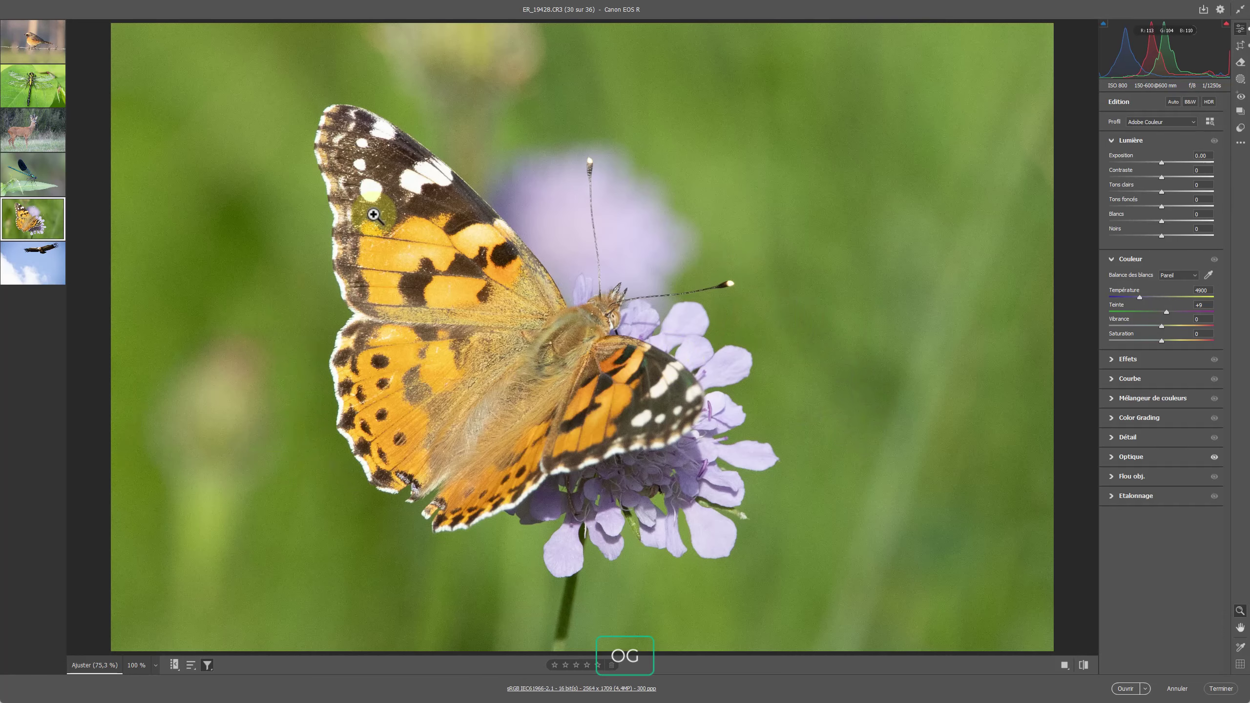
Crop the vulture photo around the flying bird to about 4135 x 2757 px and apply the crop.
click(22, 273)
key(c)
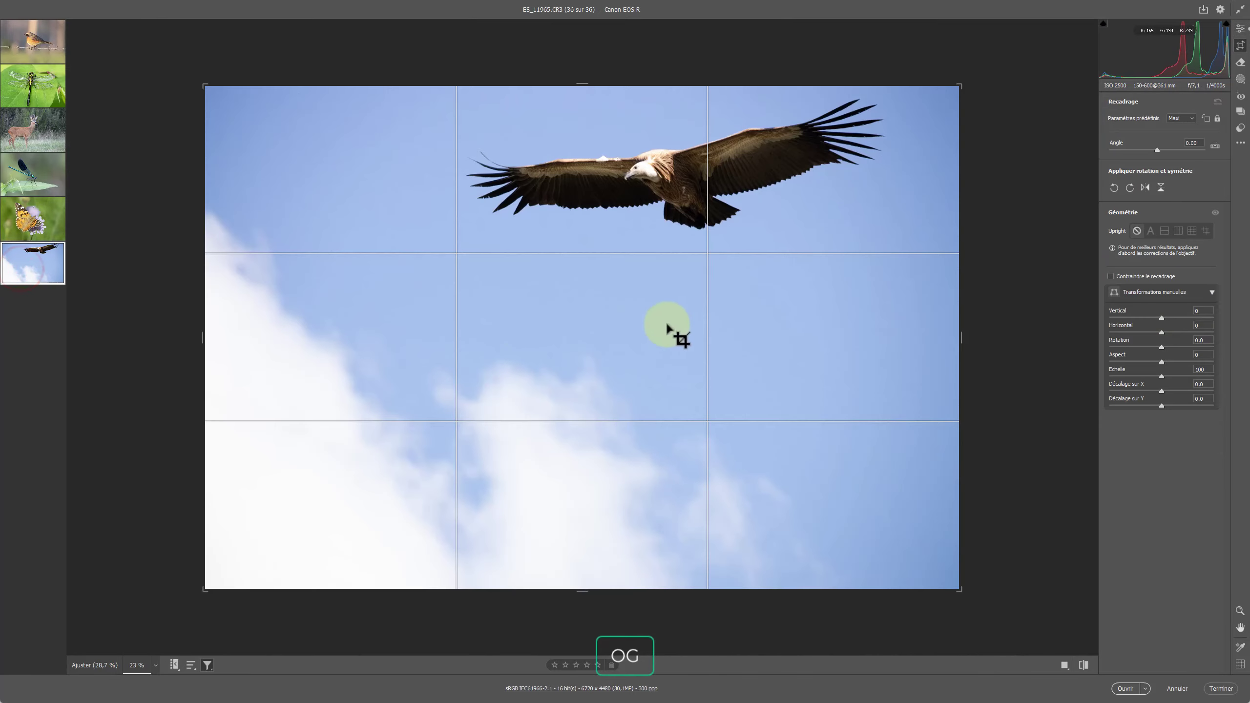
drag(205, 589, 240, 507)
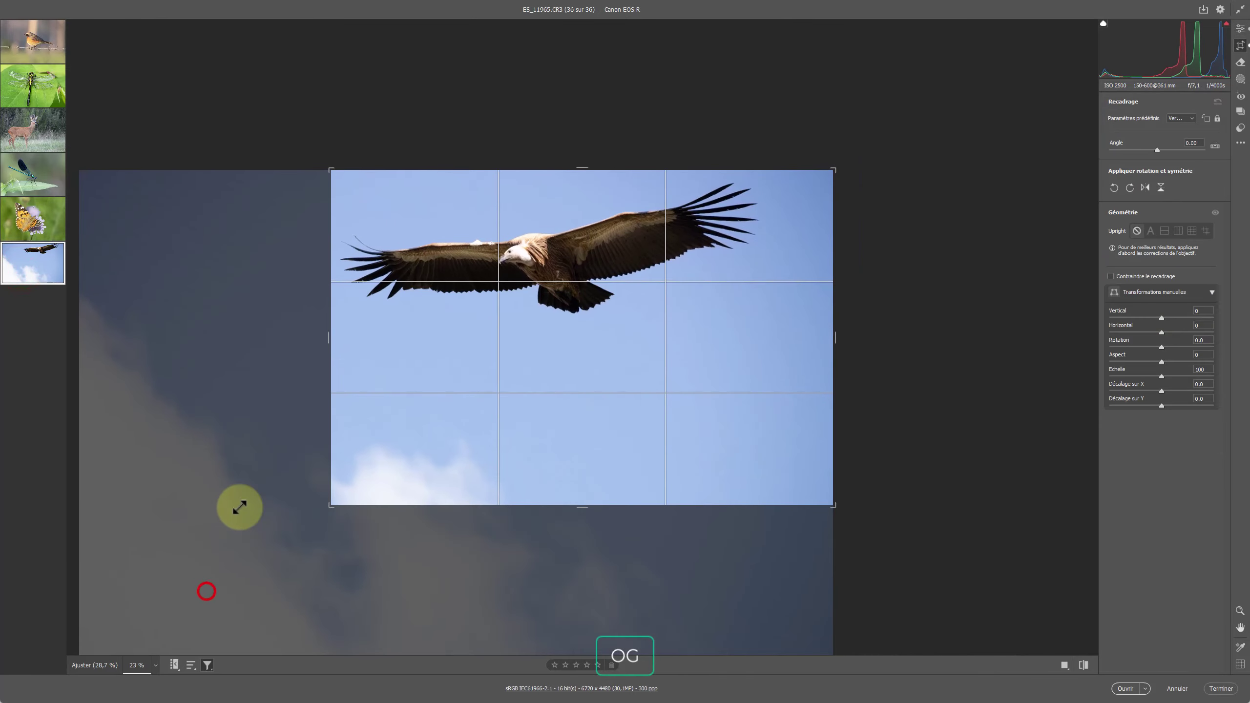
drag(563, 363, 619, 385)
drag(333, 502, 320, 491)
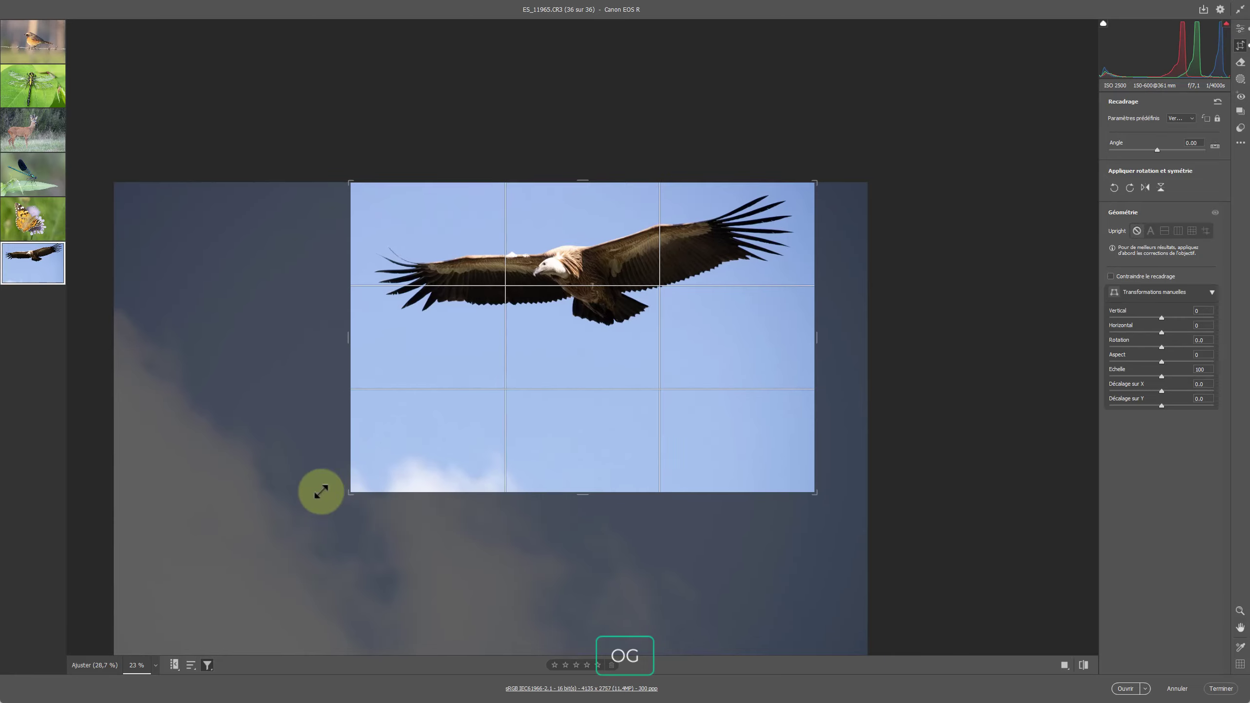
key(Return)
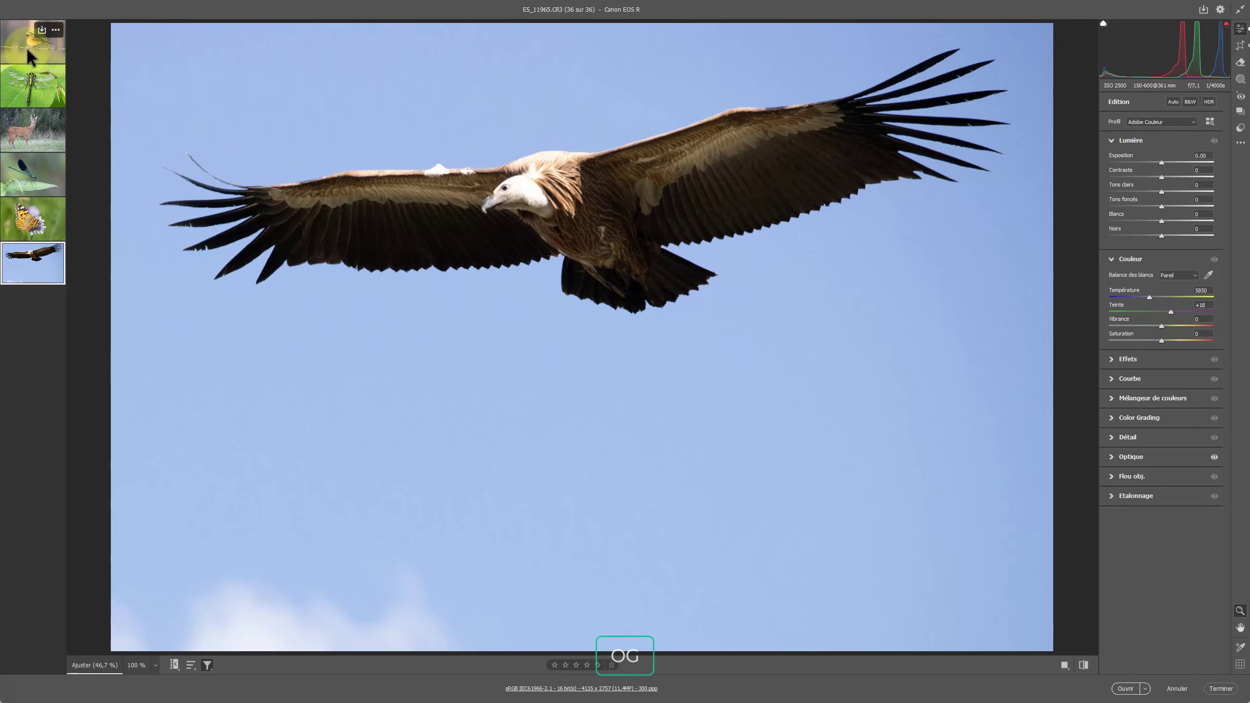
Select all six kept photos and set their sharpening amount to 60.
click(28, 50)
shift+click(20, 270)
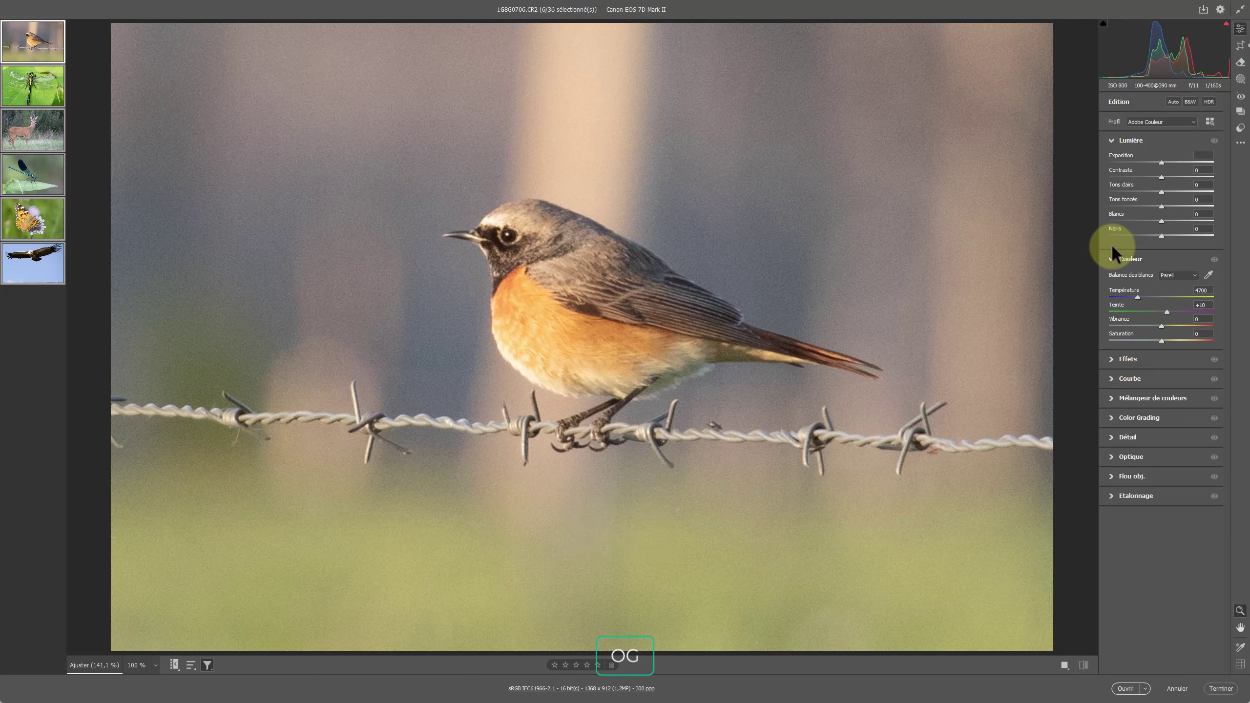
click(1113, 437)
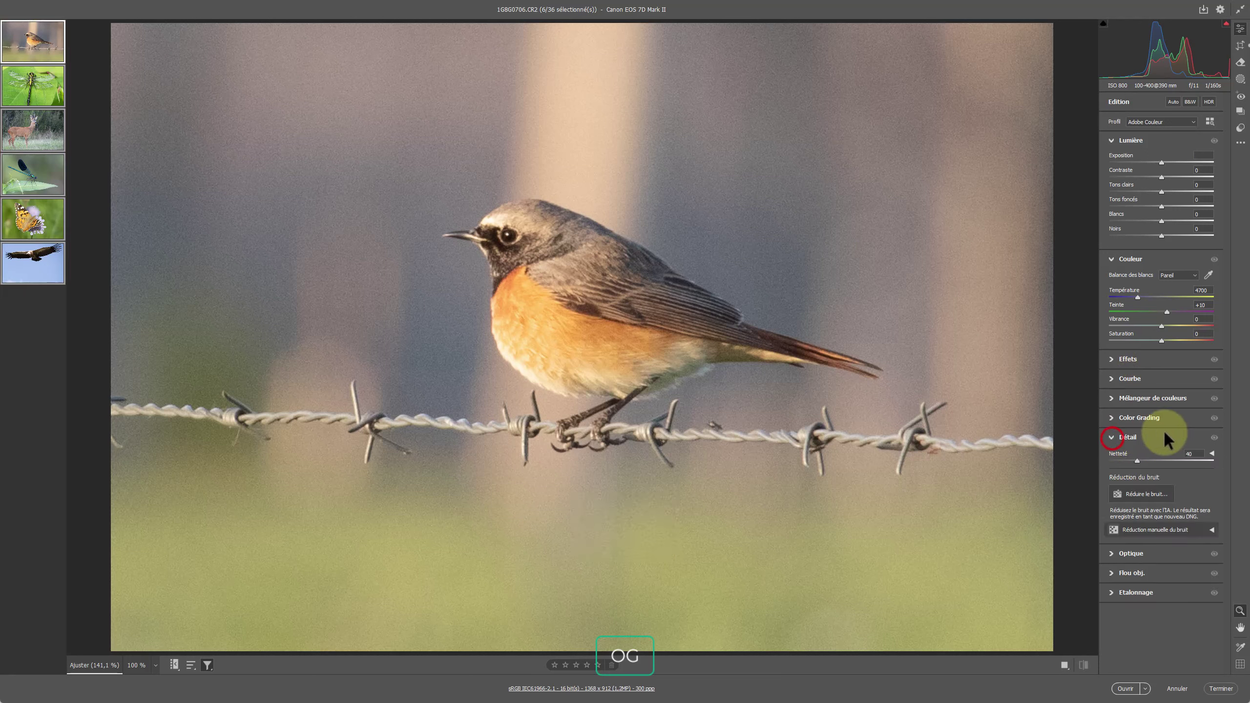
click(1196, 454)
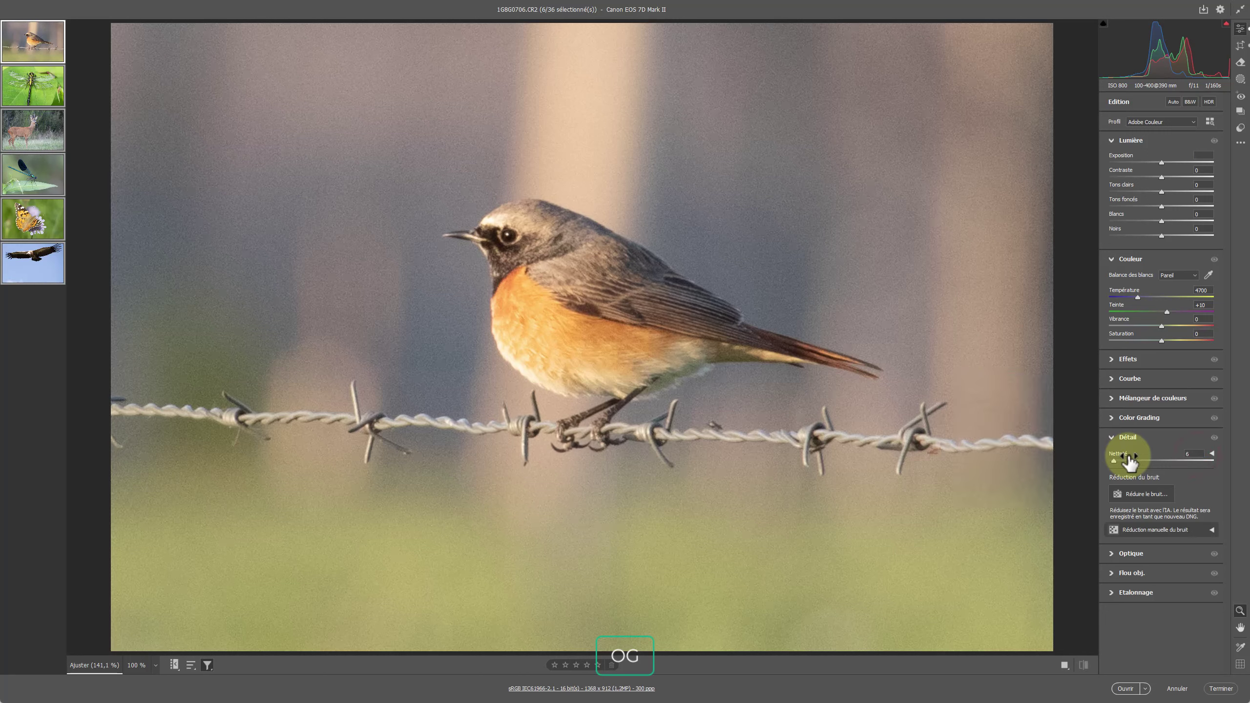
text(60)
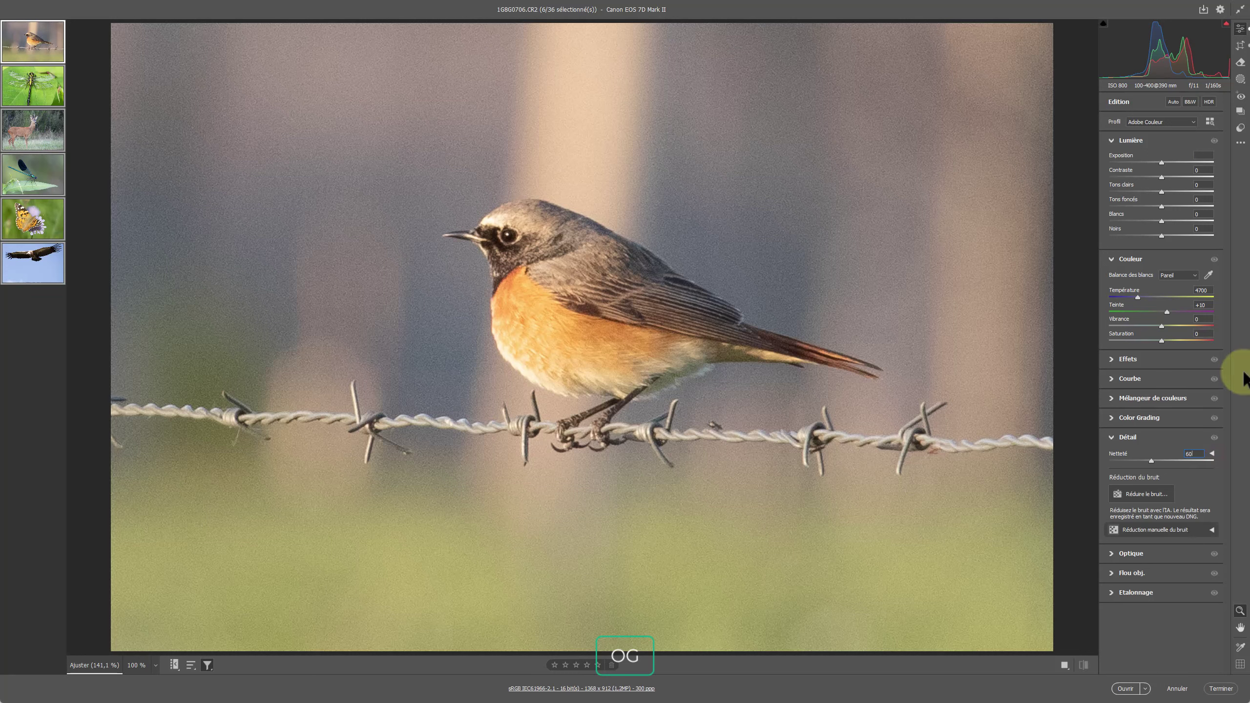
Set the sharpening radius to 0.8 and the masking to 53 for the selected photos.
click(1212, 454)
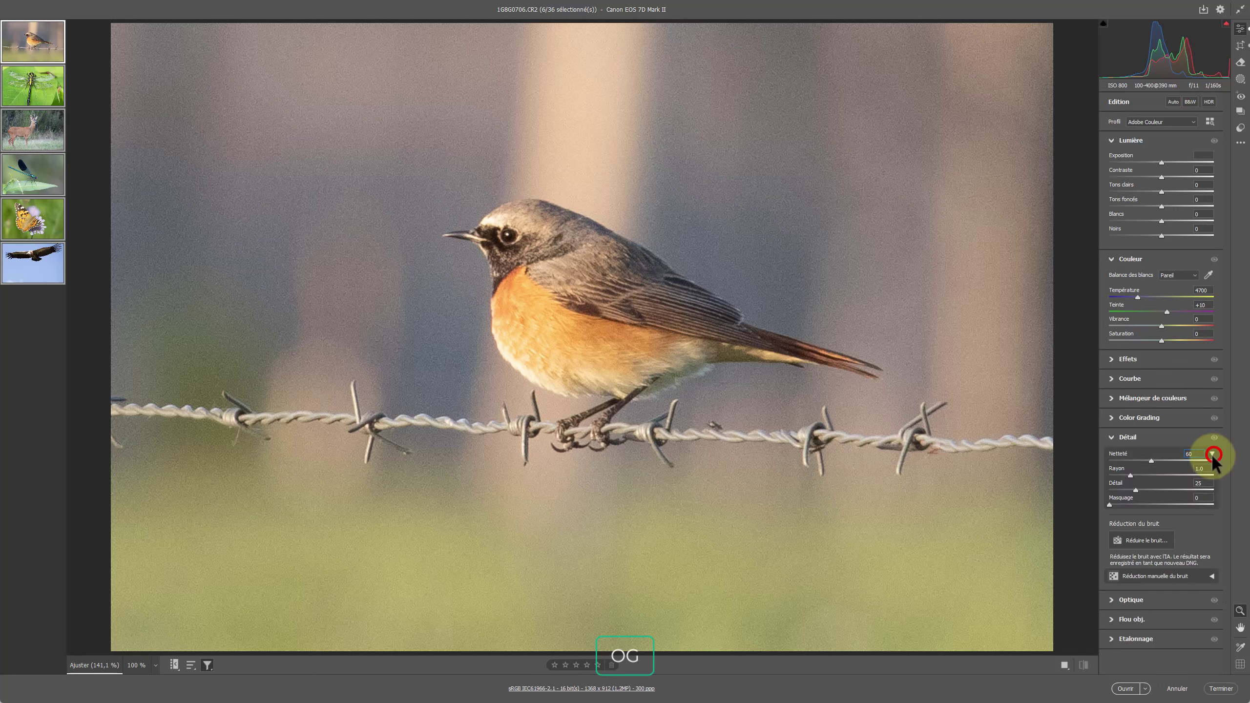
click(1205, 468)
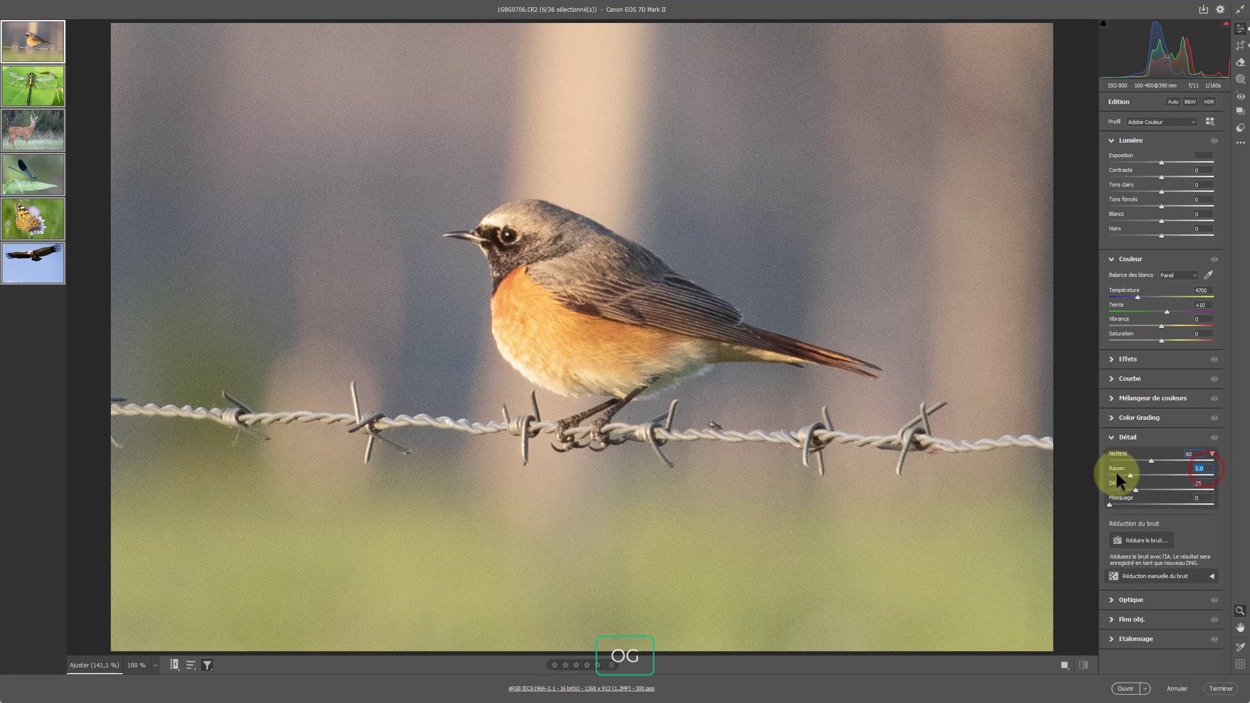
drag(1129, 473, 1124, 472)
drag(1110, 505, 1166, 505)
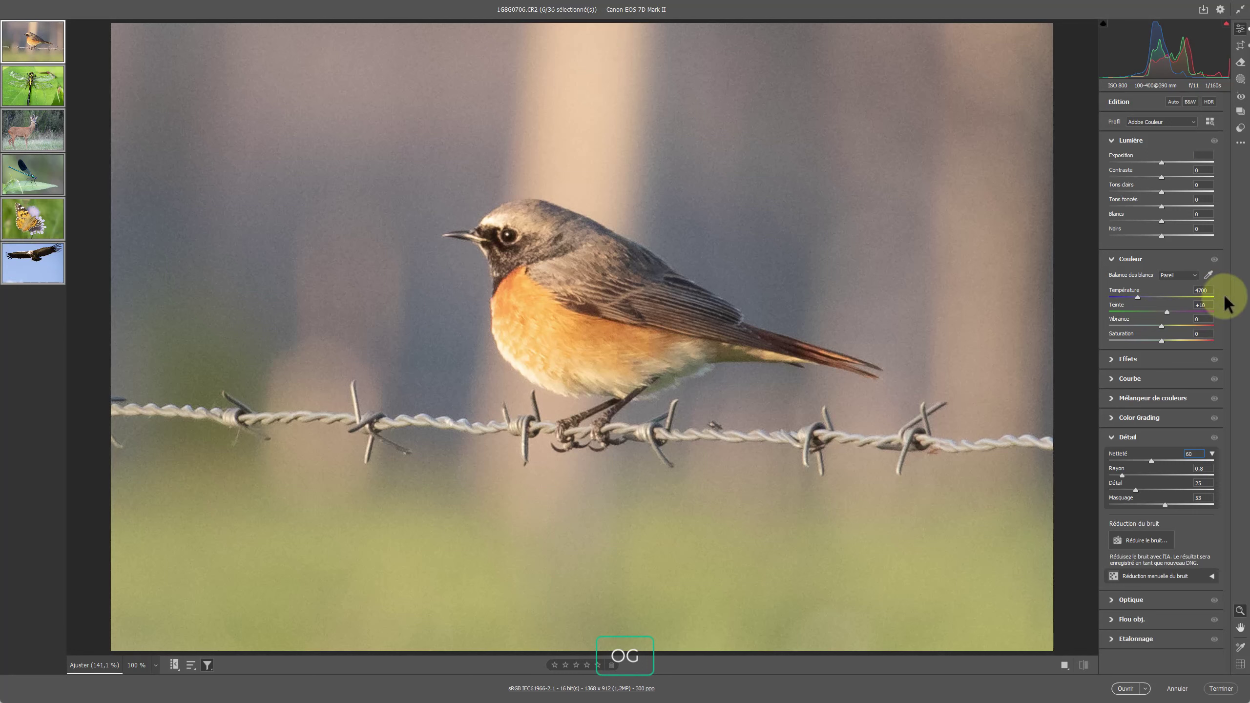
Set the white balance temperature of the selected photos to 5200.
click(1201, 290)
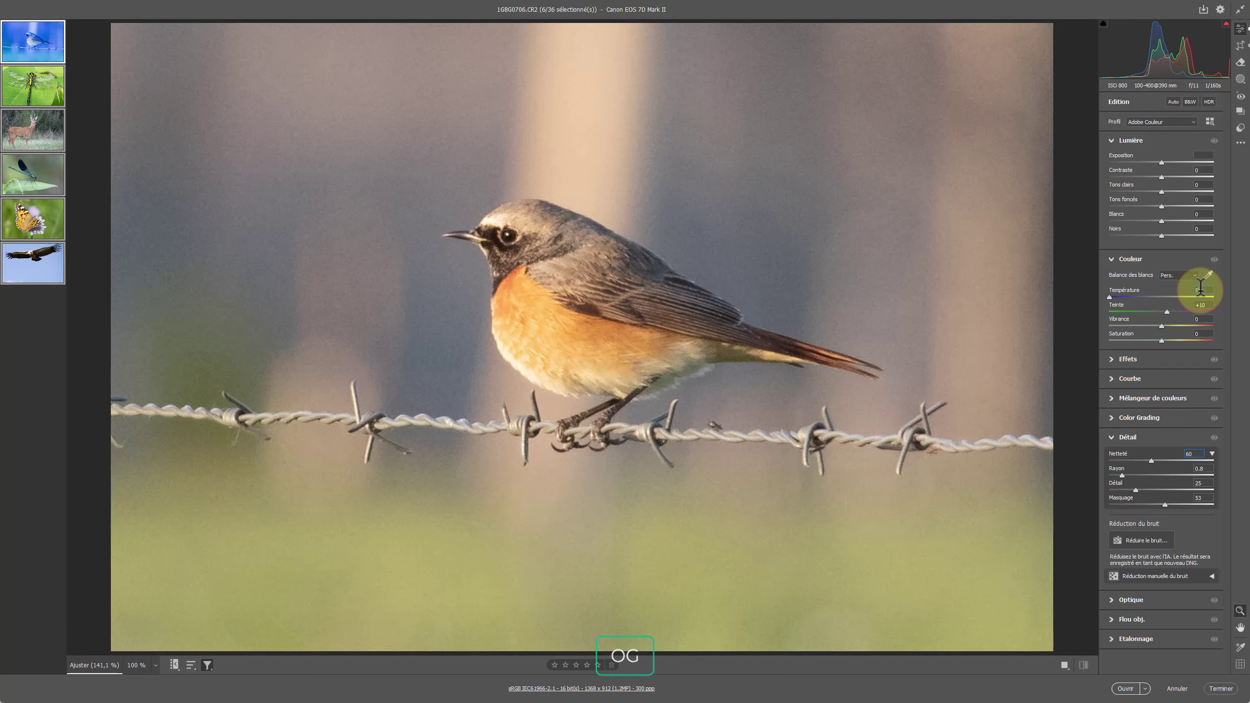
text(5500)
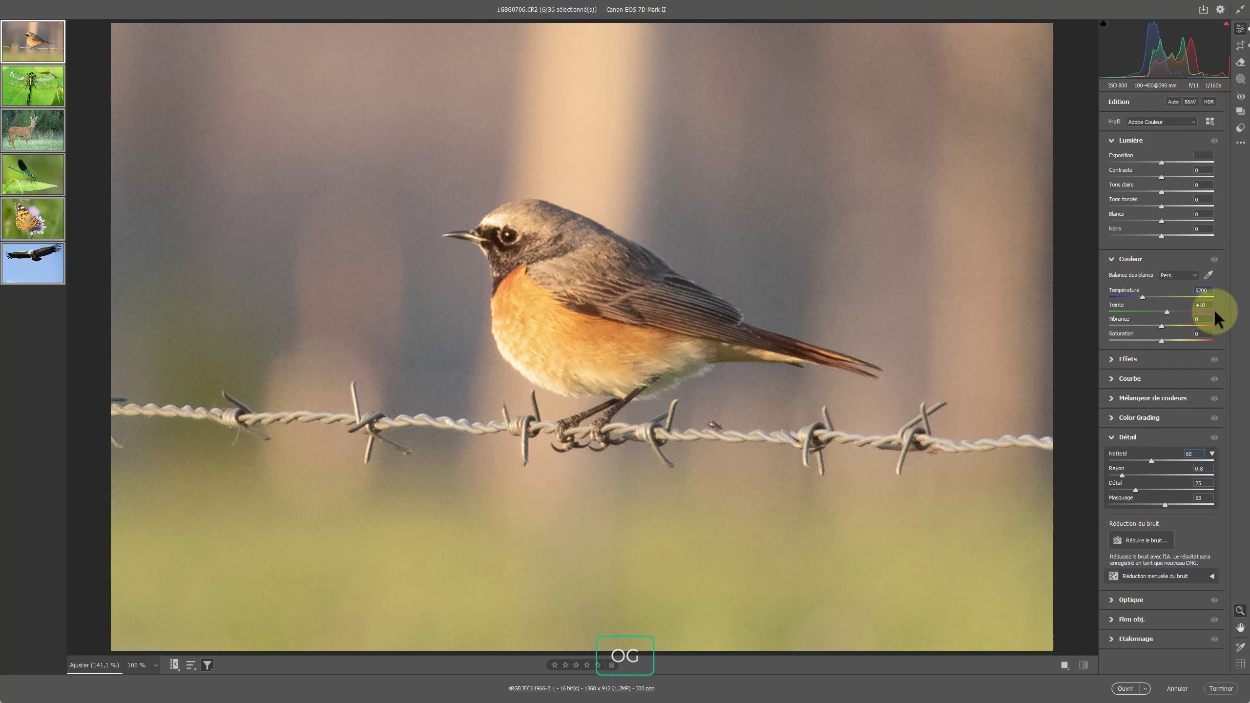
Set the white balance tint of the selected photos to +16.
click(1208, 305)
text(16)
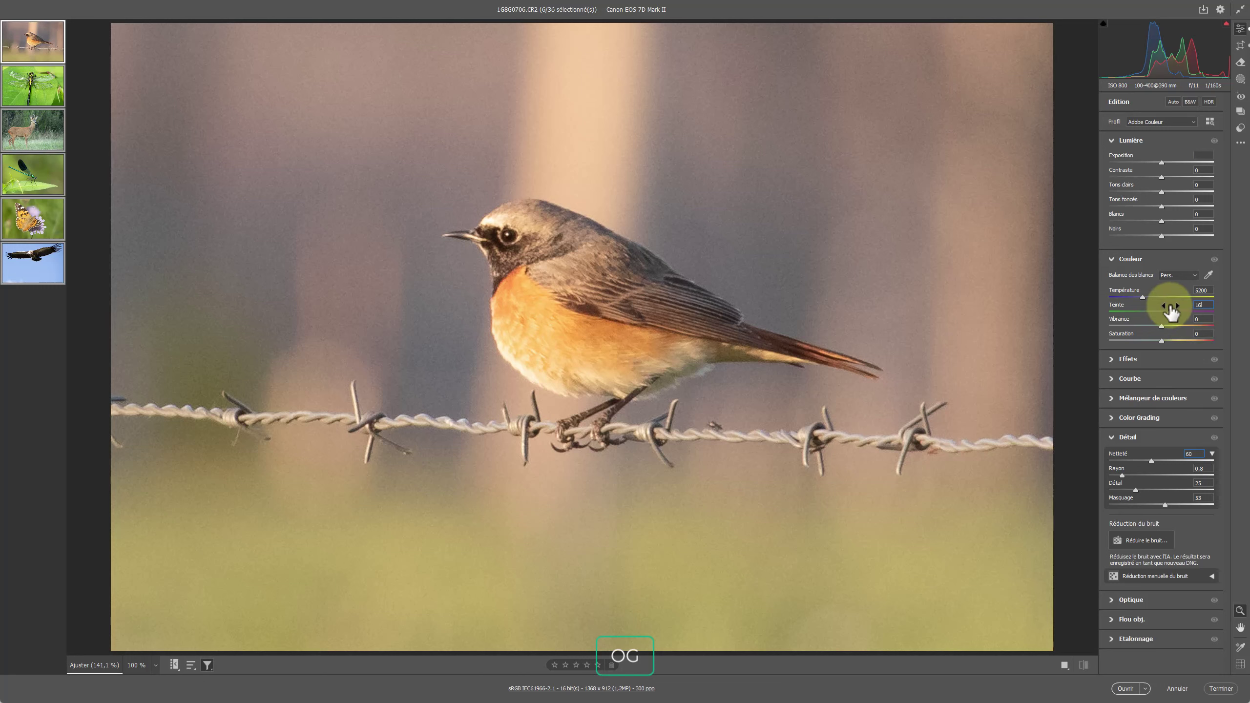
Set the effects of the selected photos to texture +5, clarity +5 and dehaze 6.
click(1155, 359)
drag(1200, 373, 1157, 375)
text(55)
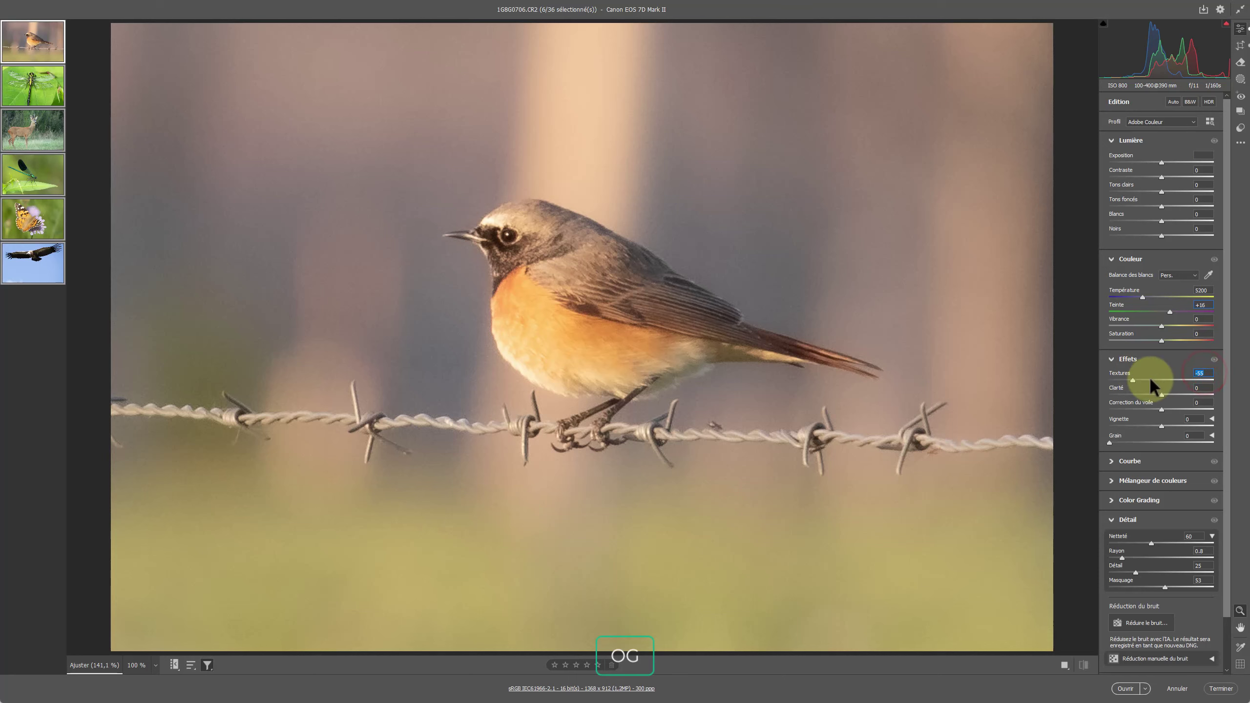
click(1204, 389)
text(5)
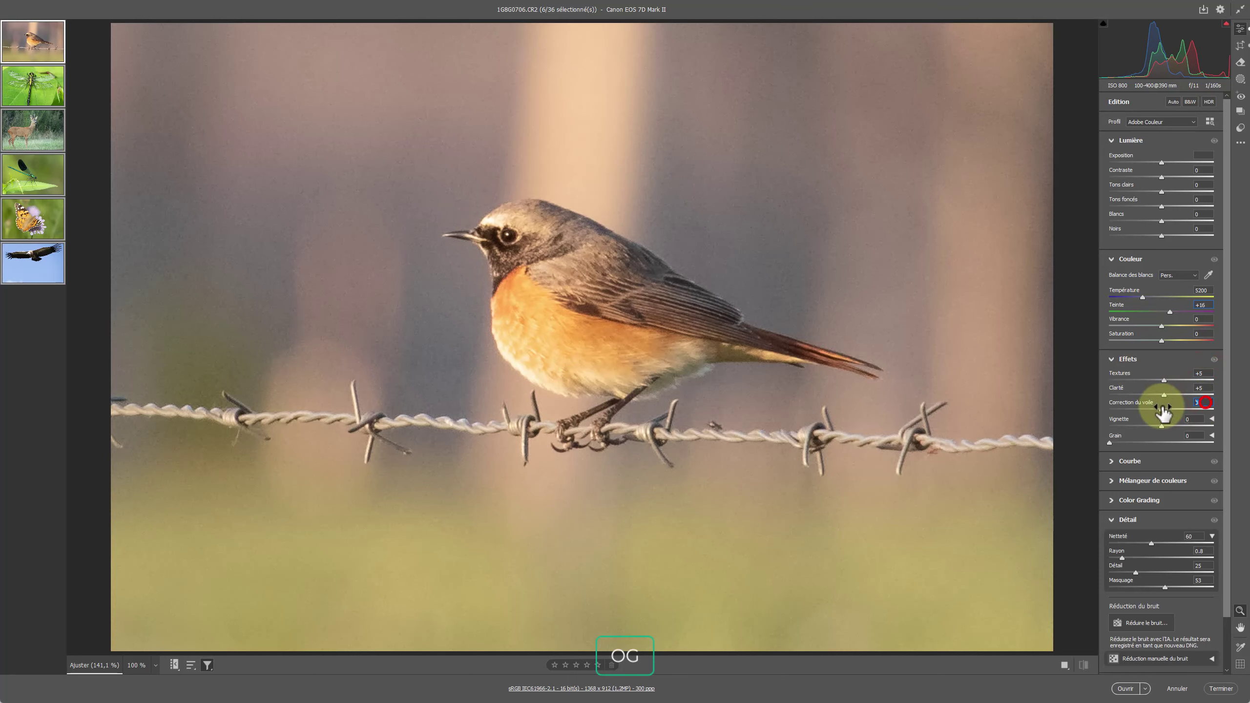
click(1204, 403)
text(6)
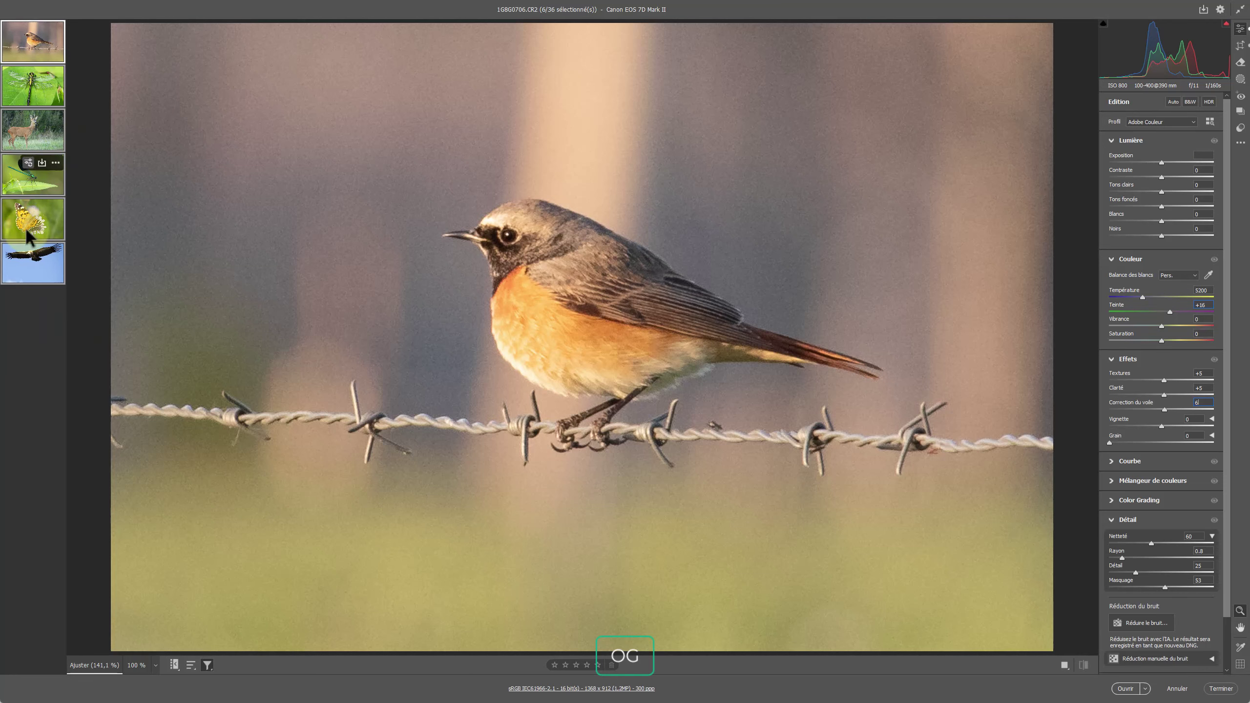
Select only the flying vulture photo and clear the photo filter so the whole series is listed.
click(18, 276)
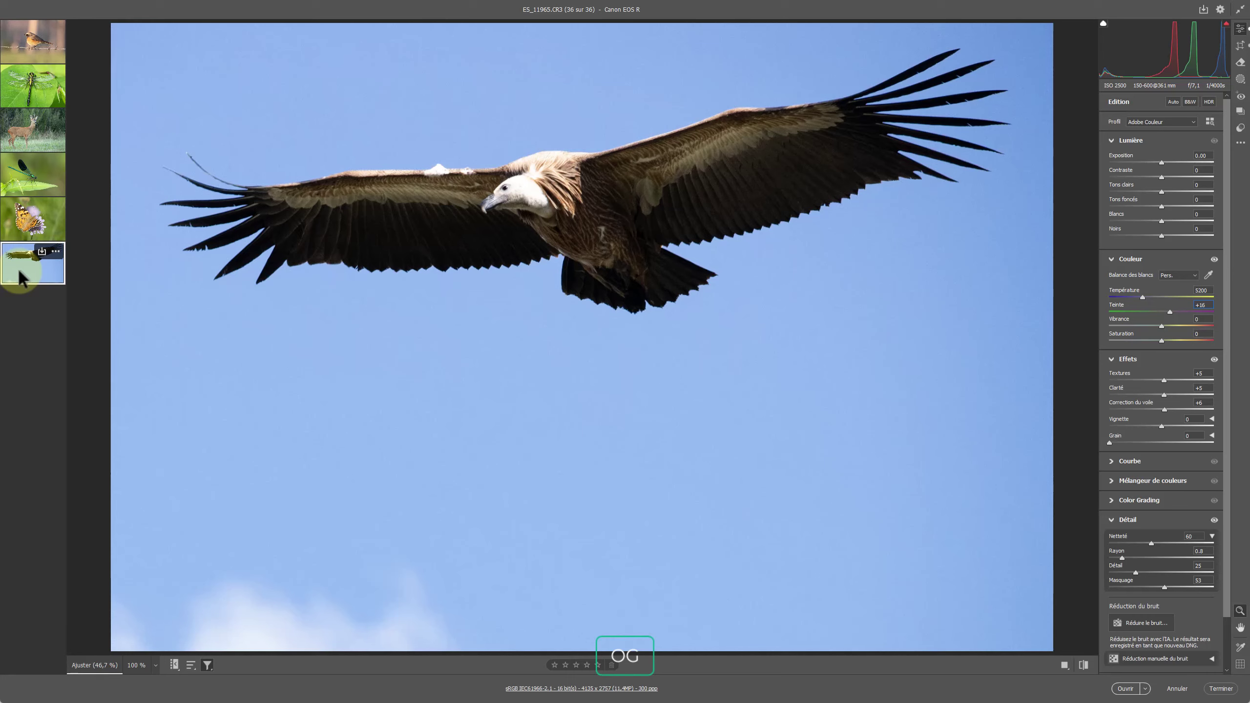
click(207, 663)
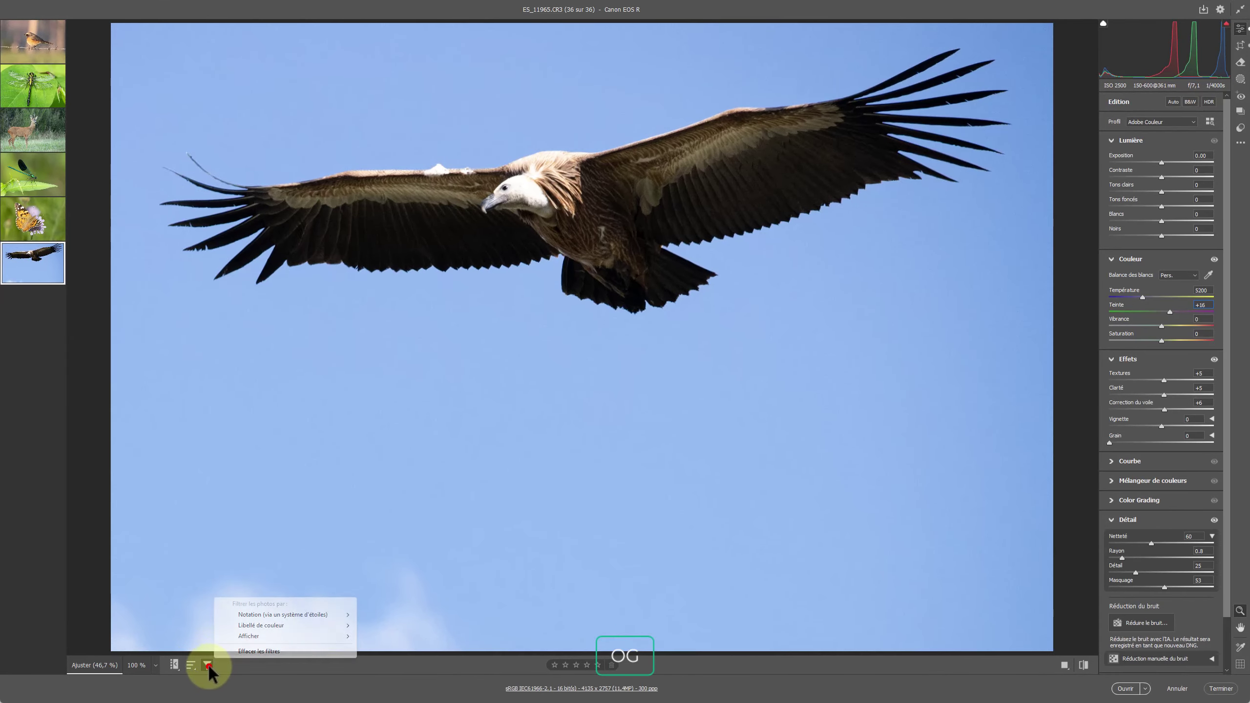
click(238, 653)
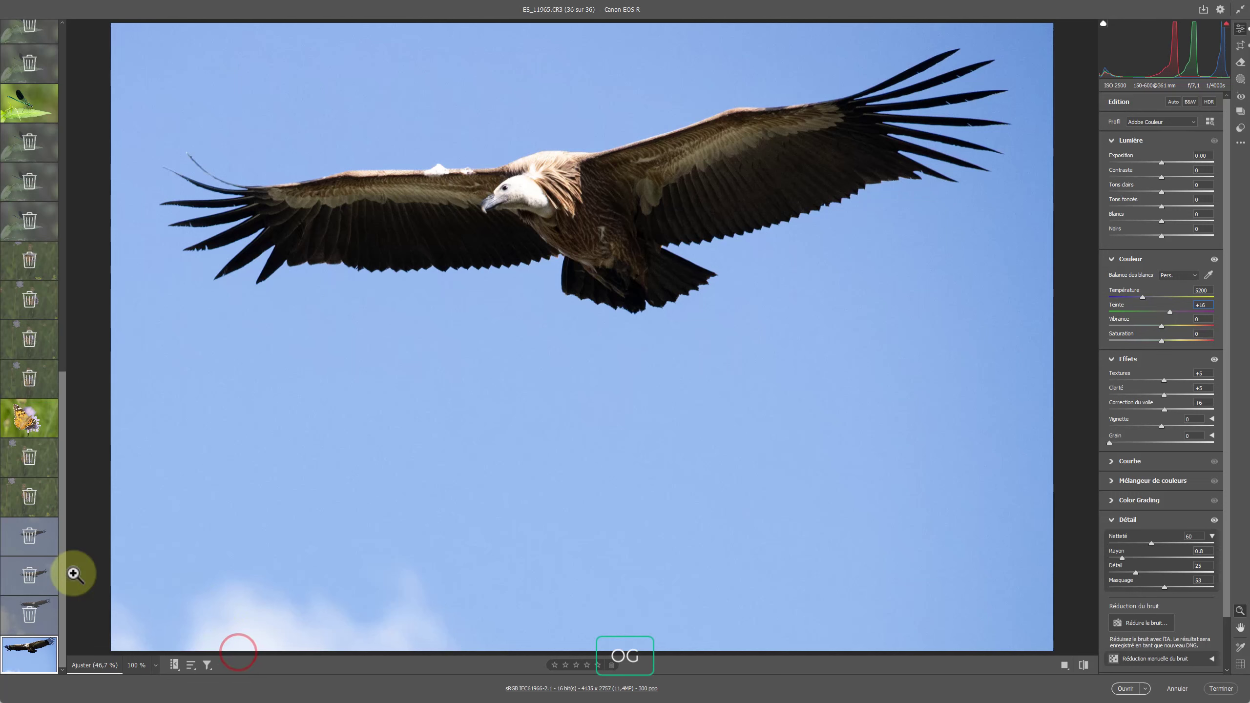
Remove the deletion mark from the three other vulture photos and filter the list to photos not marked for deletion.
click(36, 614)
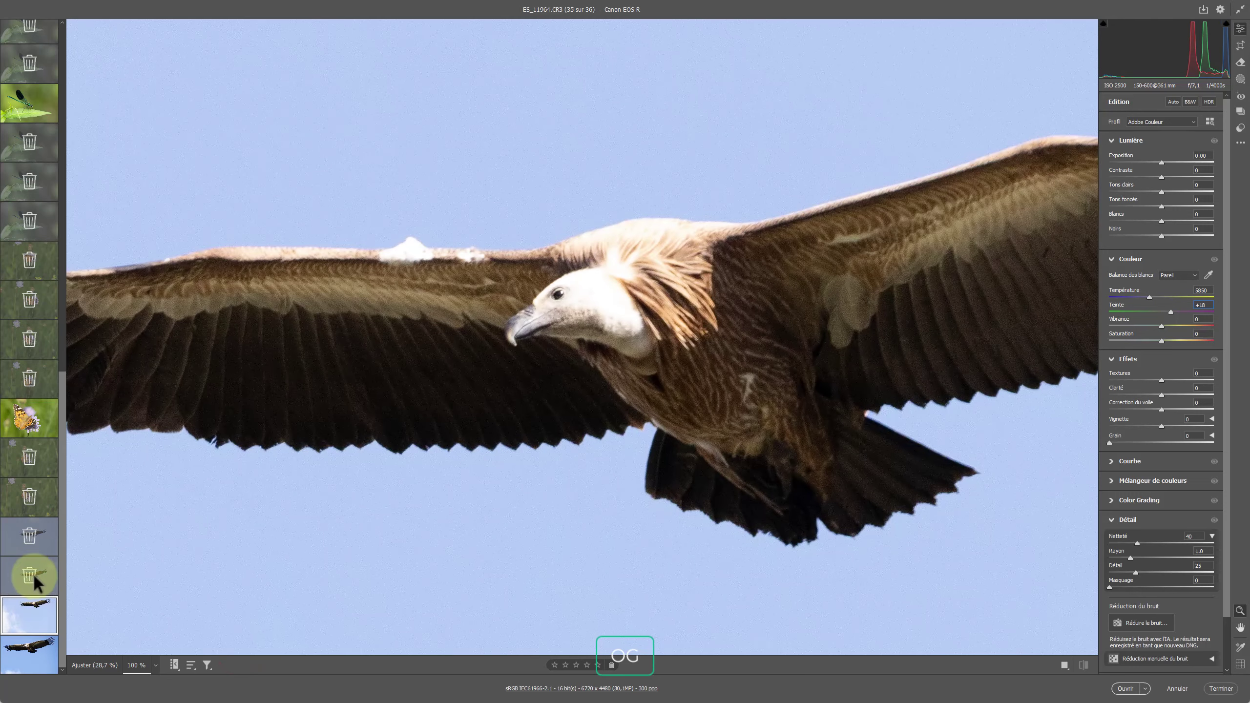
click(39, 573)
click(40, 536)
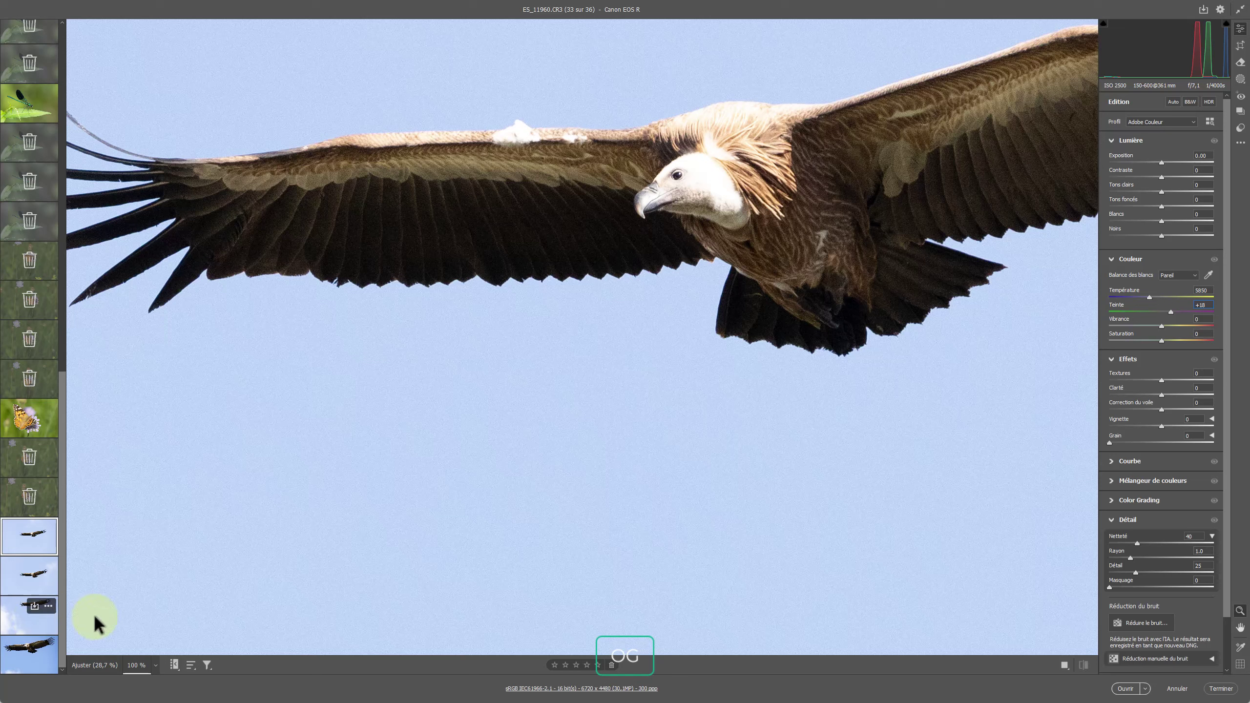
click(211, 665)
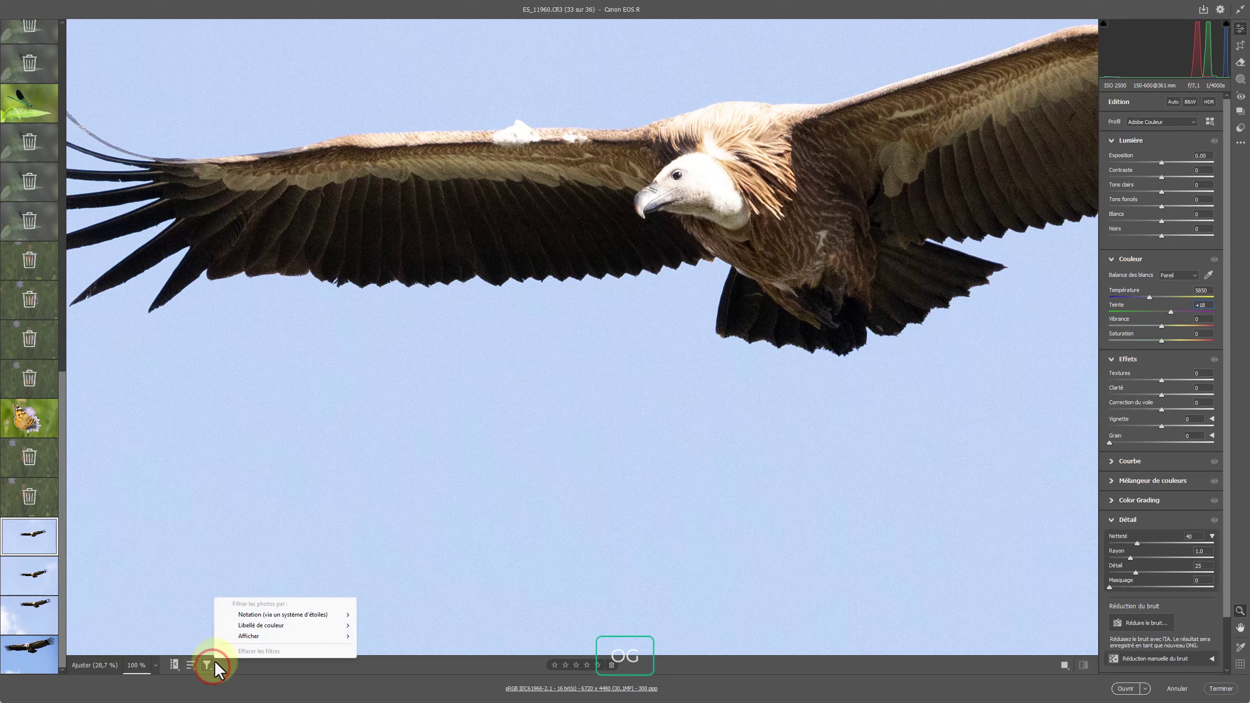
click(234, 637)
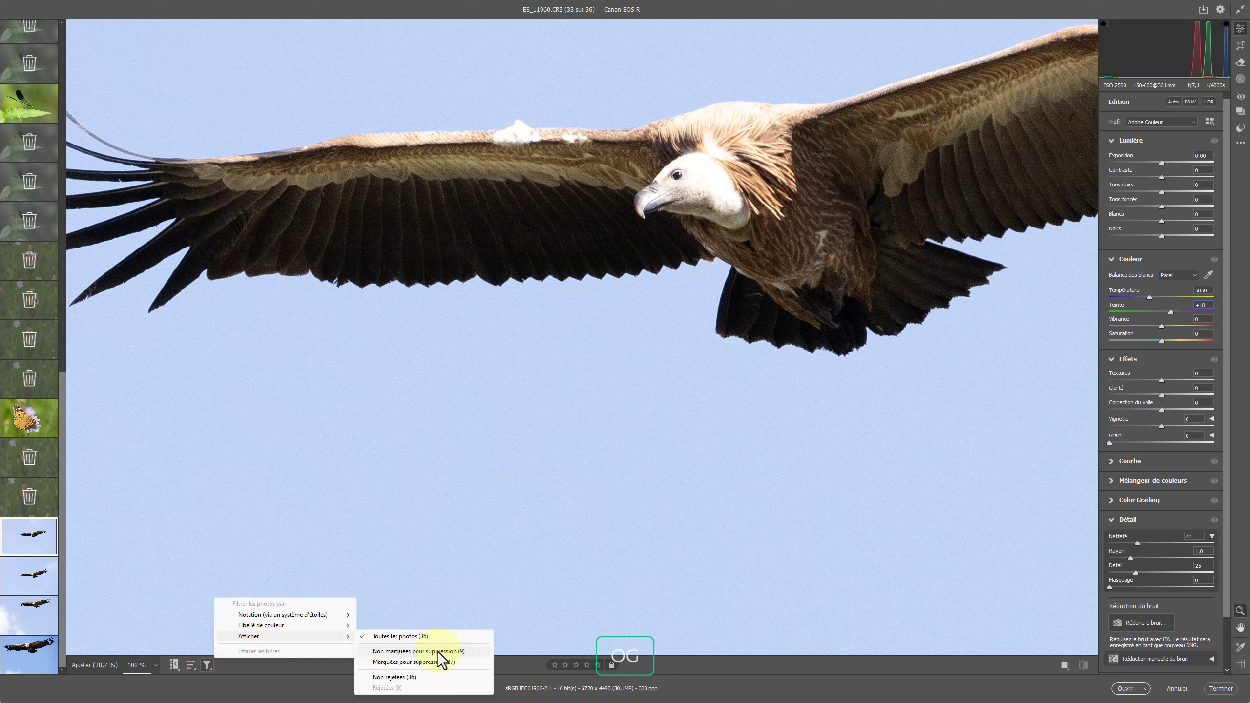
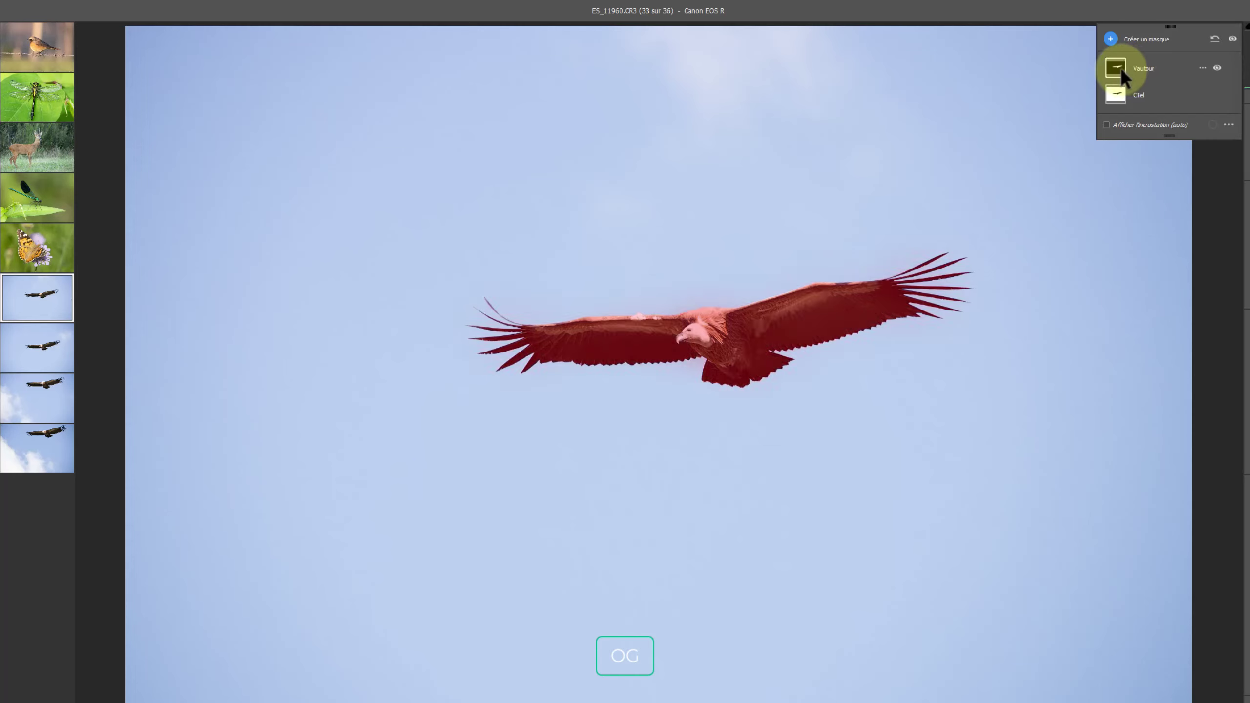
Check the Vautour mask on the first and last vulture photos, and select all four vulture photos with that mask active.
click(1119, 66)
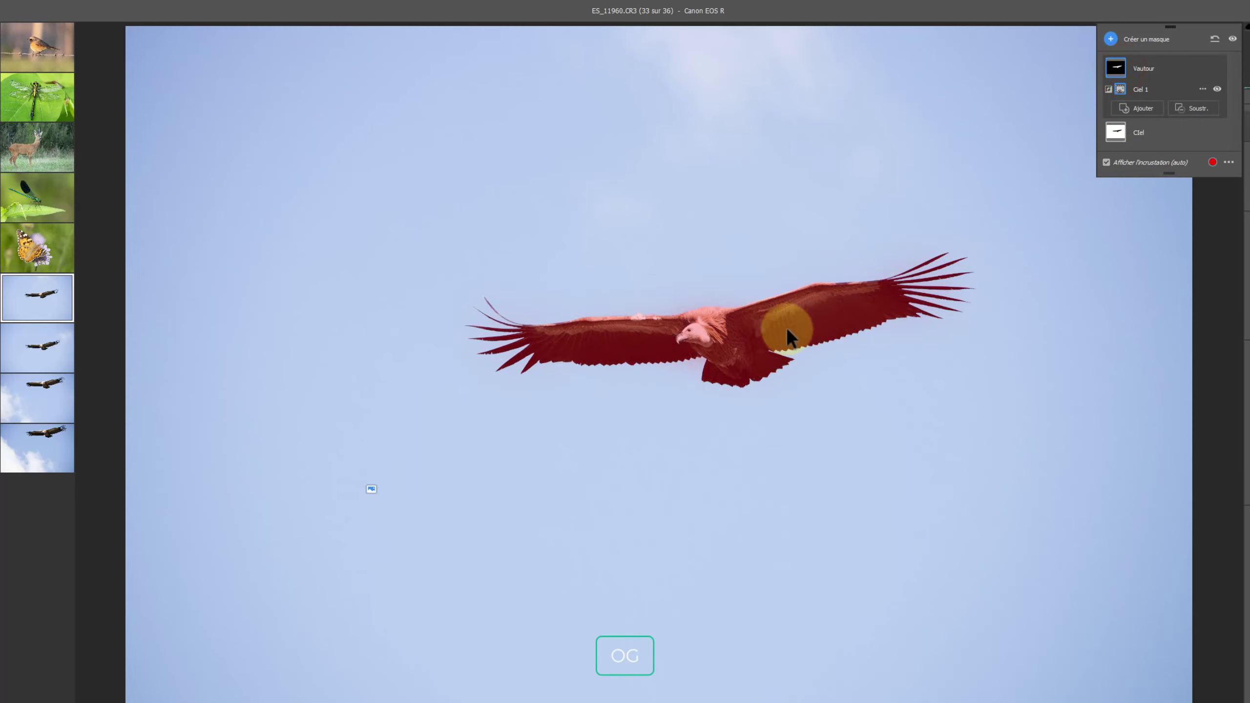
click(28, 441)
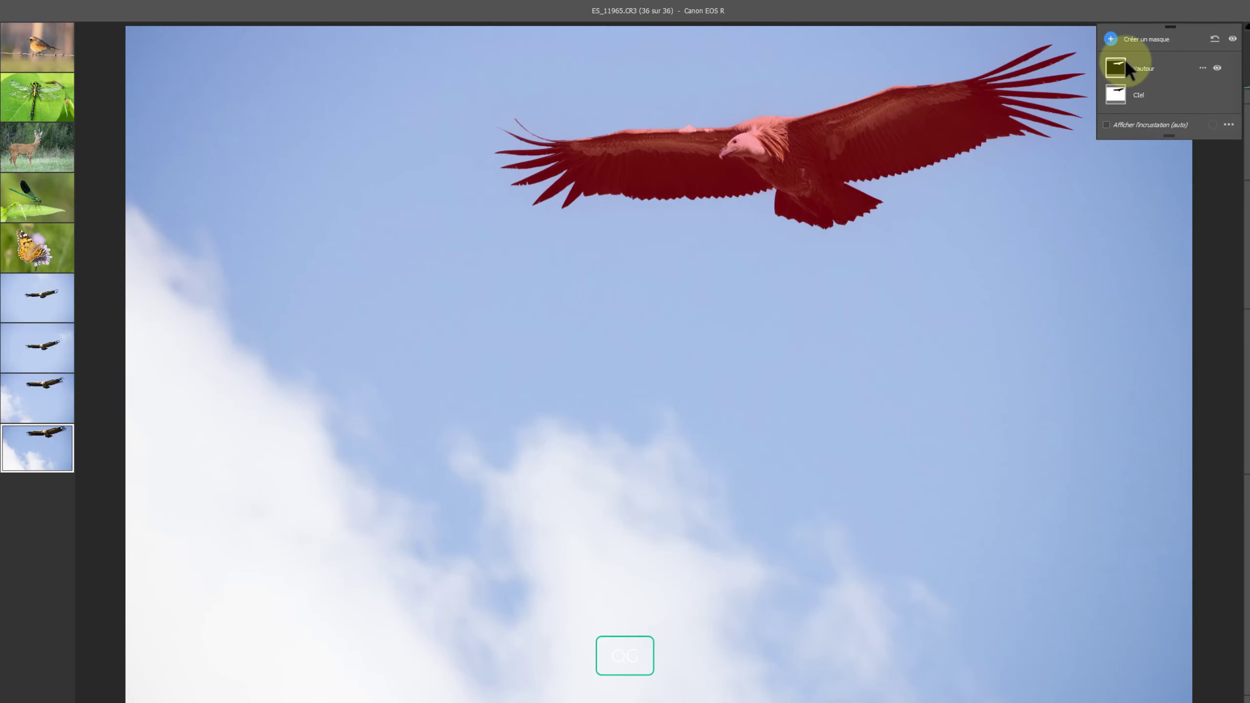
click(1116, 66)
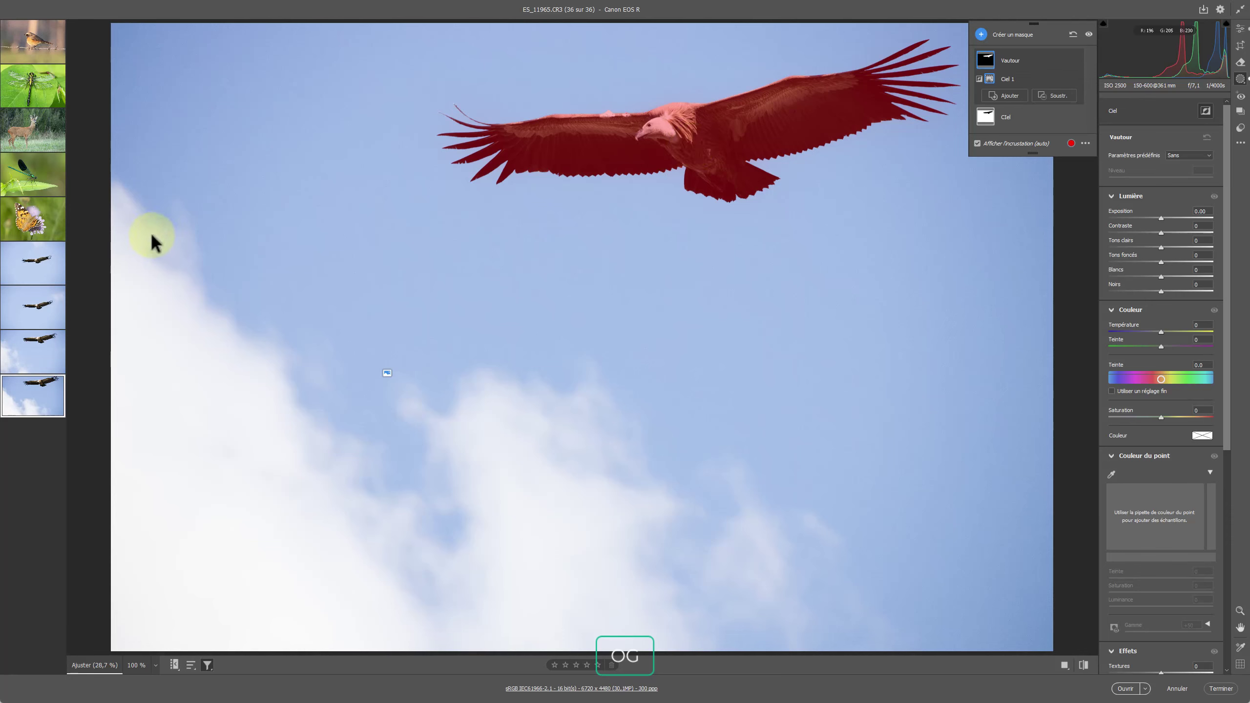
shift+click(48, 263)
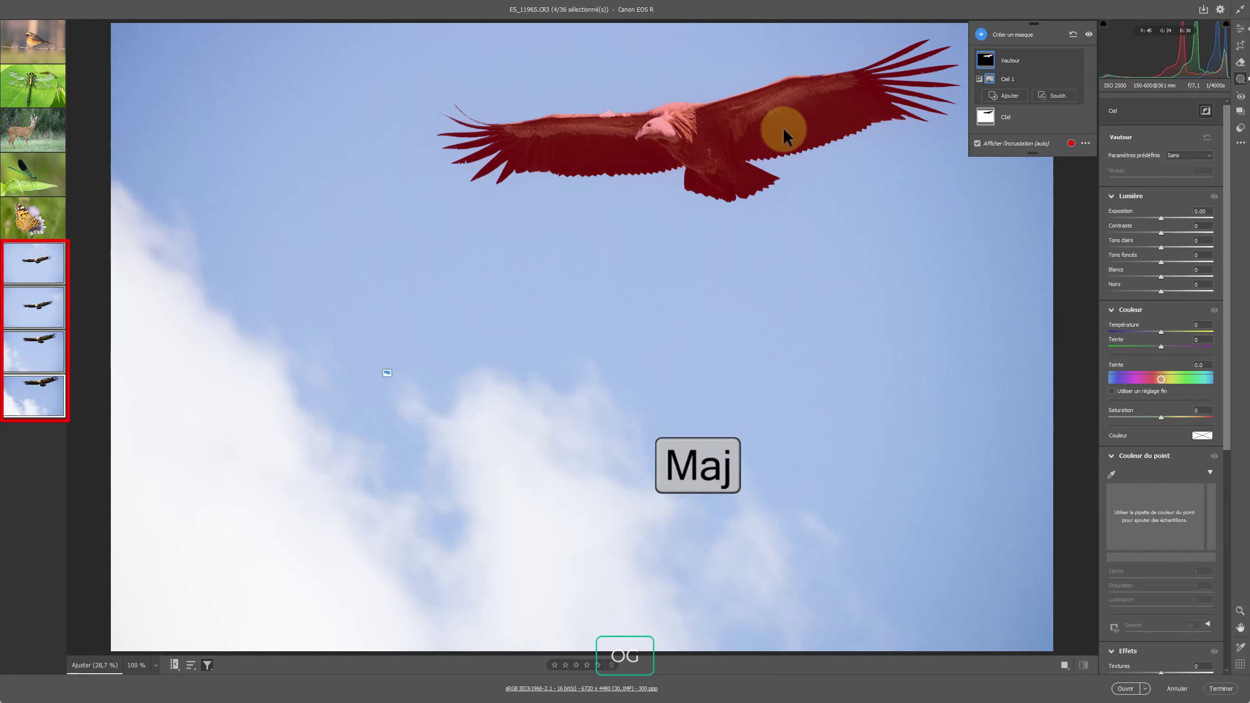
mouse_move(17, 300)
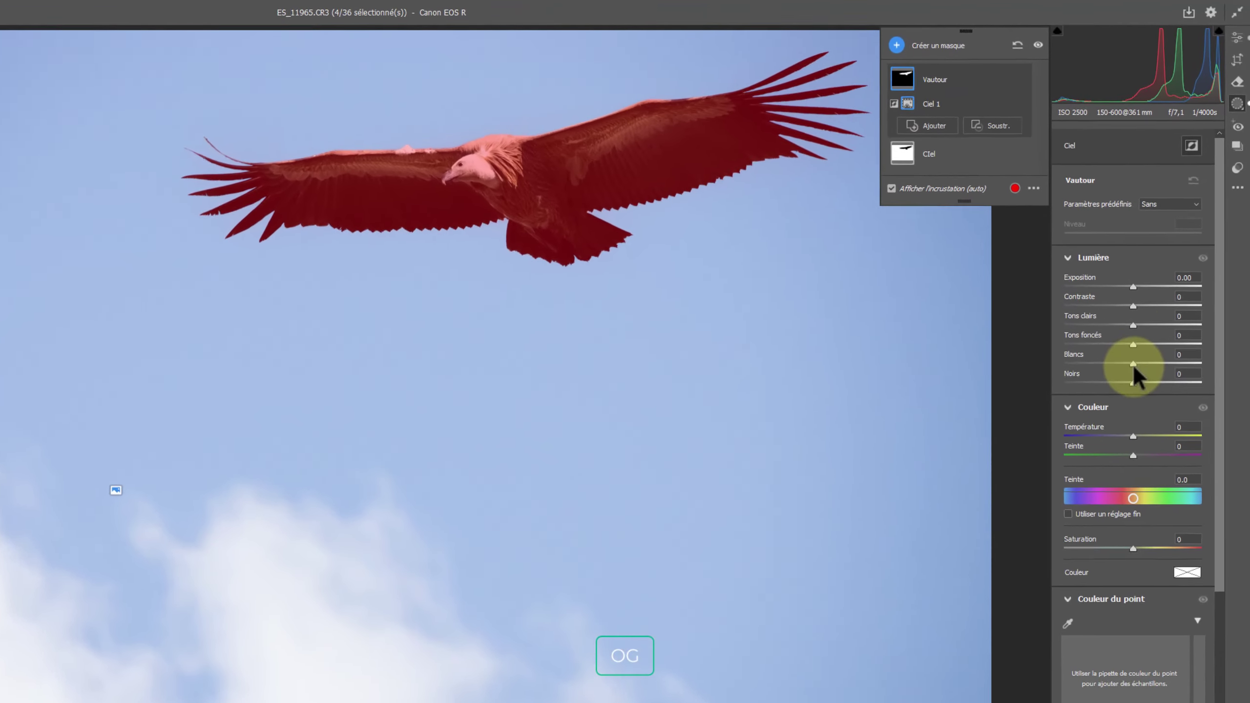
Set the Vautour mask's shadows to +9 and blacks to -5 for the four selected photos.
click(1133, 382)
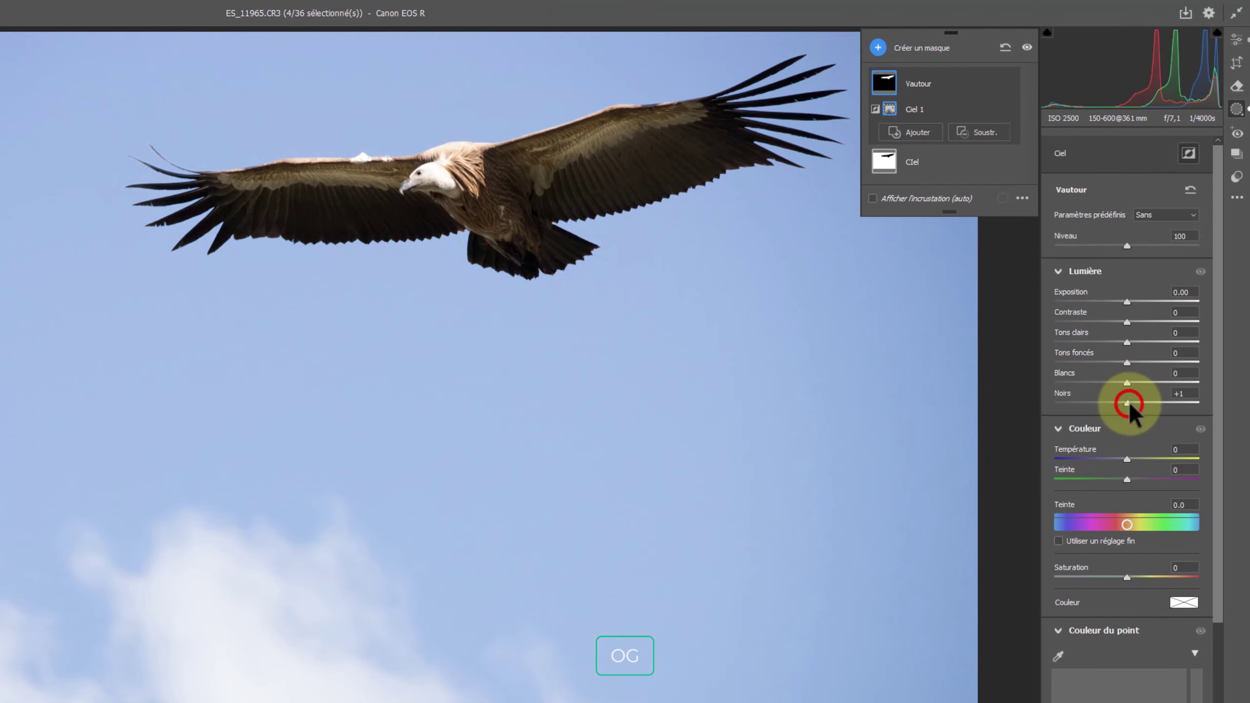
drag(1130, 405, 1131, 409)
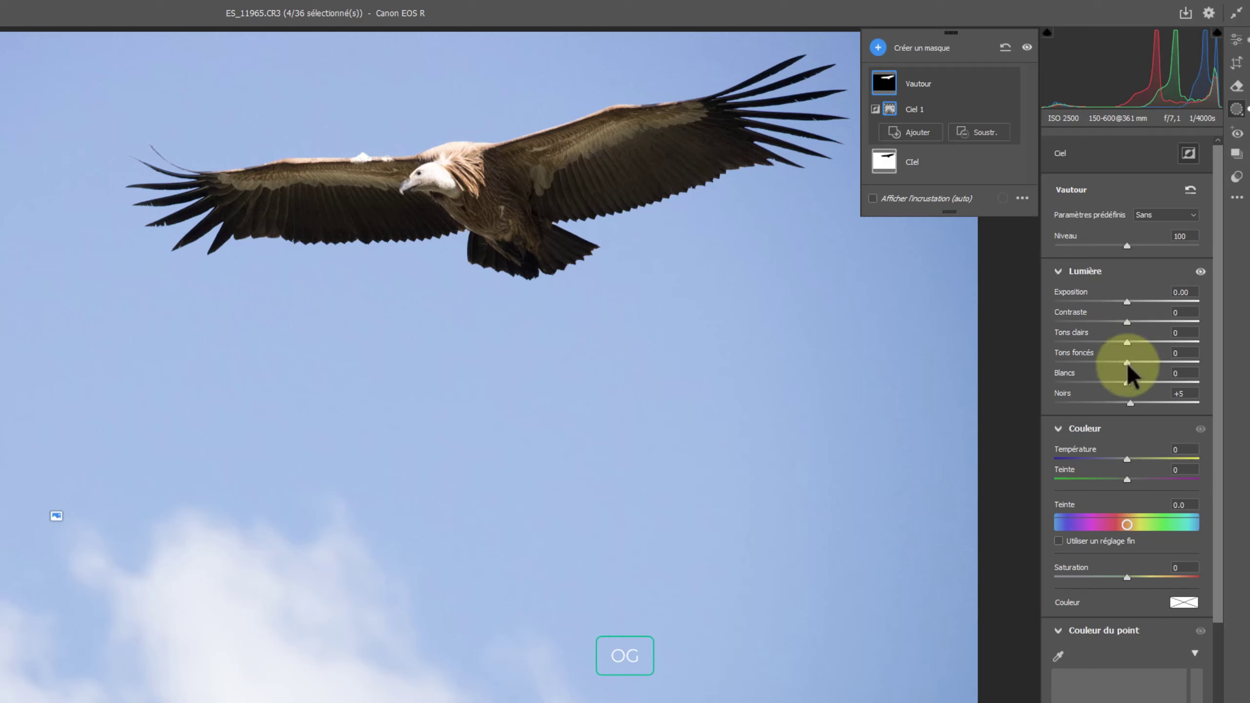
drag(1127, 362, 1122, 402)
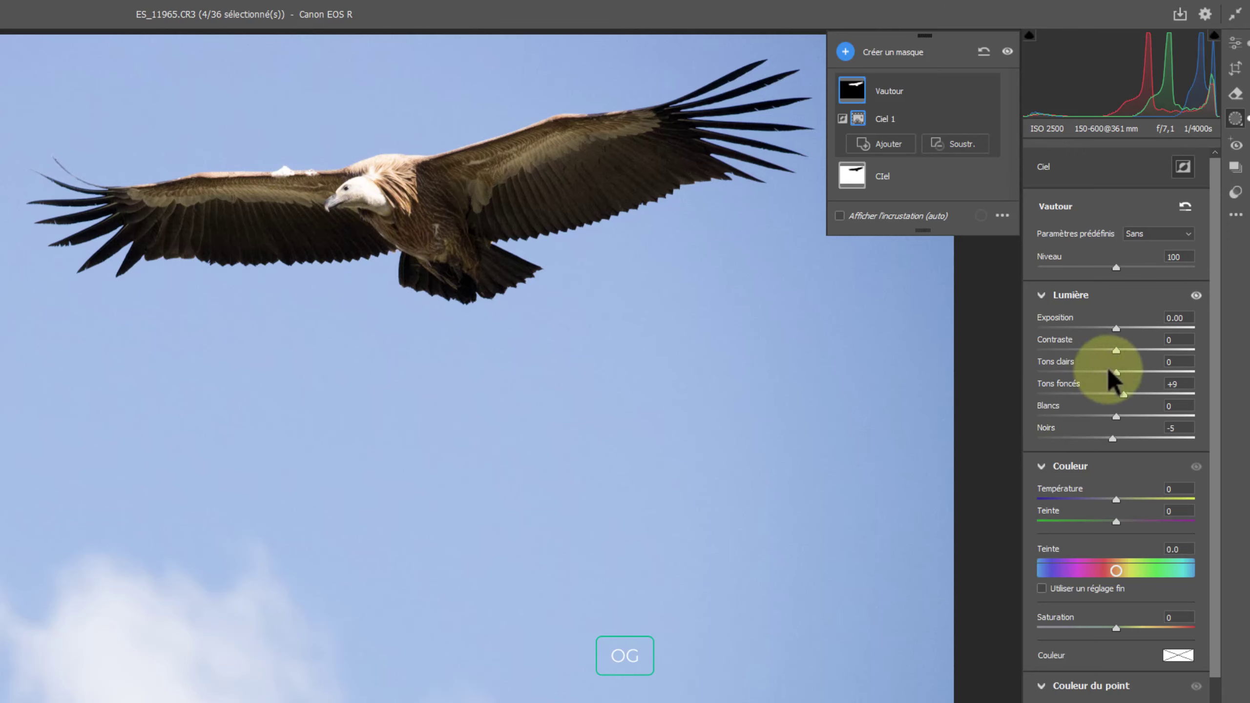
Lower the Vautour mask's highlights to -38 and whites to -22.
drag(1115, 369, 1105, 374)
drag(1115, 418, 1108, 417)
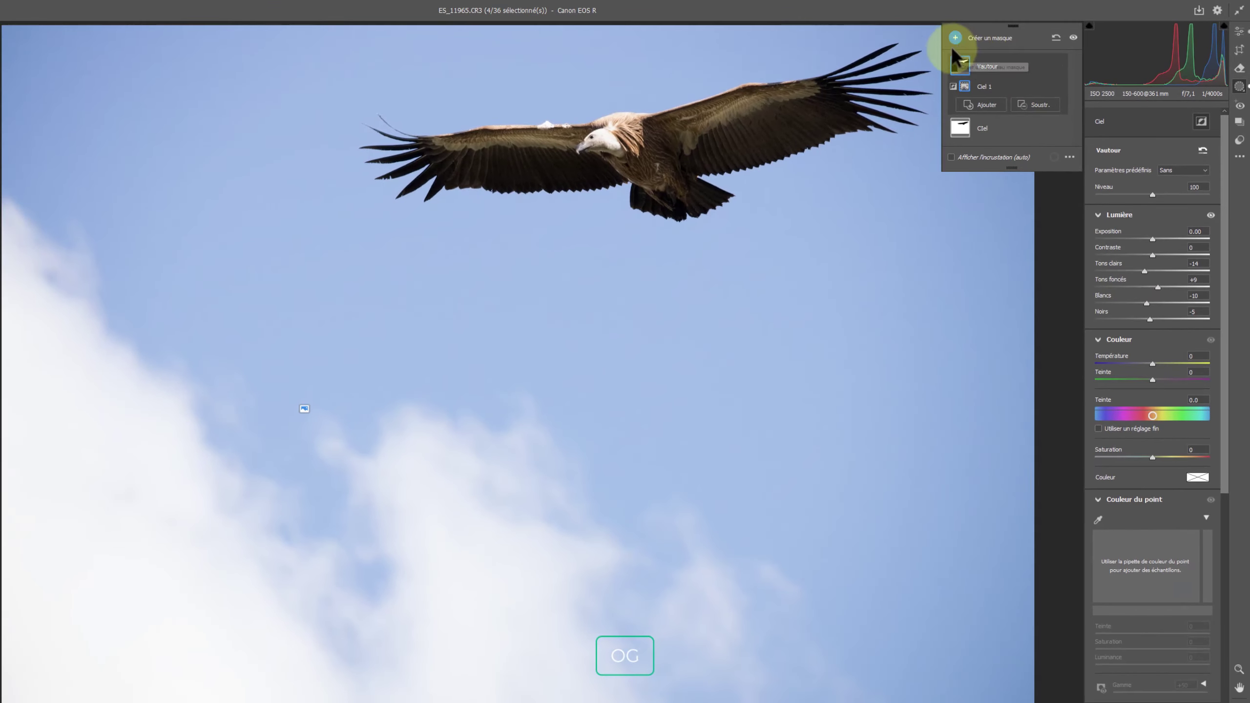
mouse_move(847, 94)
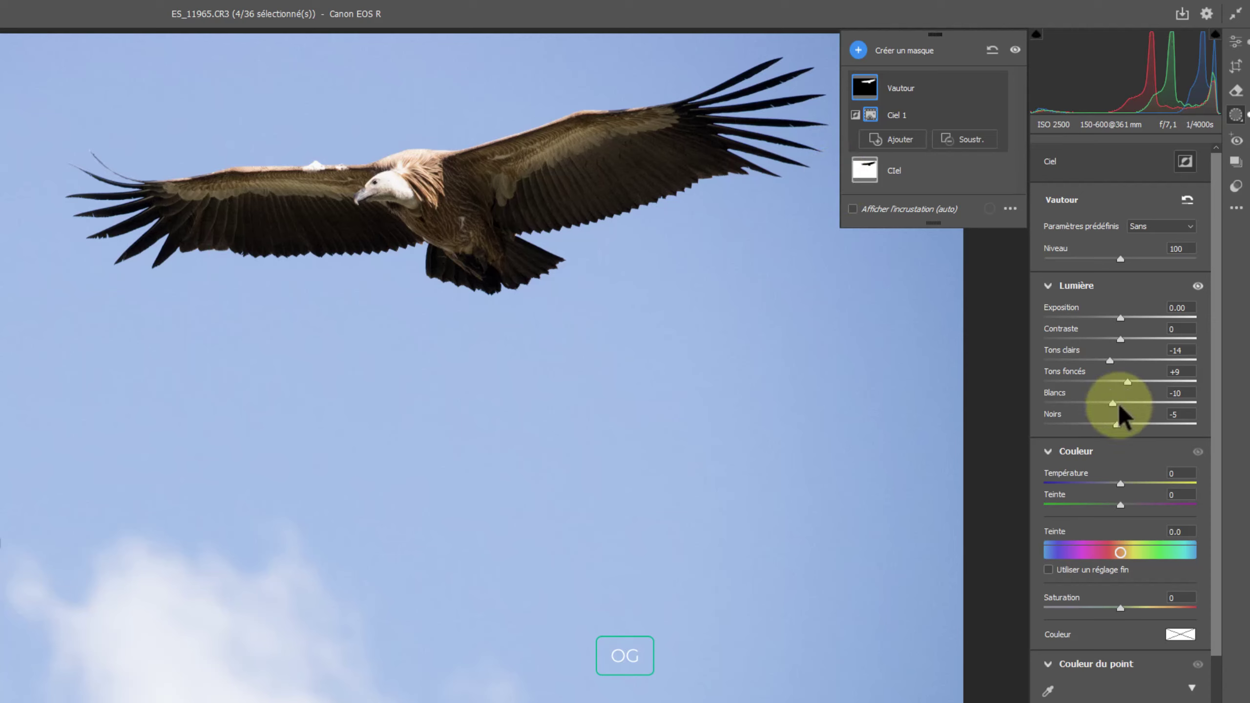
mouse_move(1112, 404)
mouse_down()
mouse_move(1088, 401)
mouse_move(1103, 404)
mouse_up()
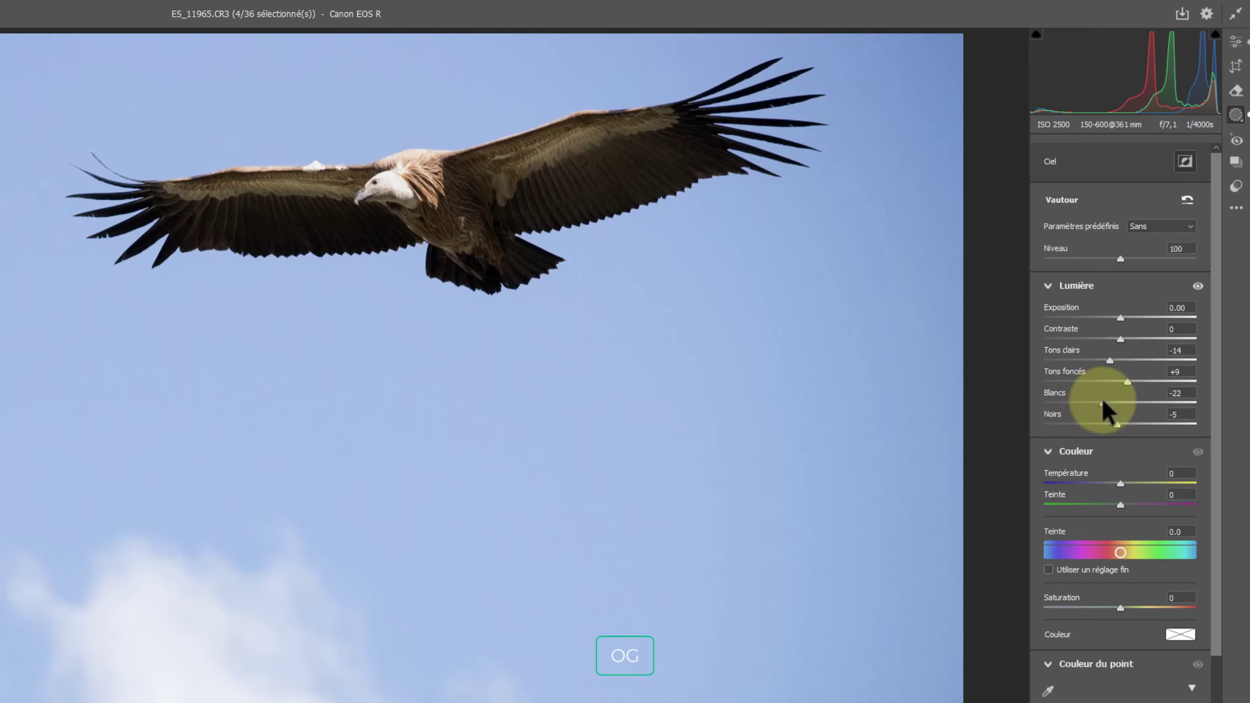
drag(1111, 360, 1097, 363)
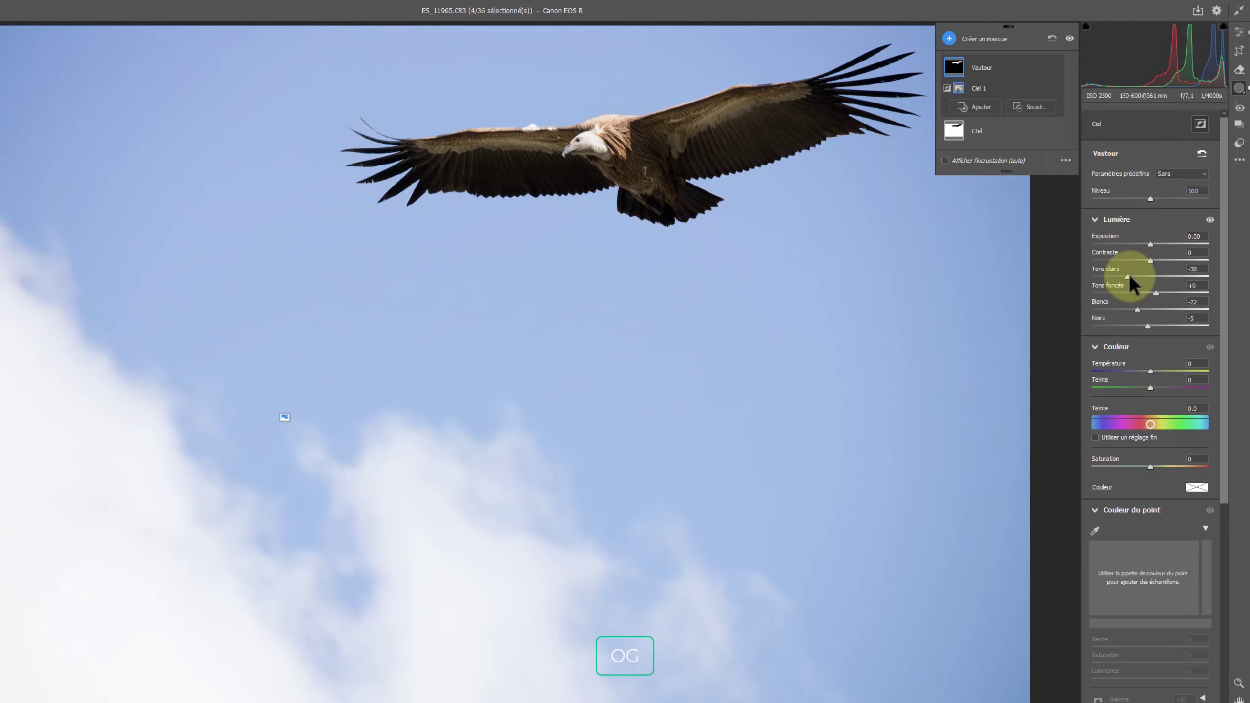
Set the Vautour mask's texture and clarity to +6 and its dehaze to 3.
scroll(1138, 583, down, 4)
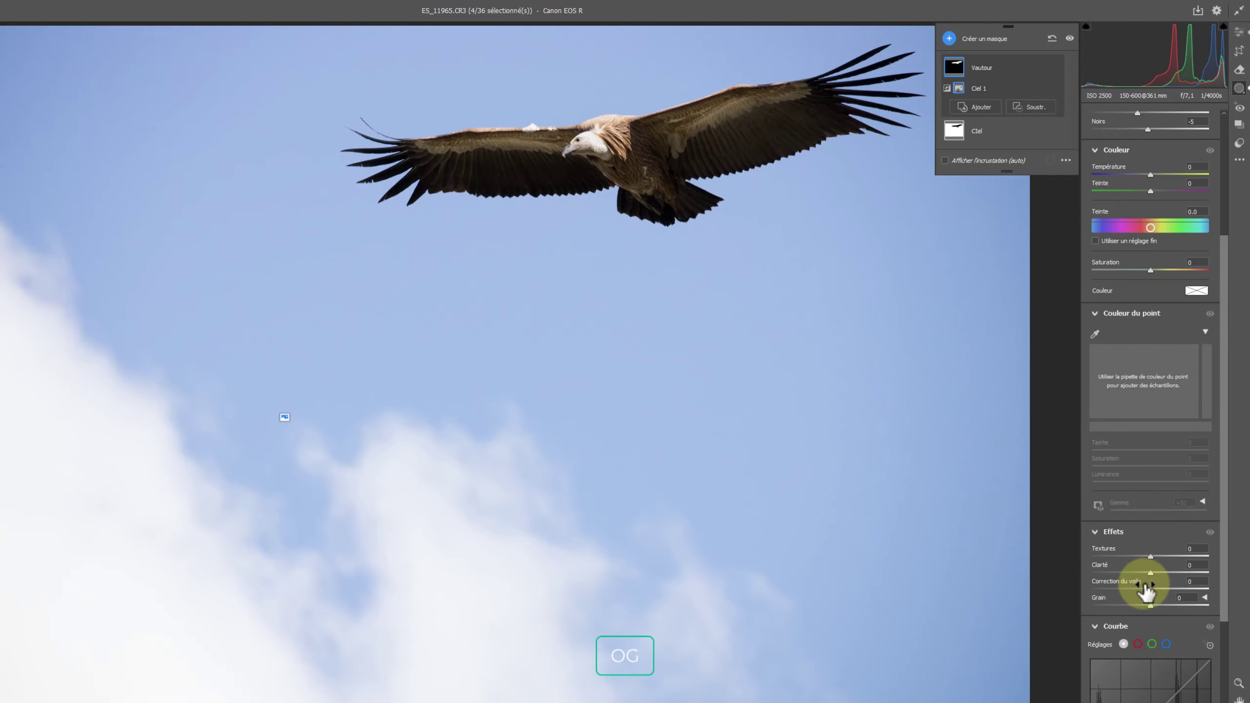
click(1196, 548)
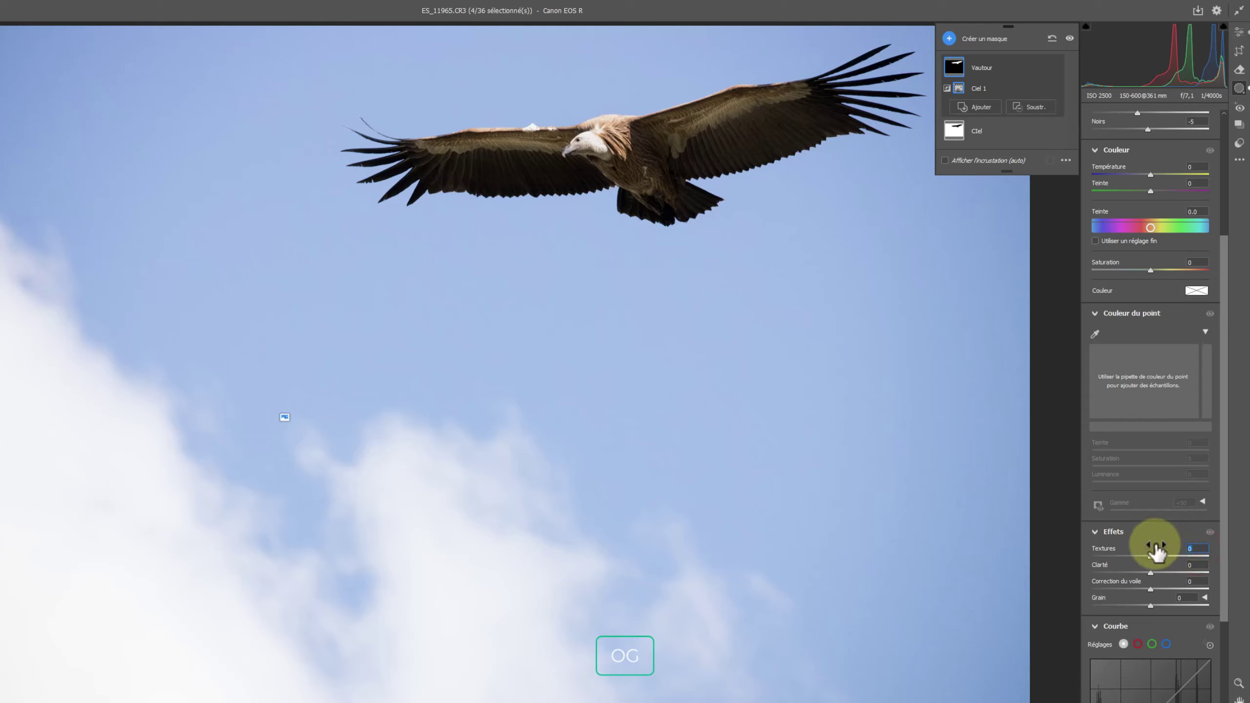
drag(1155, 550, 1159, 550)
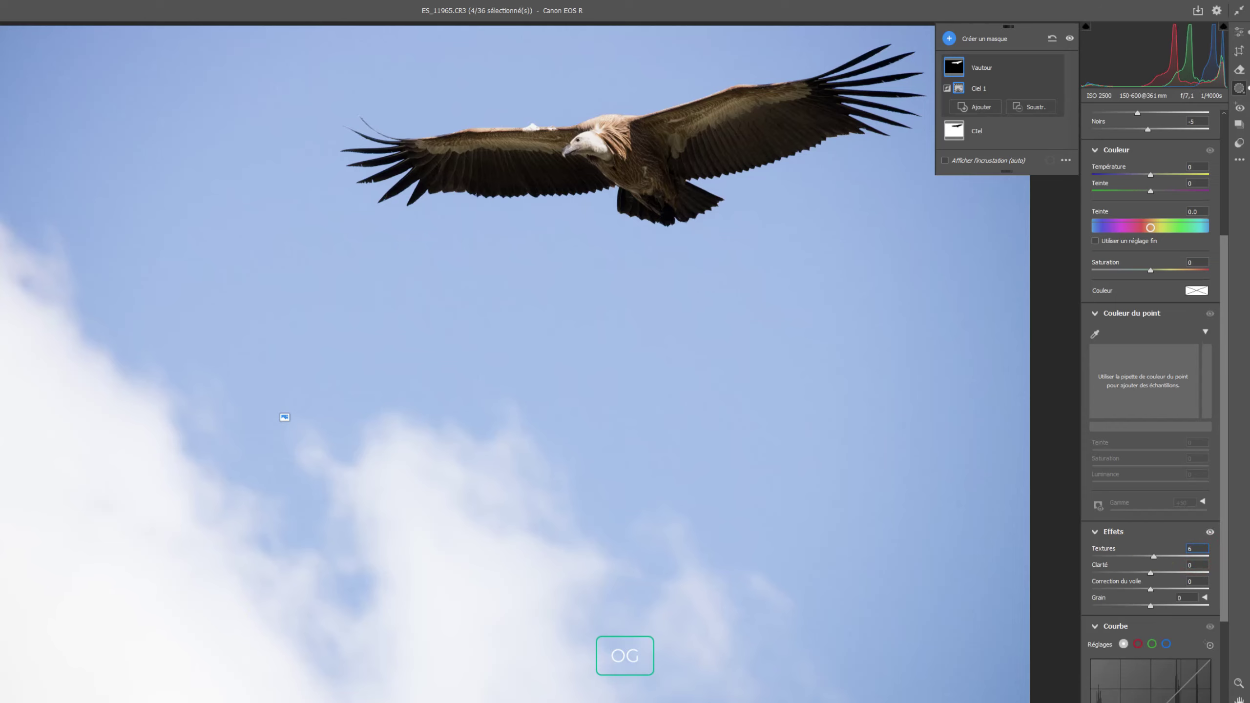
click(1195, 564)
drag(1150, 572, 1176, 576)
click(1201, 581)
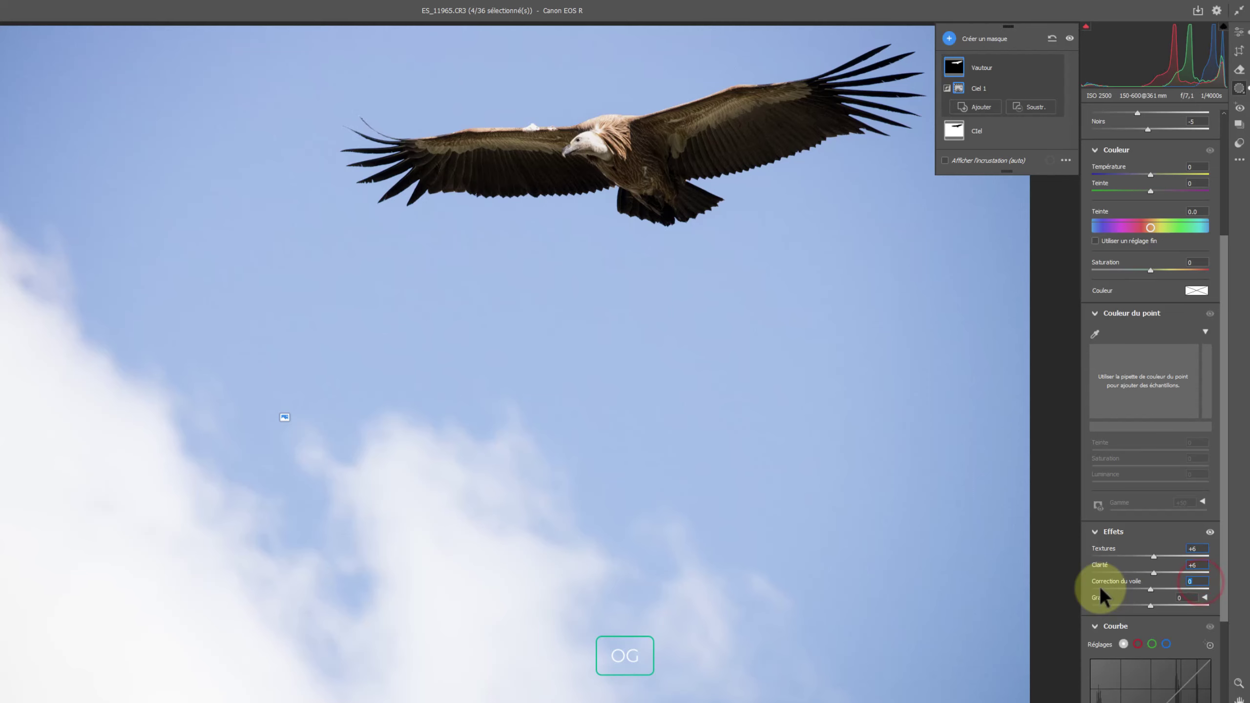
text(3)
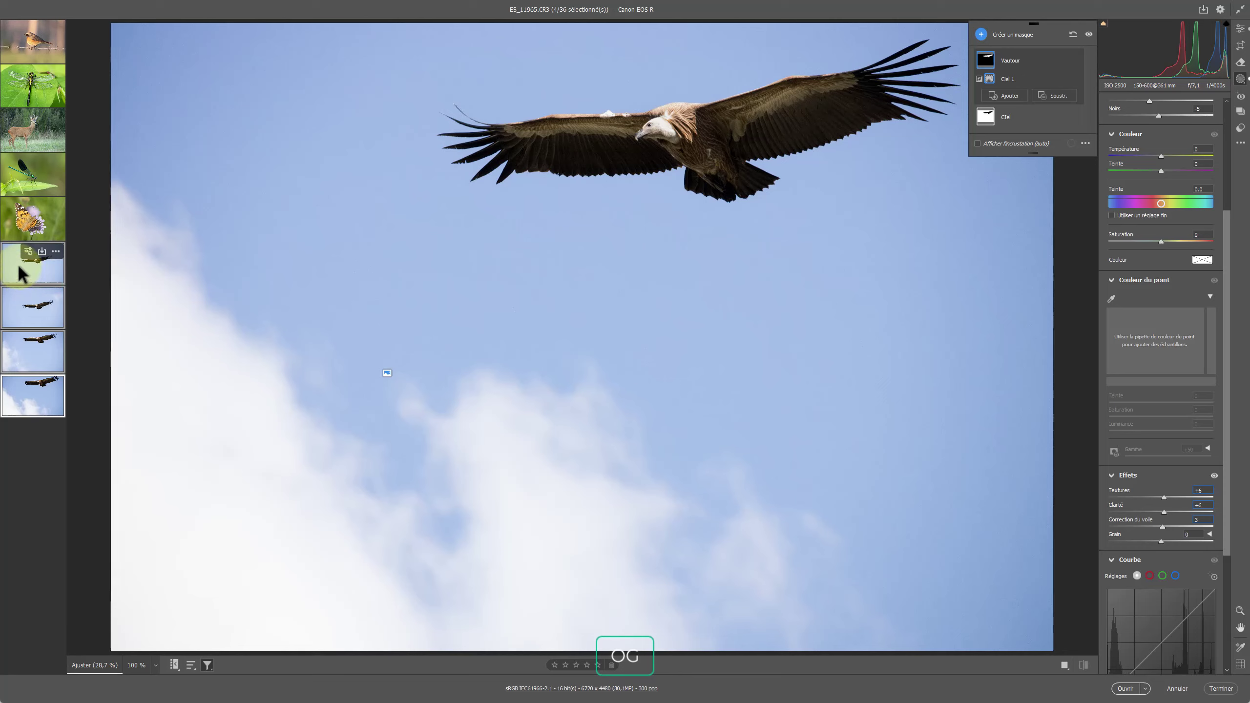
Select all nine kept photos and enhance them with AI noise reduction at an amount of 50.
click(21, 54)
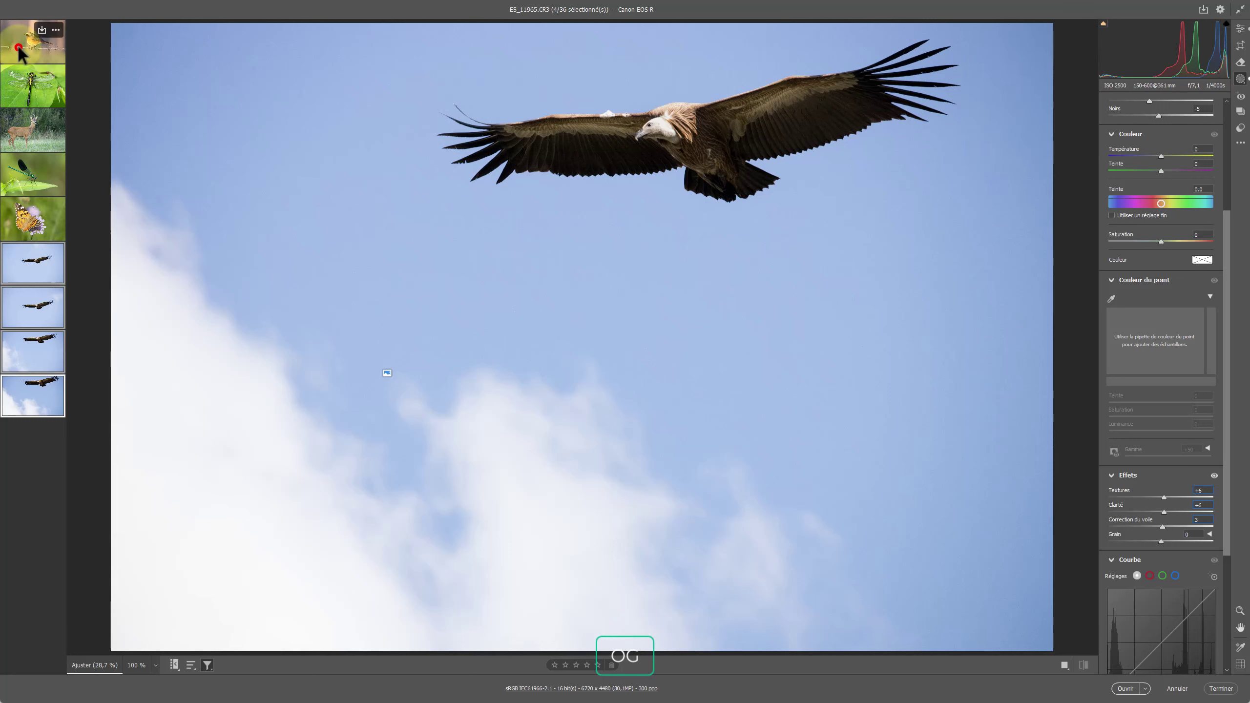
shift+click(18, 393)
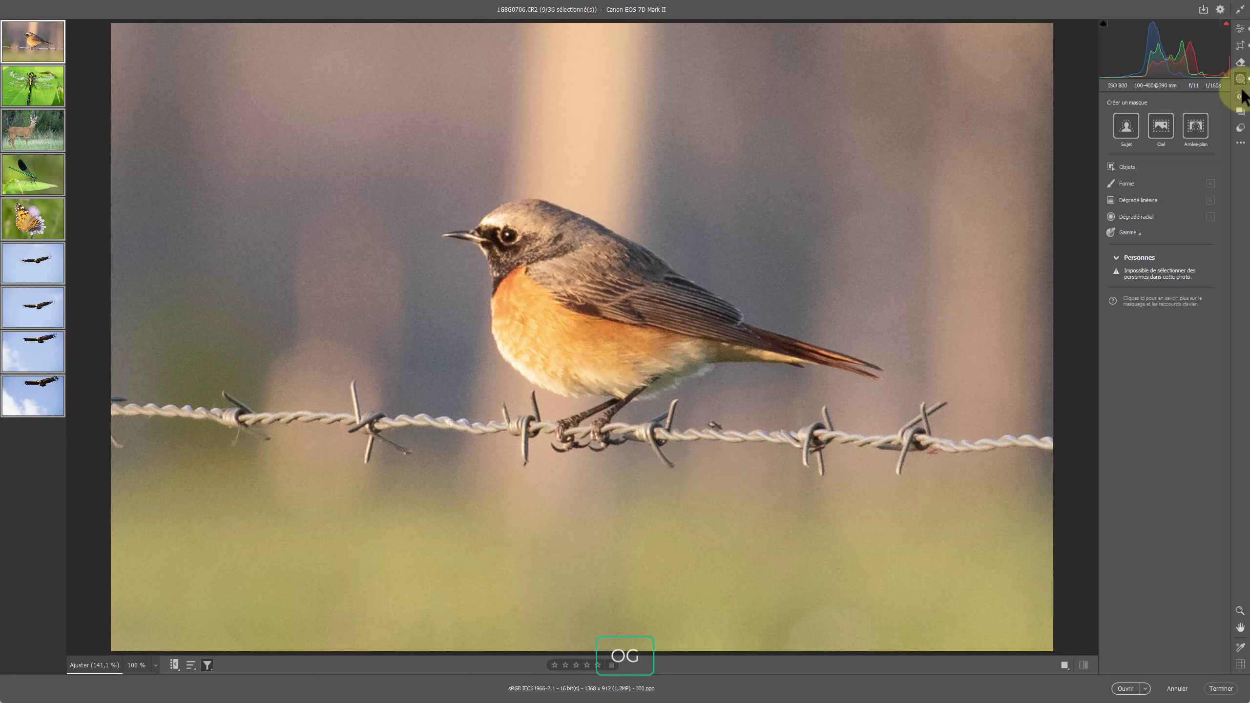
click(1238, 30)
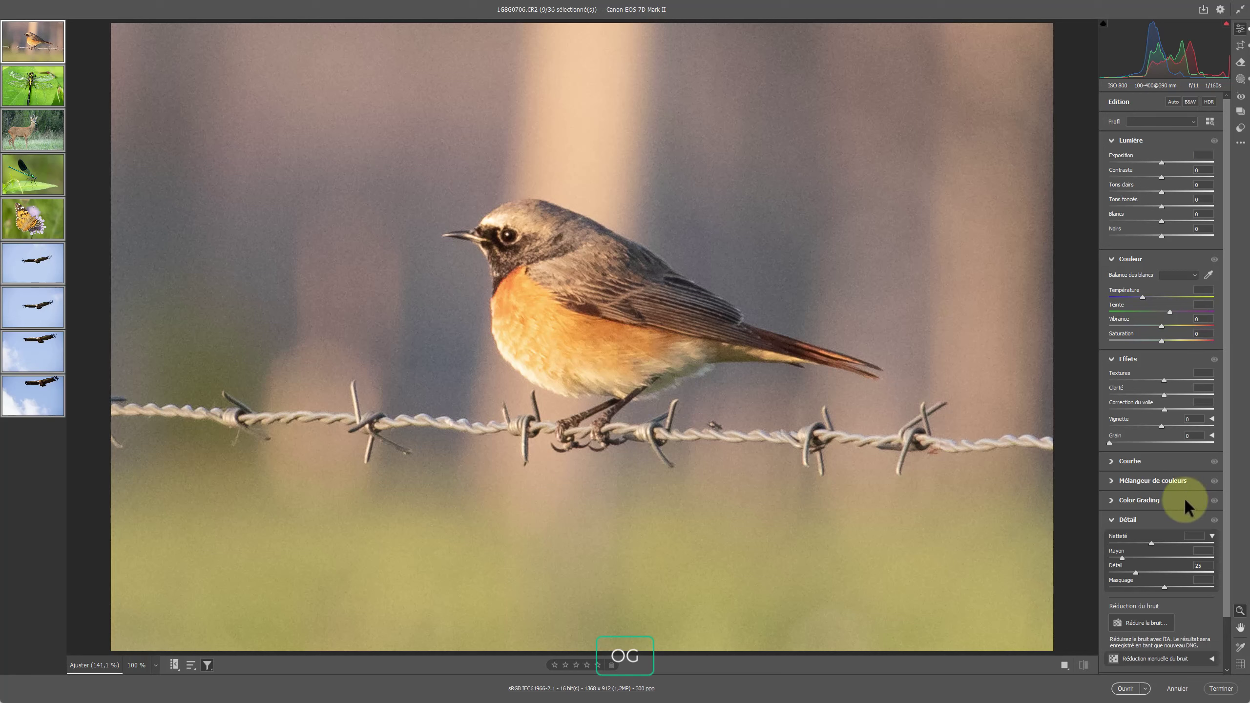
click(1127, 621)
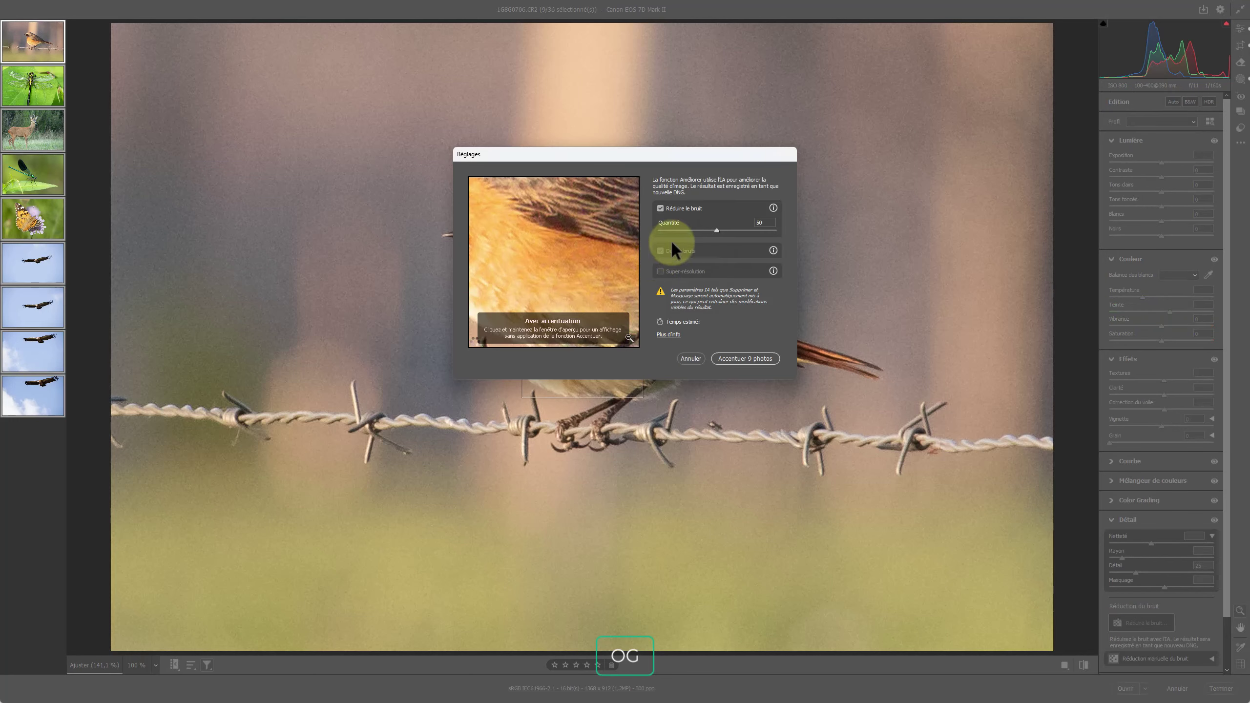
click(733, 356)
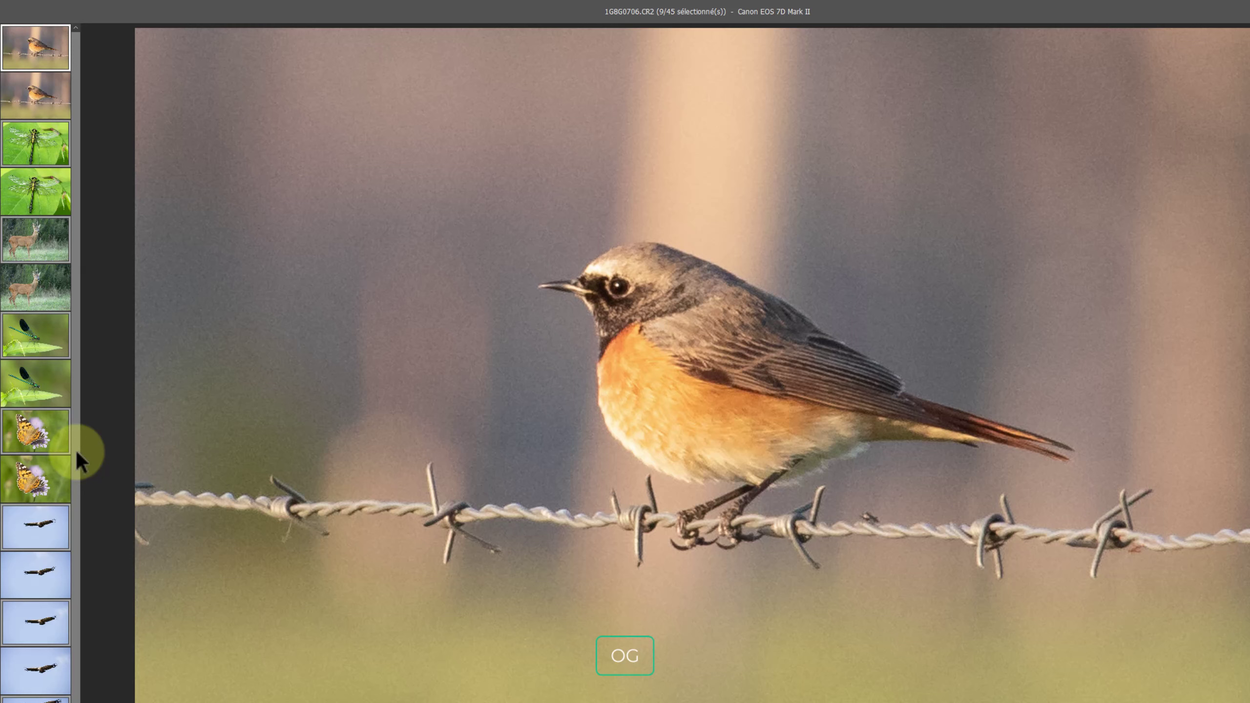
Compare the original redstart photo with its denoised DNG version.
click(45, 53)
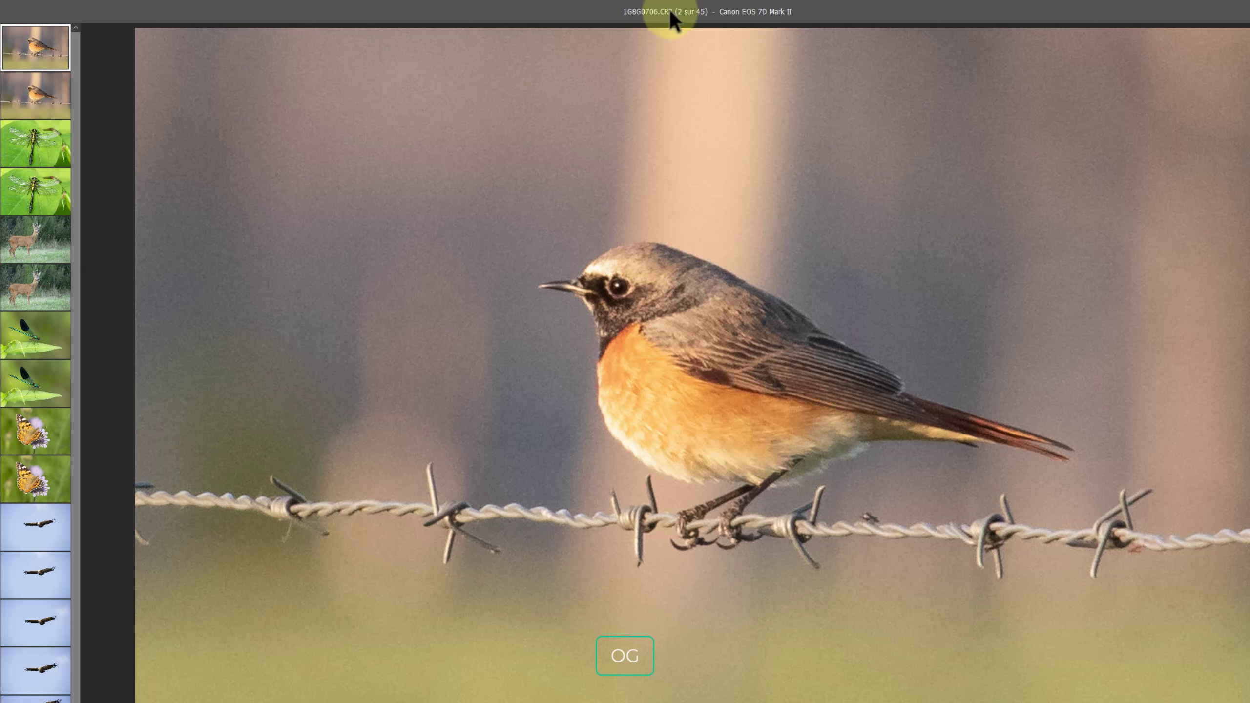
click(17, 100)
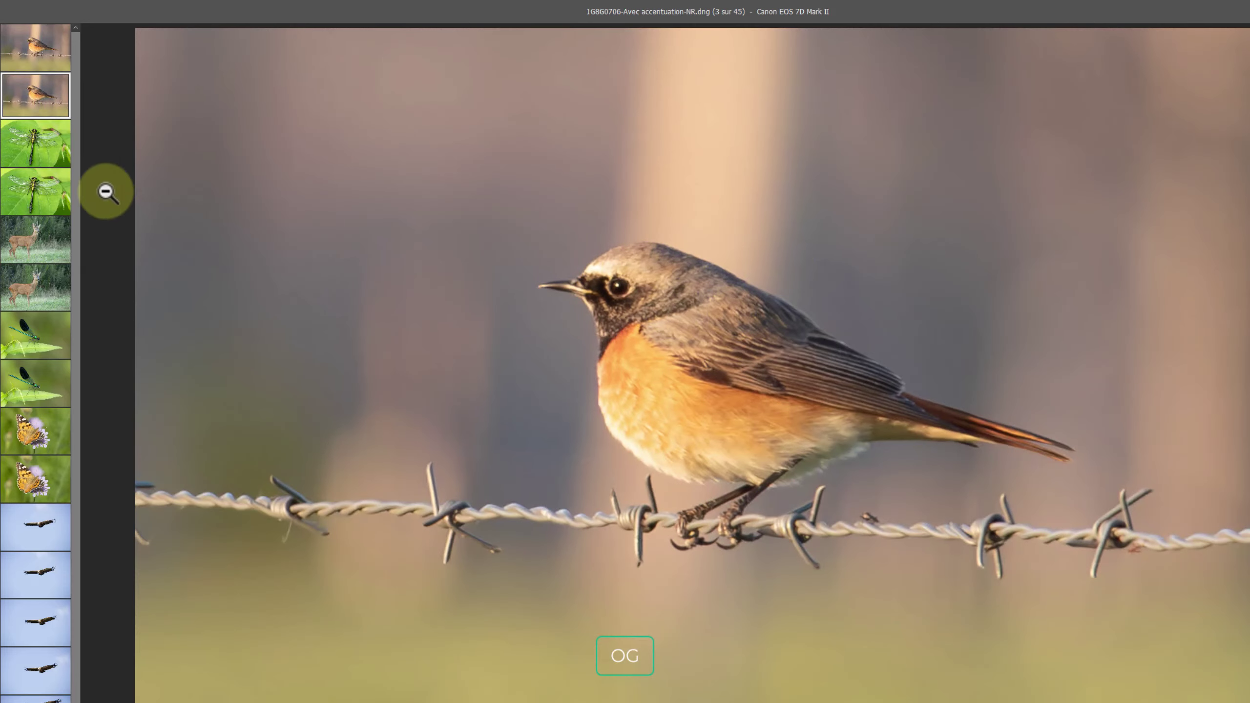
Select both butterfly photos, the original and its denoised version, and add a subject mask with exposure at -0.45.
click(22, 435)
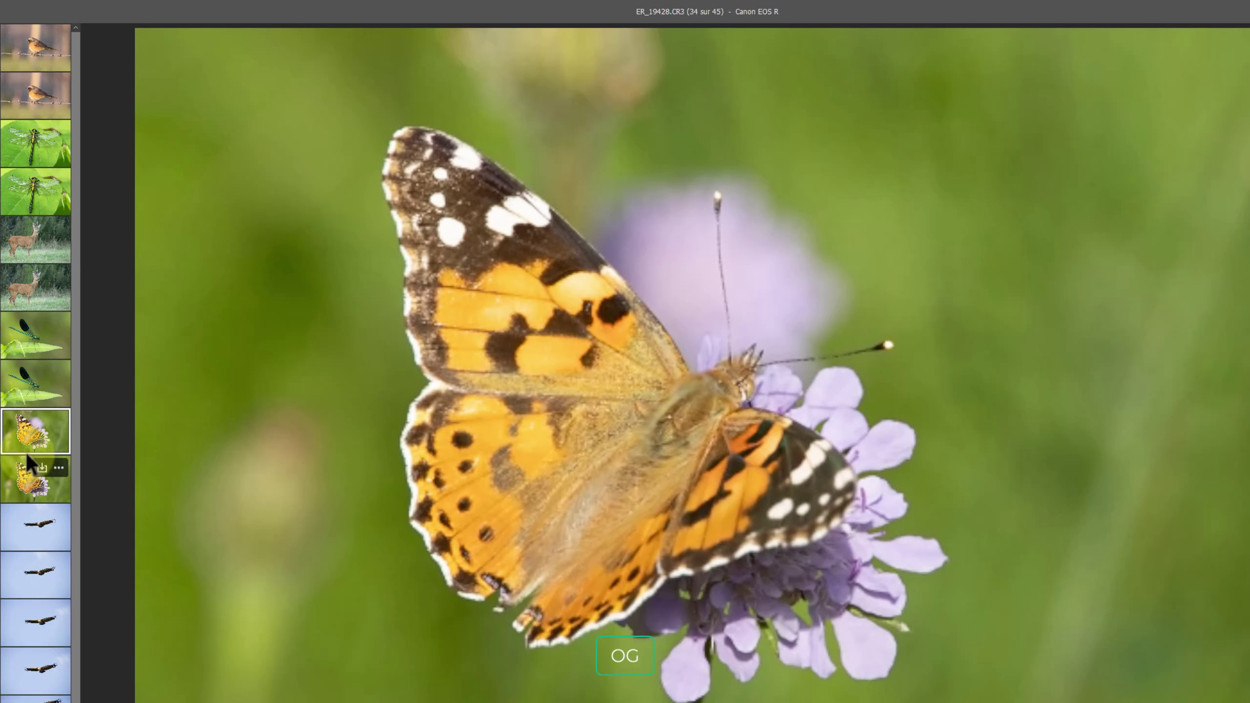
shift+click(25, 471)
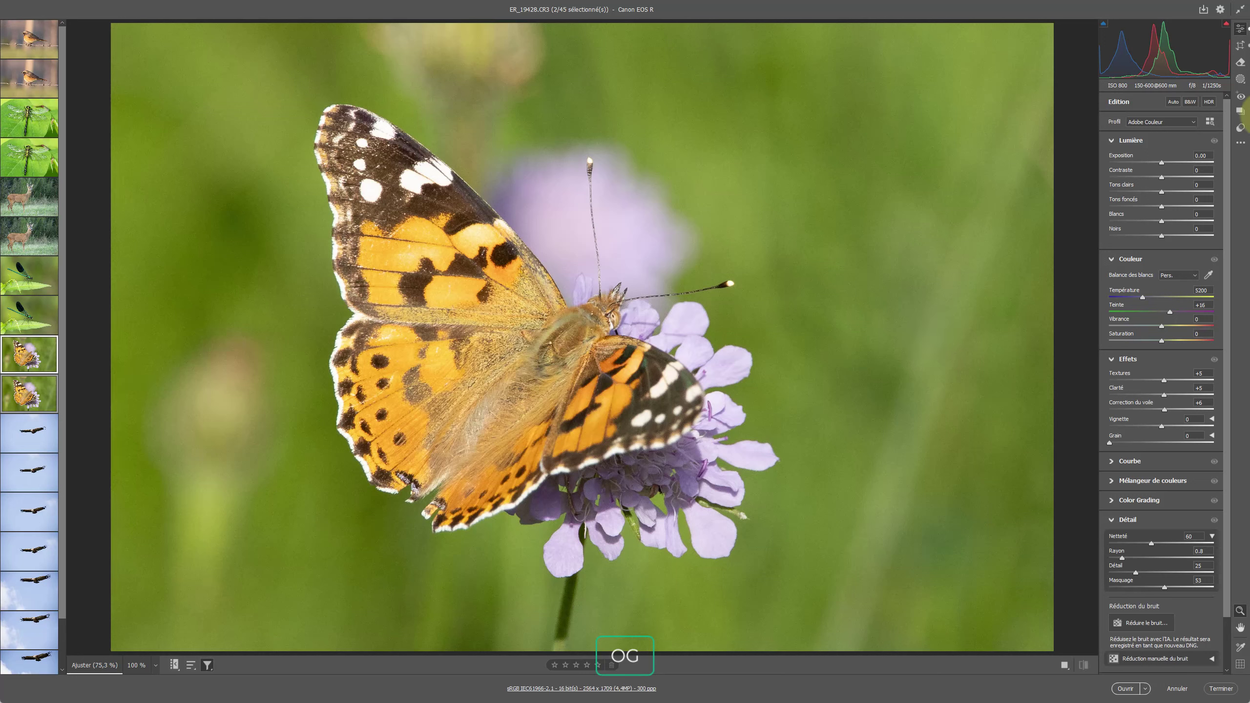
click(1241, 80)
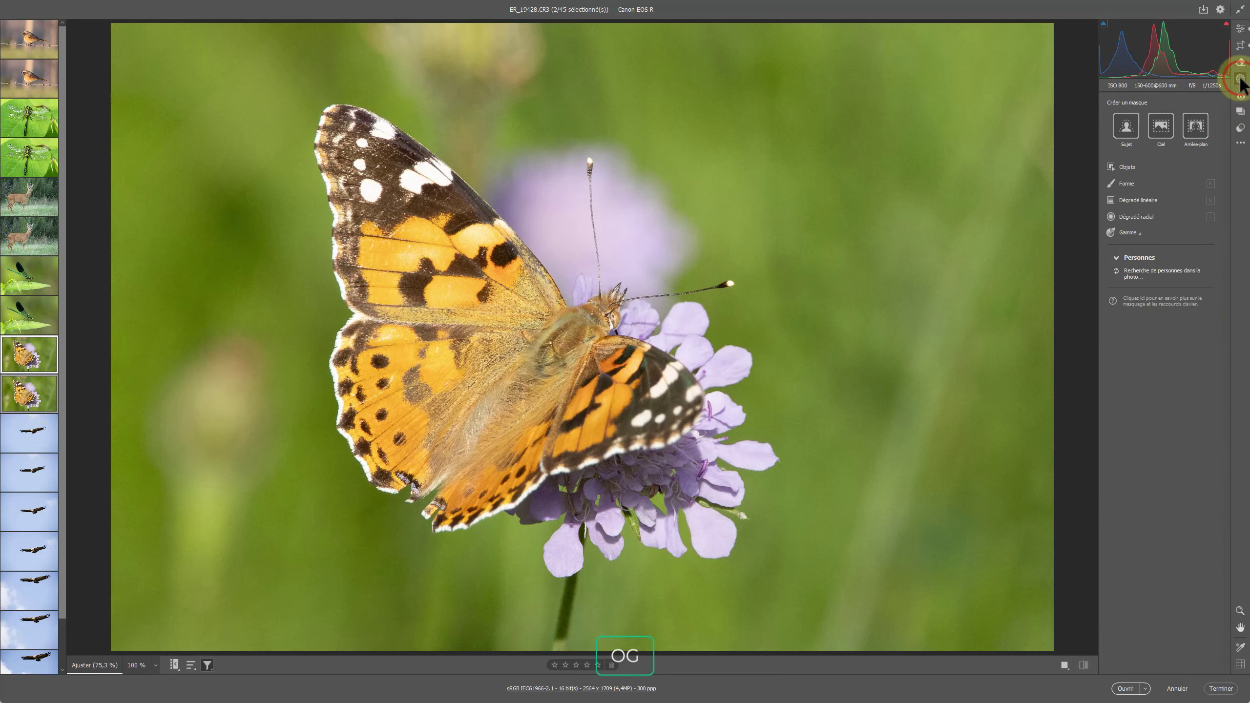
click(1127, 127)
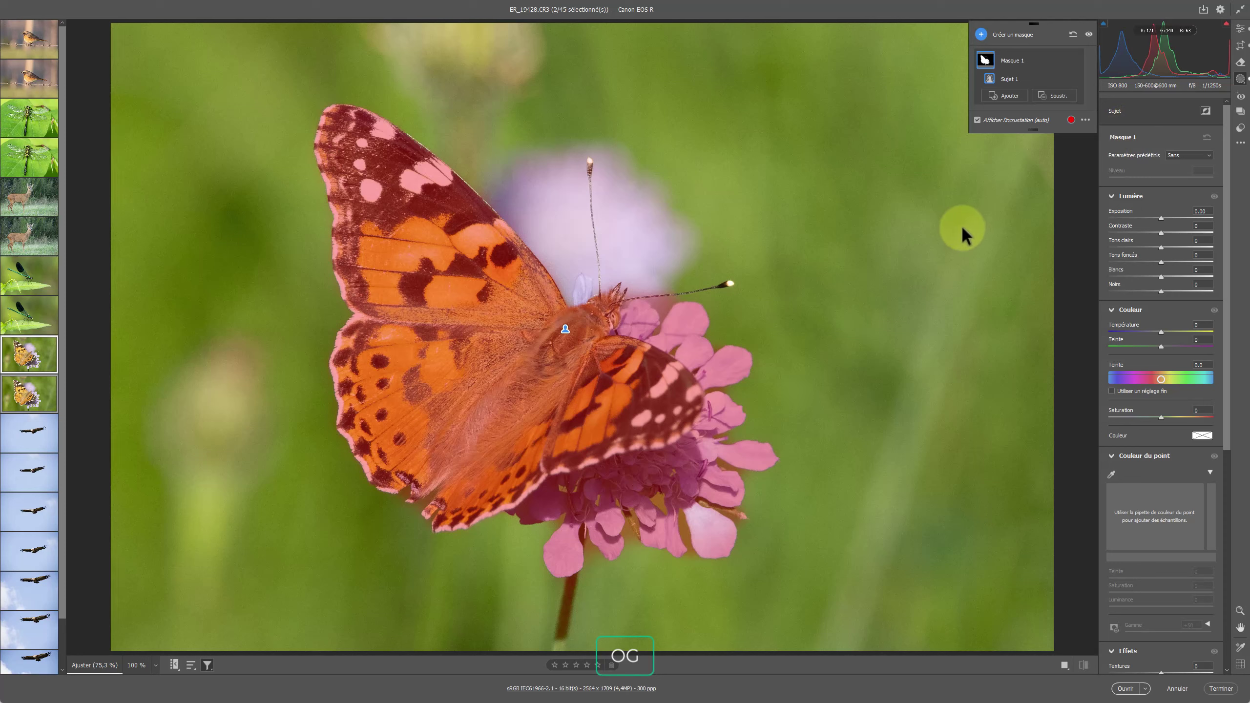
click(1161, 218)
drag(1160, 218, 1153, 217)
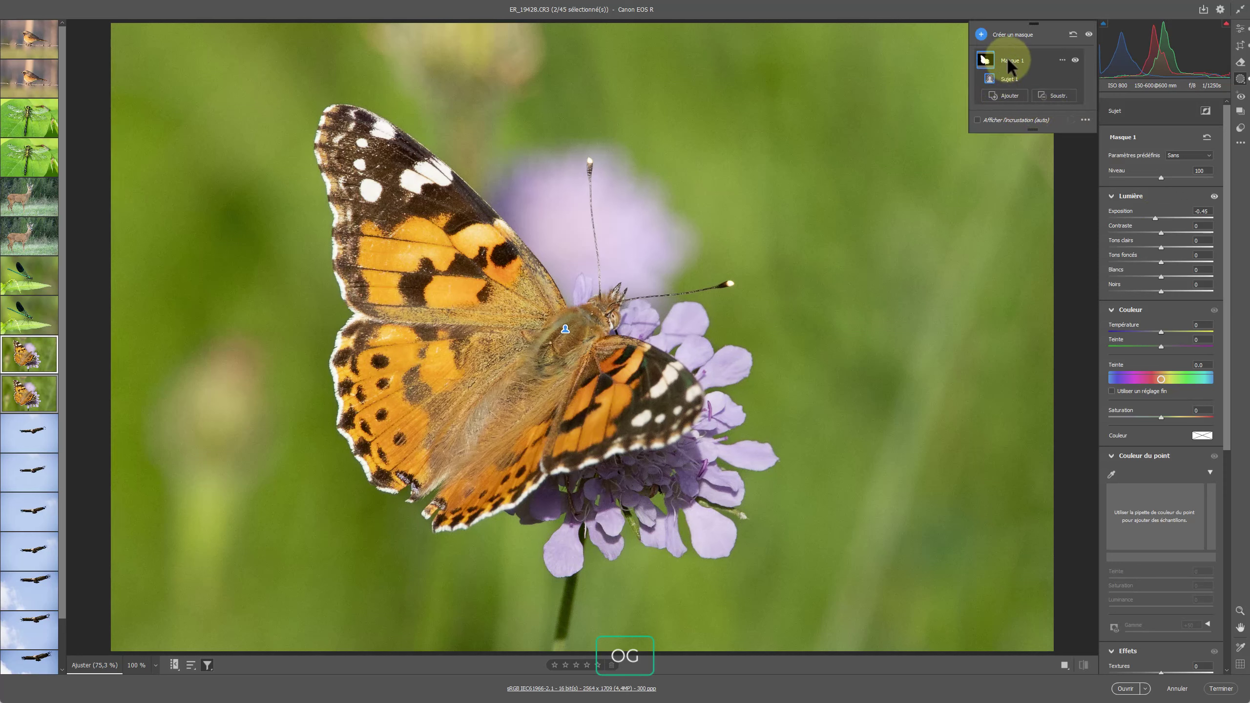
Rename the butterfly photos' new mask as Sujet.
double_click(1006, 59)
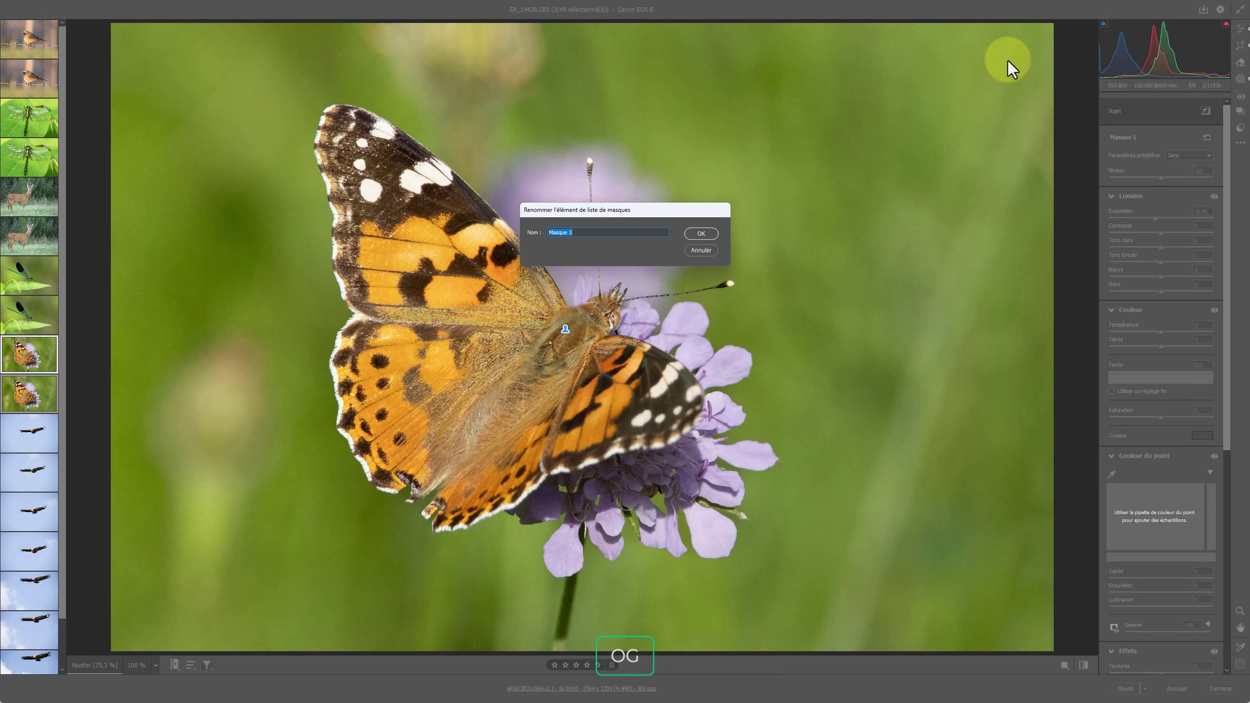
text(Sujet)
click(715, 232)
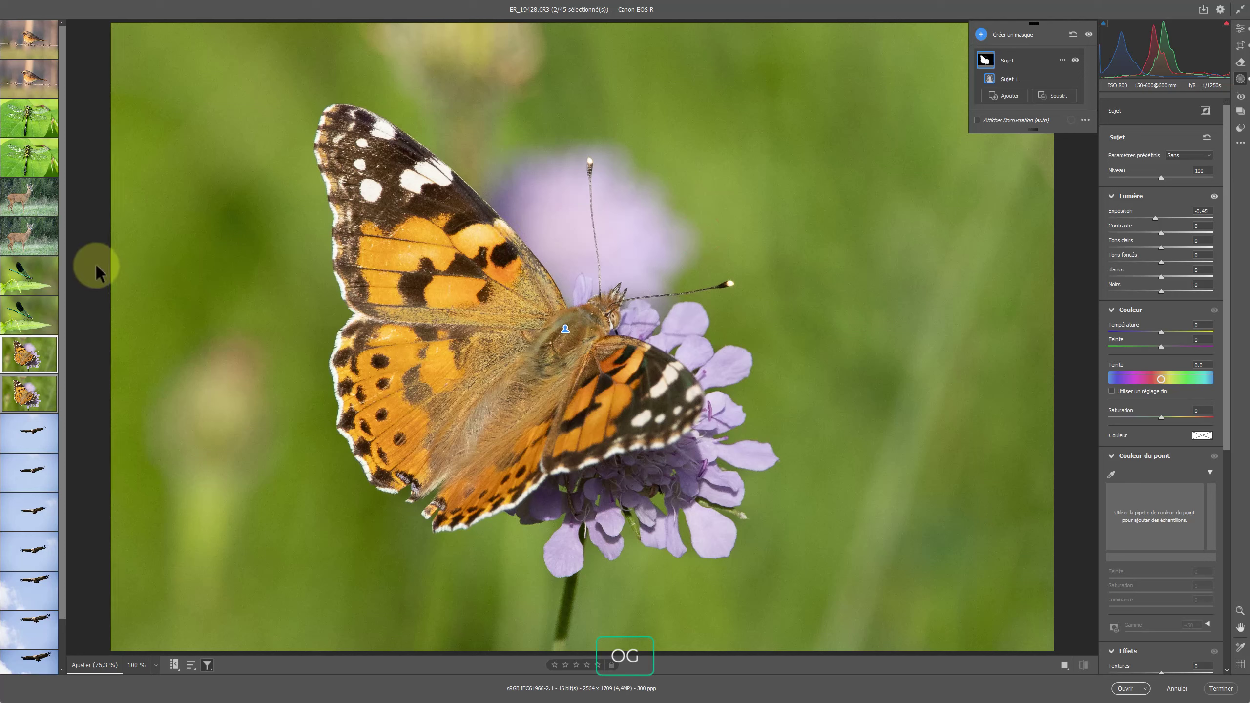
Select only the nine denoised DNG versions, from the redstart through the last vulture photo.
click(20, 80)
ctrl+click(24, 167)
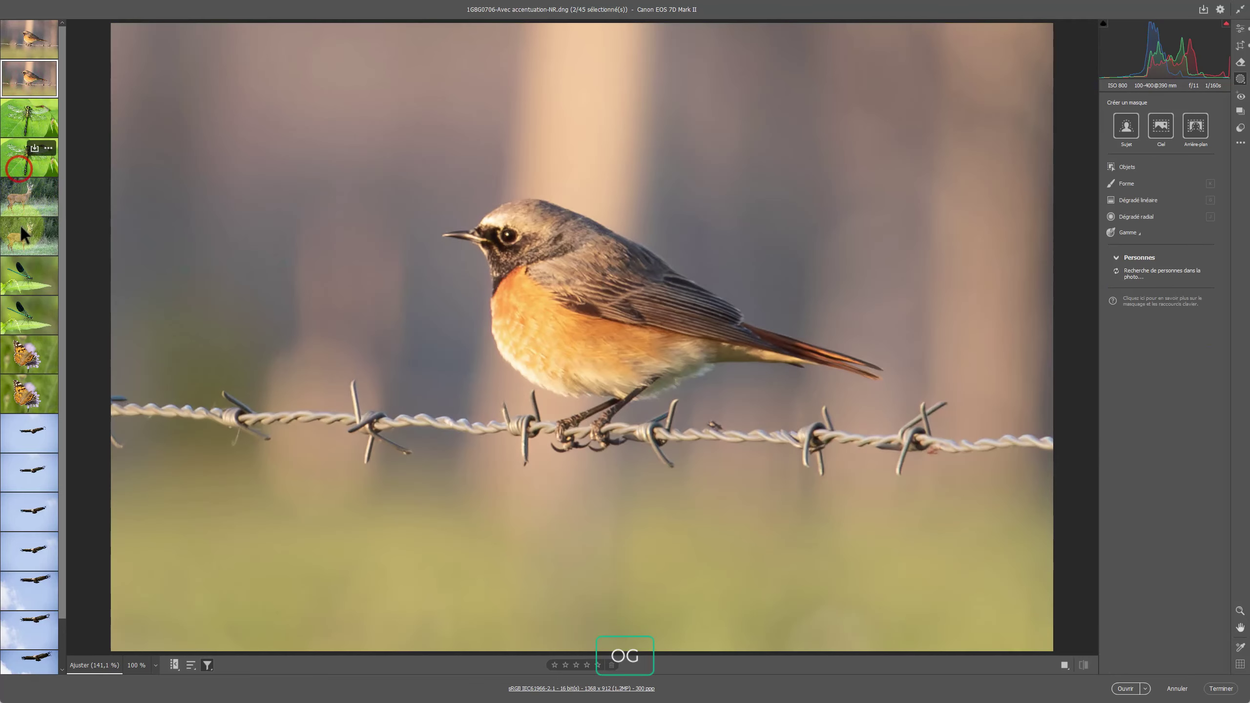
ctrl+click(17, 235)
ctrl+click(19, 320)
ctrl+click(19, 398)
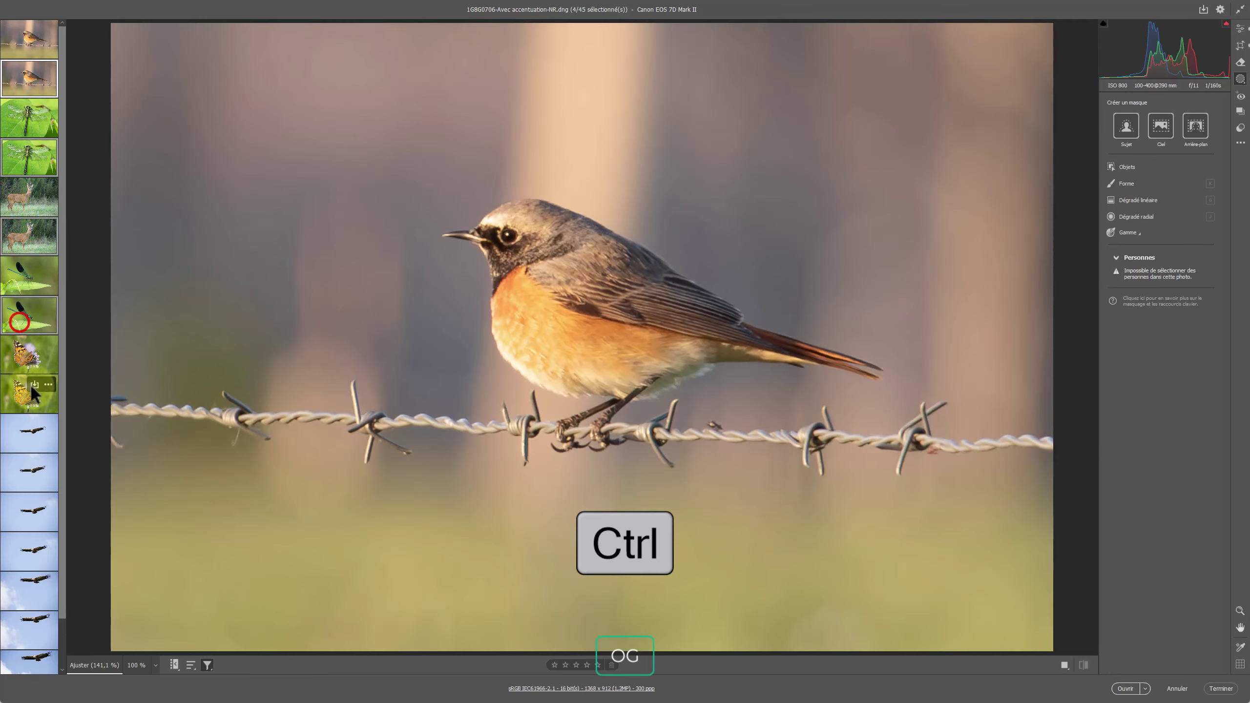
ctrl+click(24, 473)
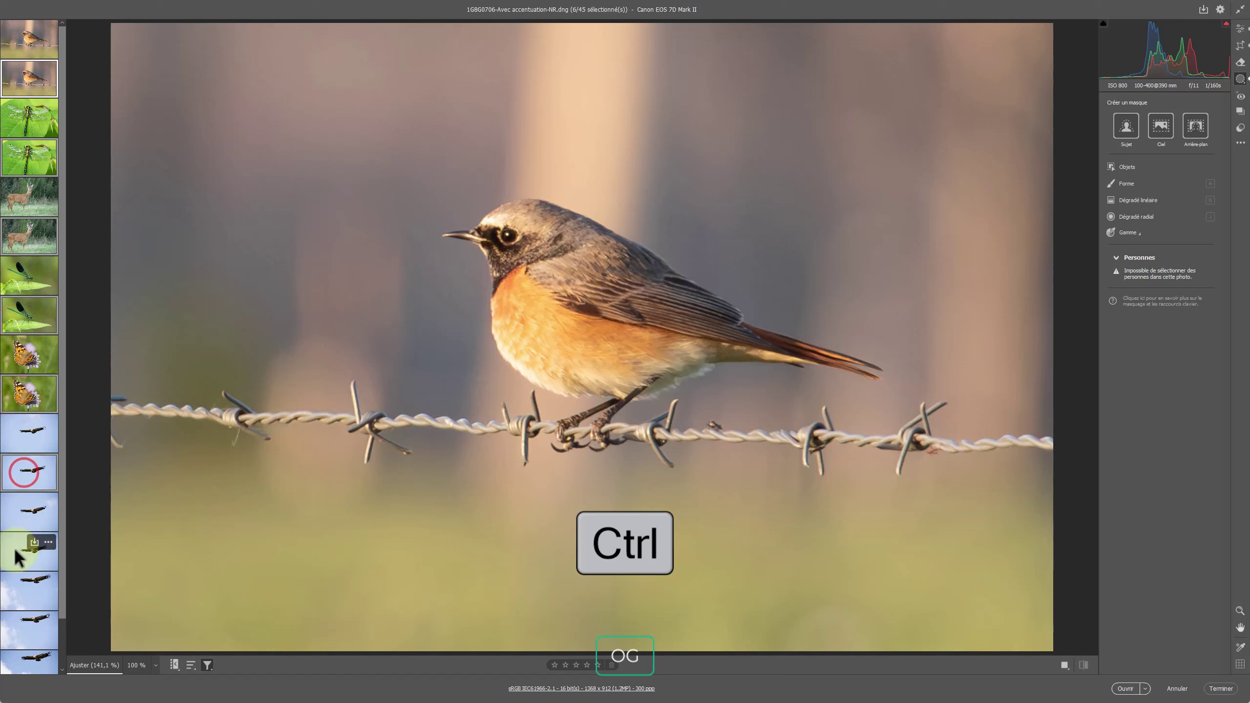
ctrl+click(19, 551)
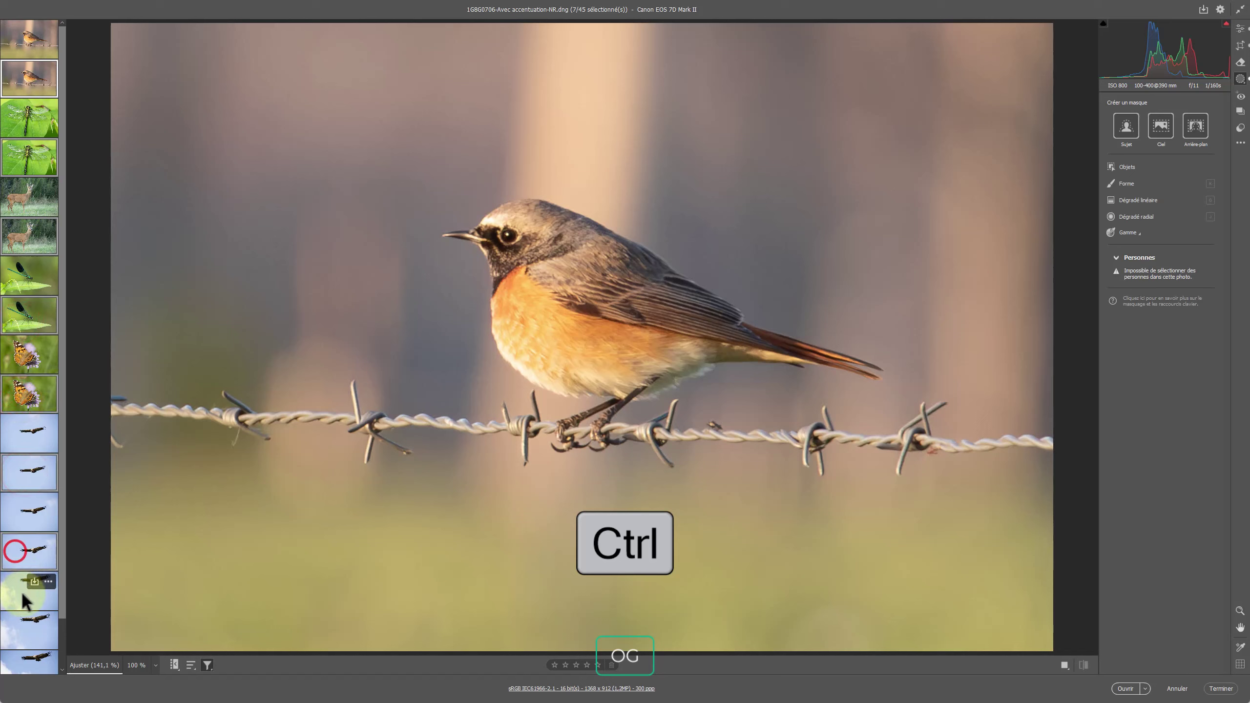
ctrl+click(21, 625)
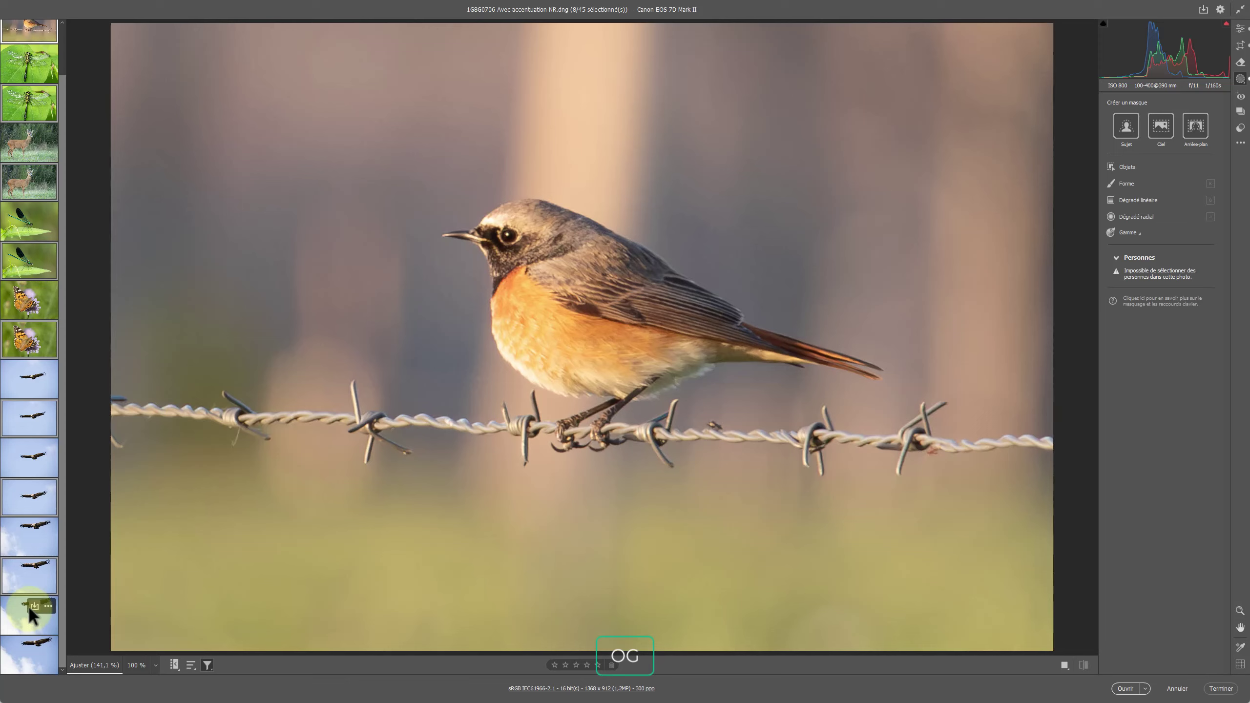
ctrl+click(17, 662)
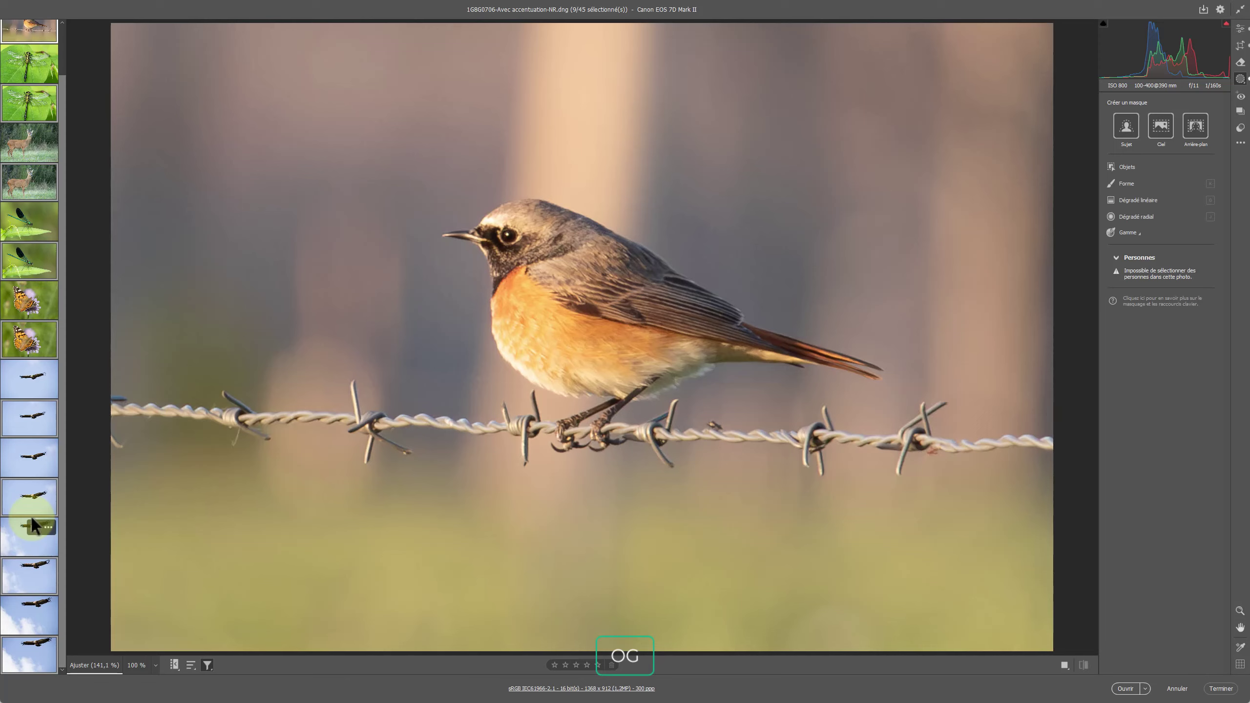
Open the save options for the selected photos and append the suffix _b to the document name.
key(ctrl+s)
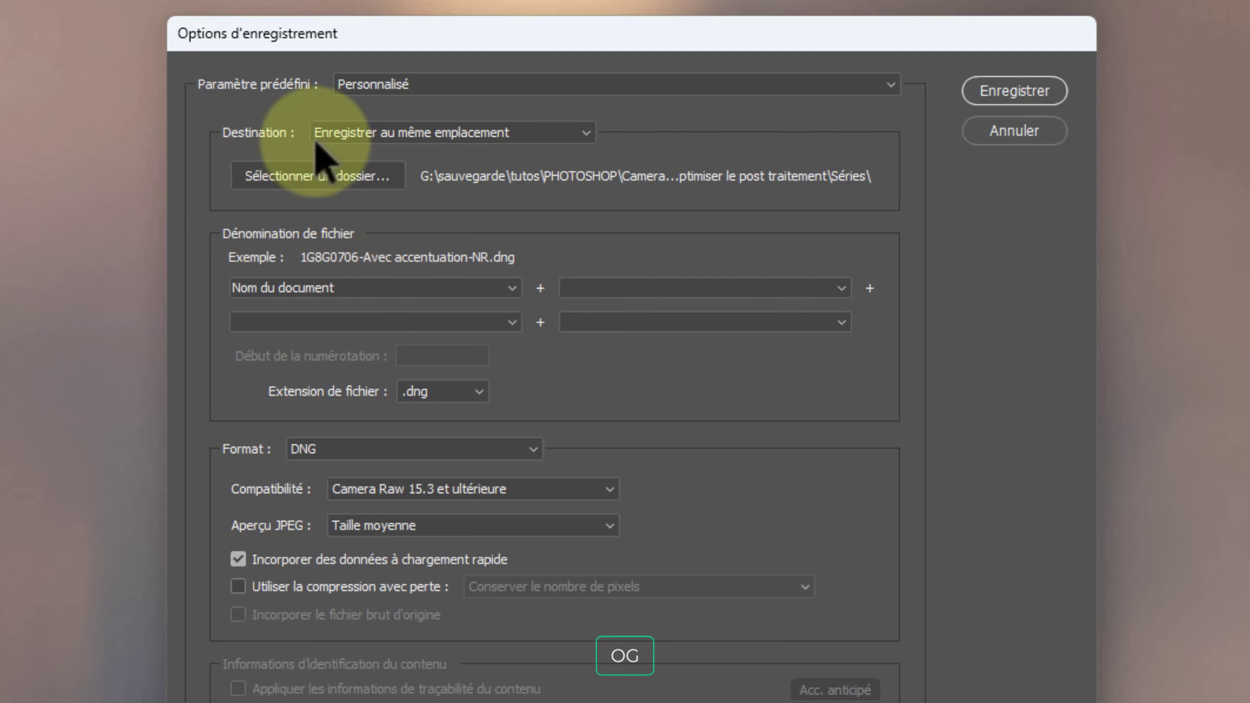
click(582, 283)
text(_)
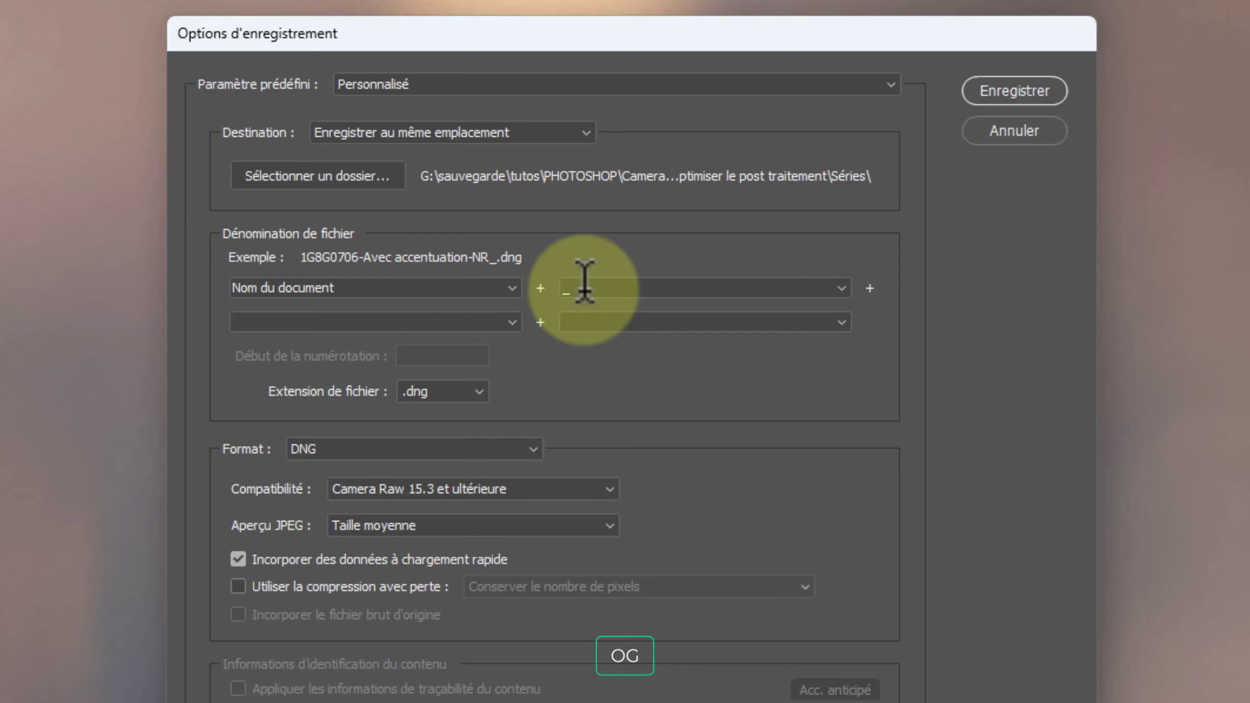
text(b)
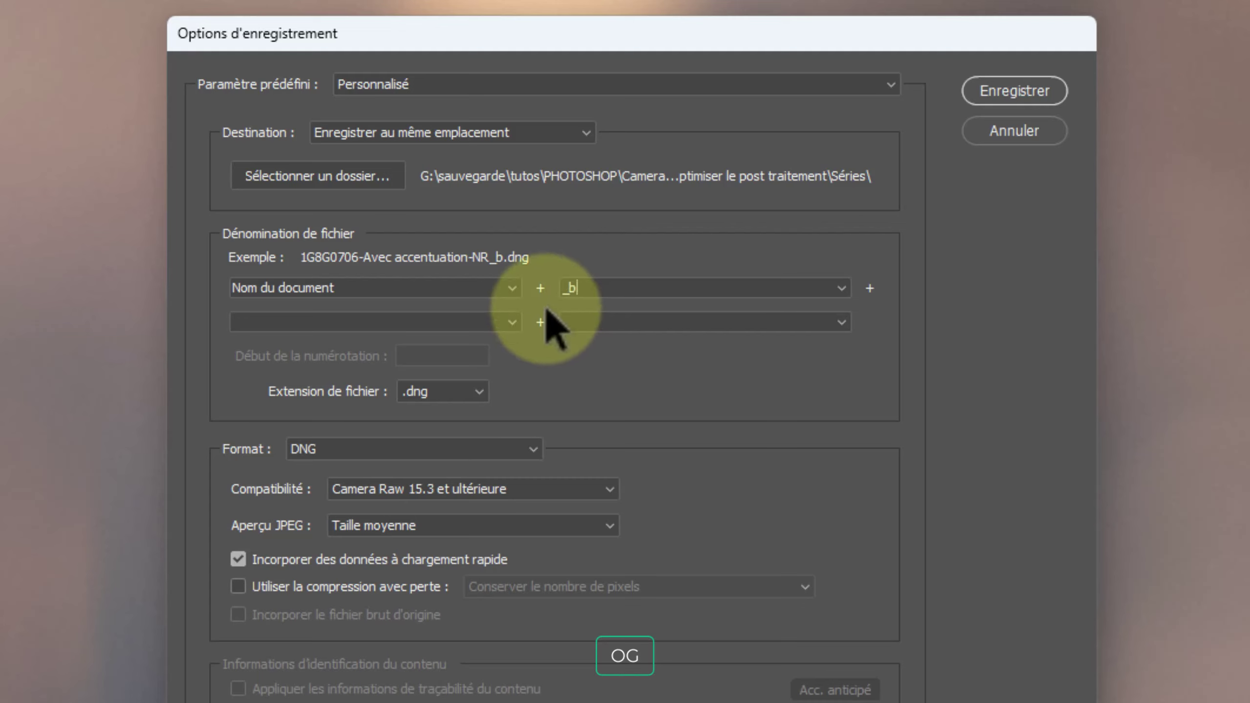
Set the output format to JPEG with quality 10 and save the selected photos to the same location.
click(386, 449)
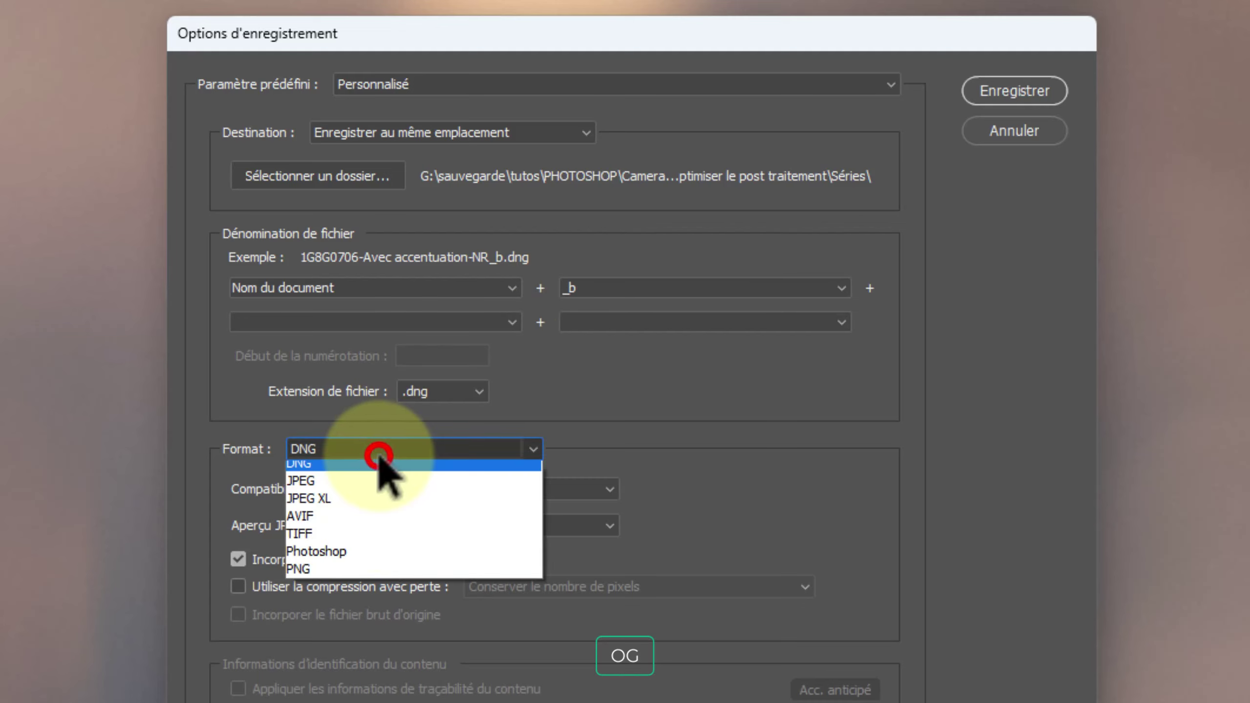
click(319, 483)
double_click(350, 556)
text(1)
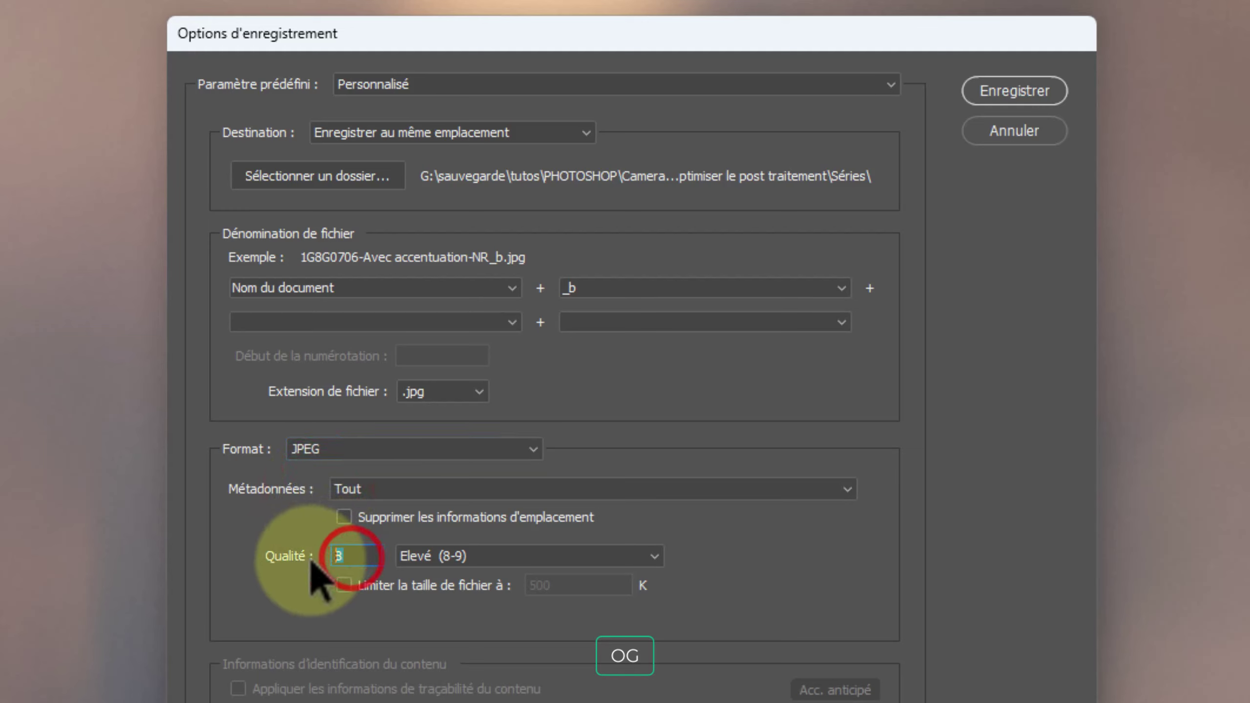
text(0)
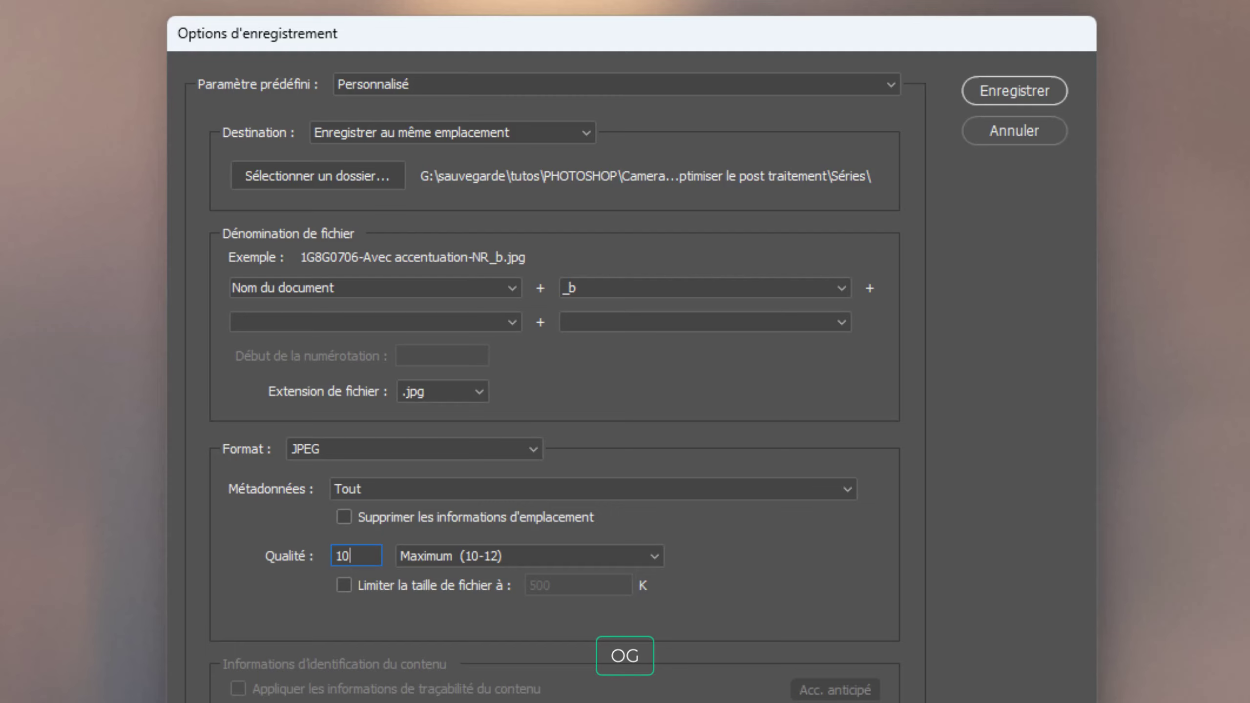
click(994, 92)
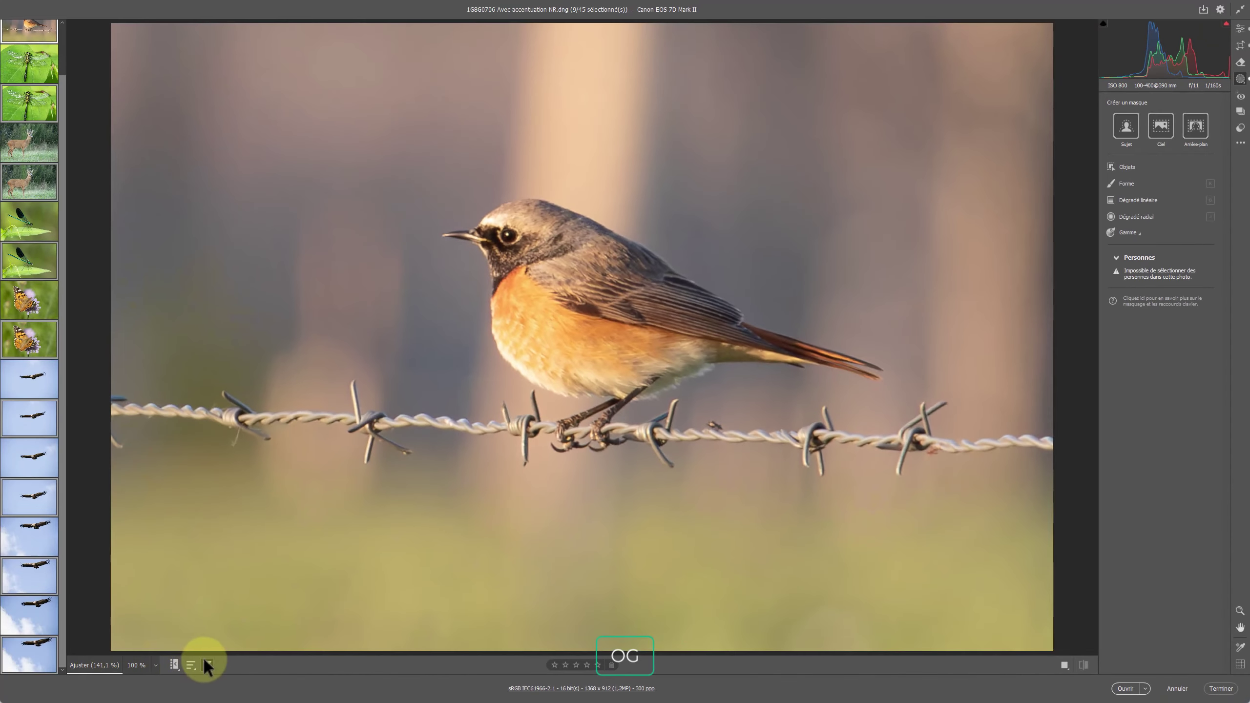
Clear the filmstrip filters so that the photos marked for deletion are shown again.
click(205, 662)
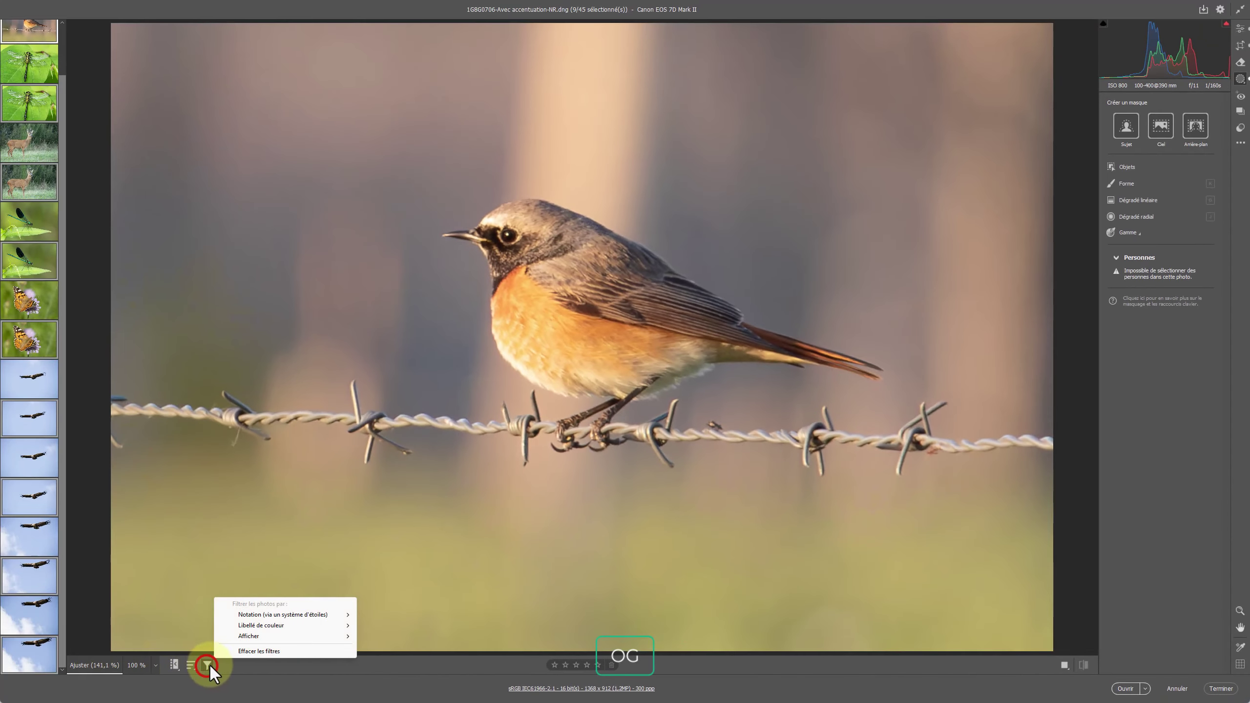
click(233, 654)
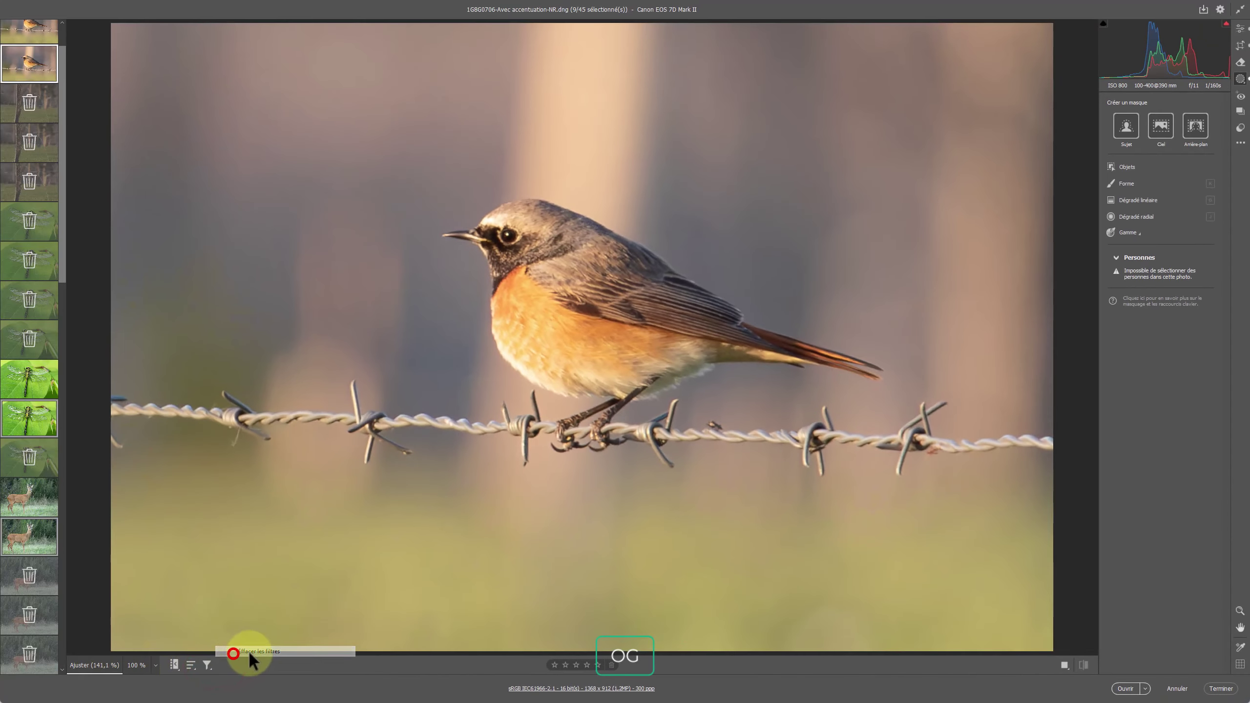
click(207, 664)
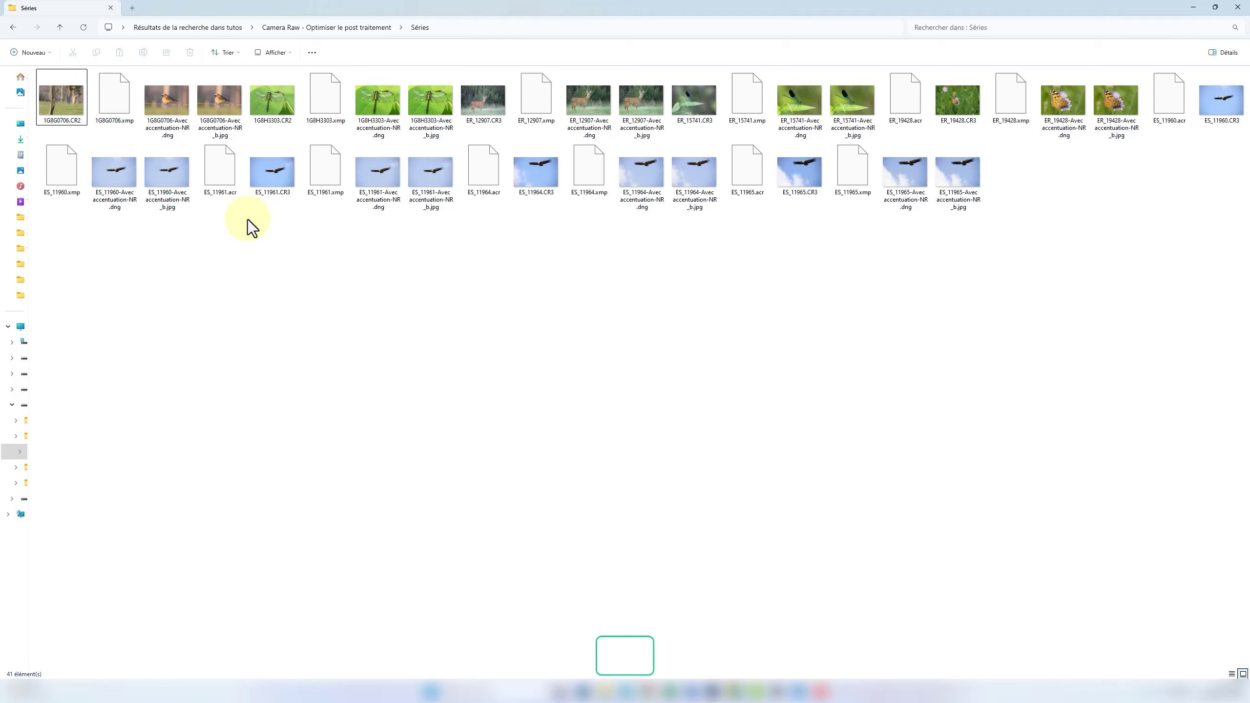
Switch to File Explorer and select the original 1G8G0706.CR2 in the Séries folder.
click(54, 105)
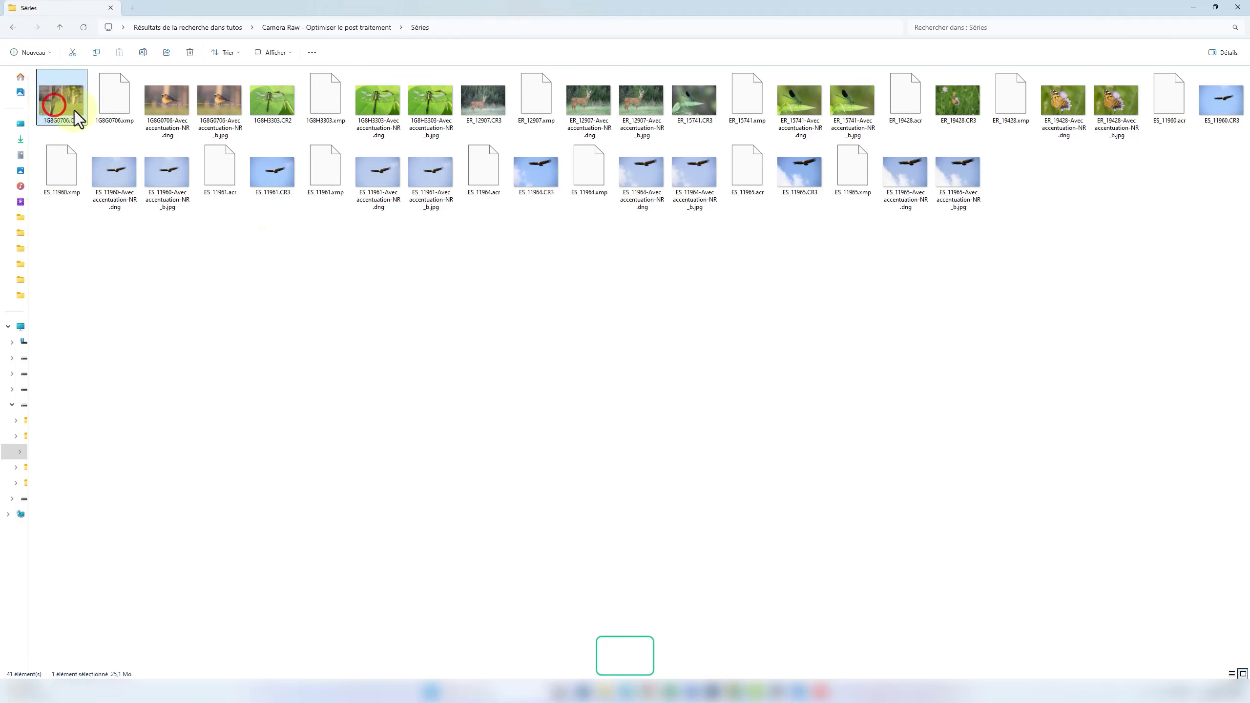